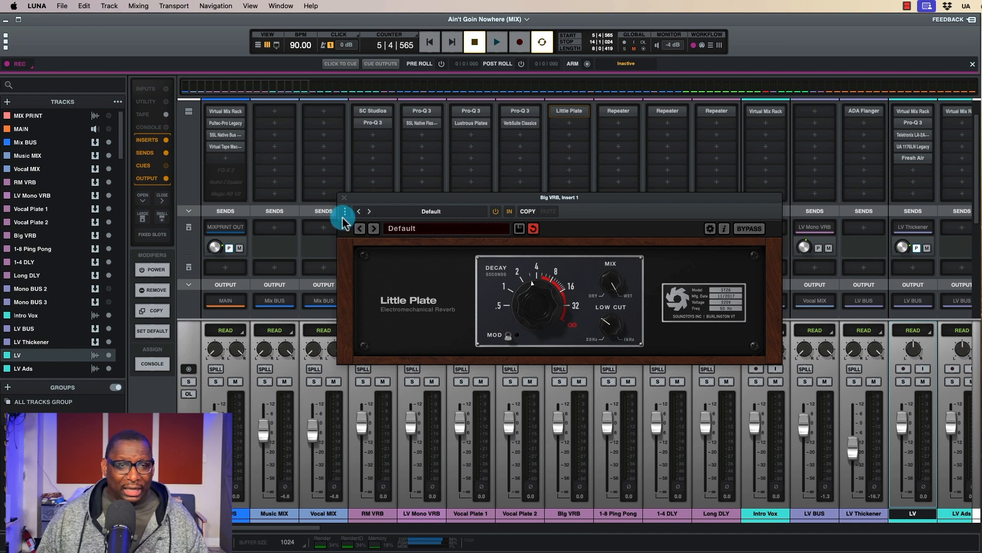
Close the Little Plate reverb and inspect the Repeater delay settings on the Long DLY track.
{"action": "left_click", "coordinate": [343, 200]}
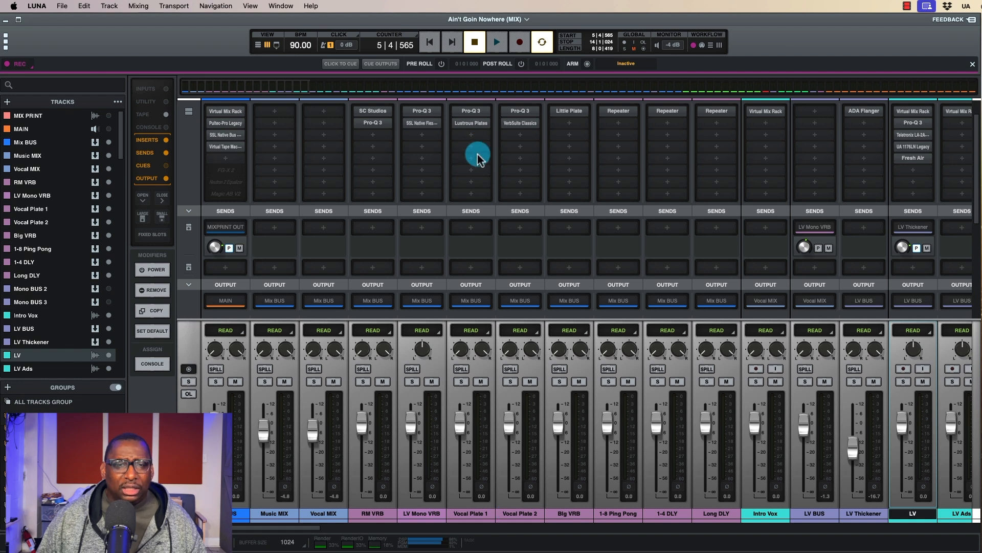
{"action": "mouse_move", "coordinate": [468, 127]}
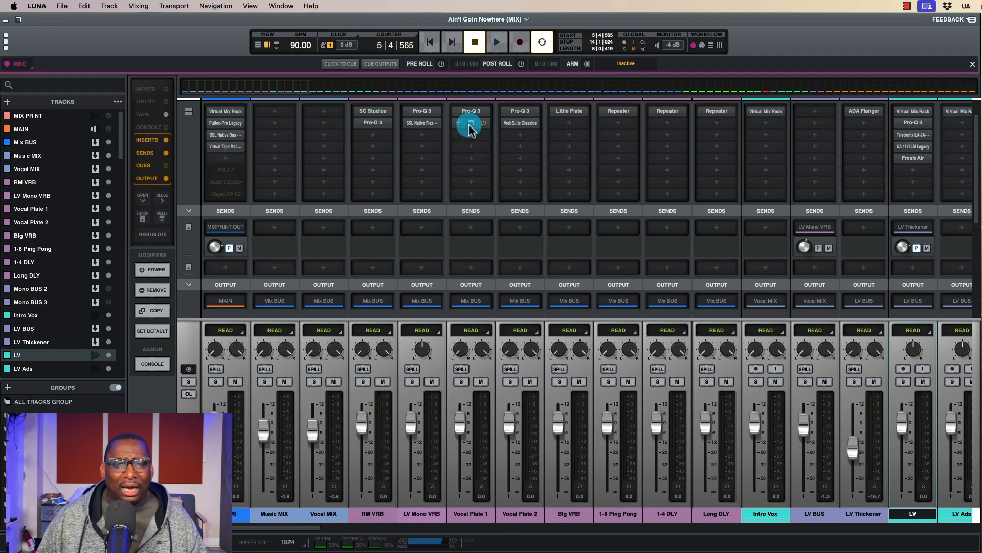
{"action": "mouse_move", "coordinate": [519, 127]}
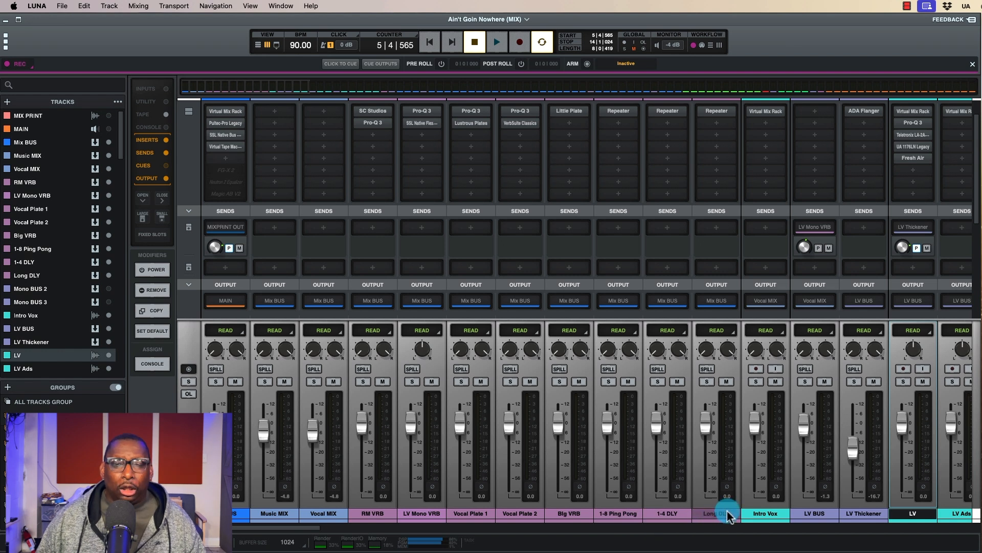
{"action": "left_click", "coordinate": [717, 110]}
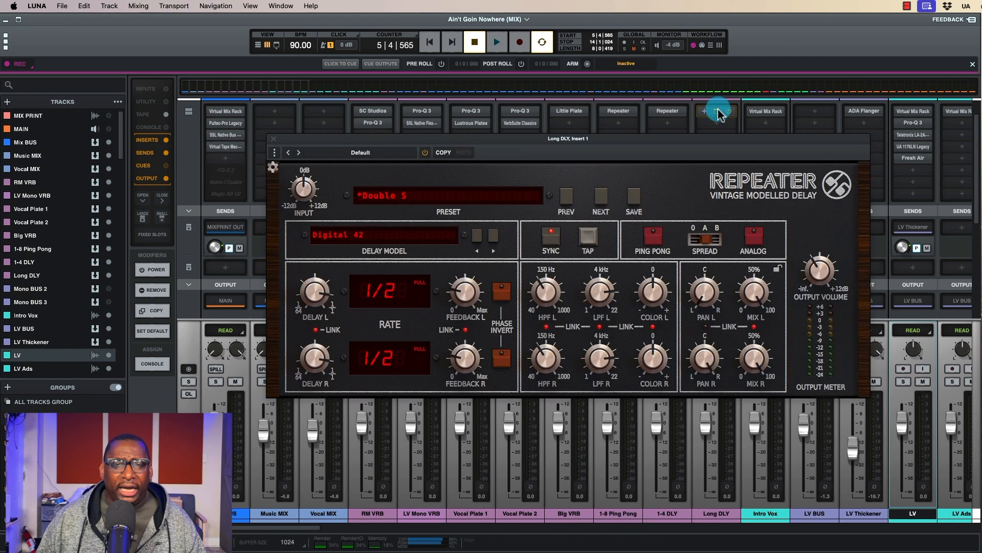
{"action": "left_click", "coordinate": [274, 138]}
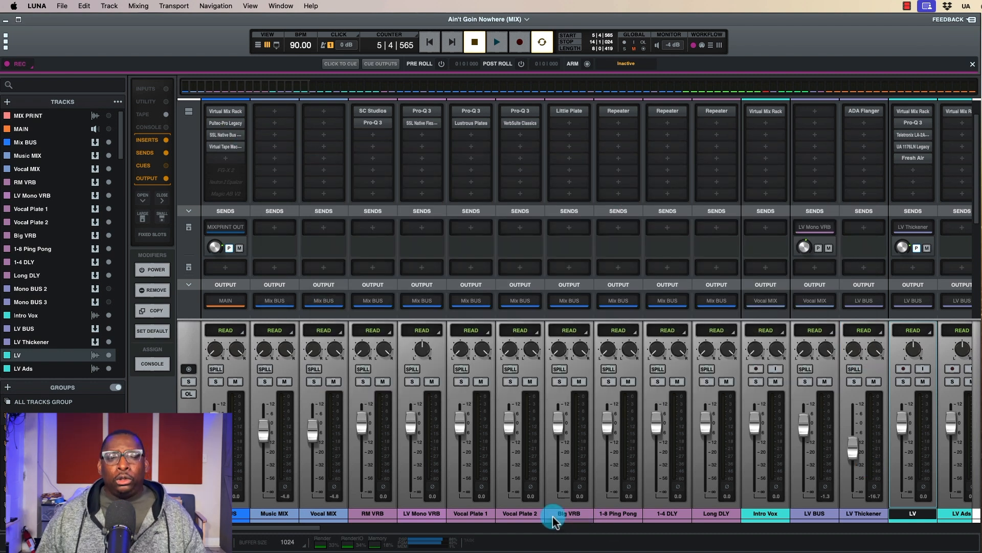
Inspect the low-cut and high-cut filters in the Pro-Q 3 equalizer on Vocal Plate 1, and close it.
{"action": "mouse_move", "coordinate": [432, 131]}
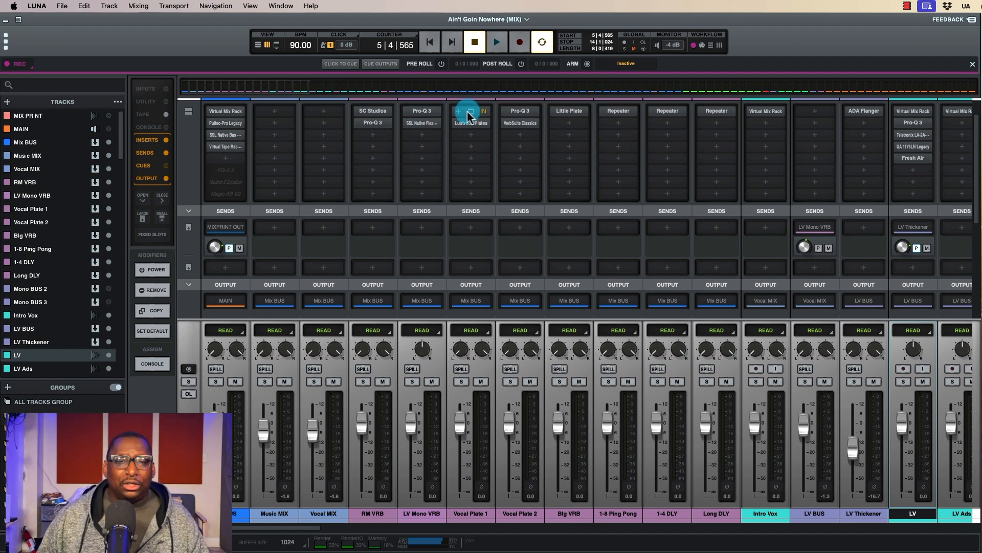
{"action": "left_click", "coordinate": [472, 112]}
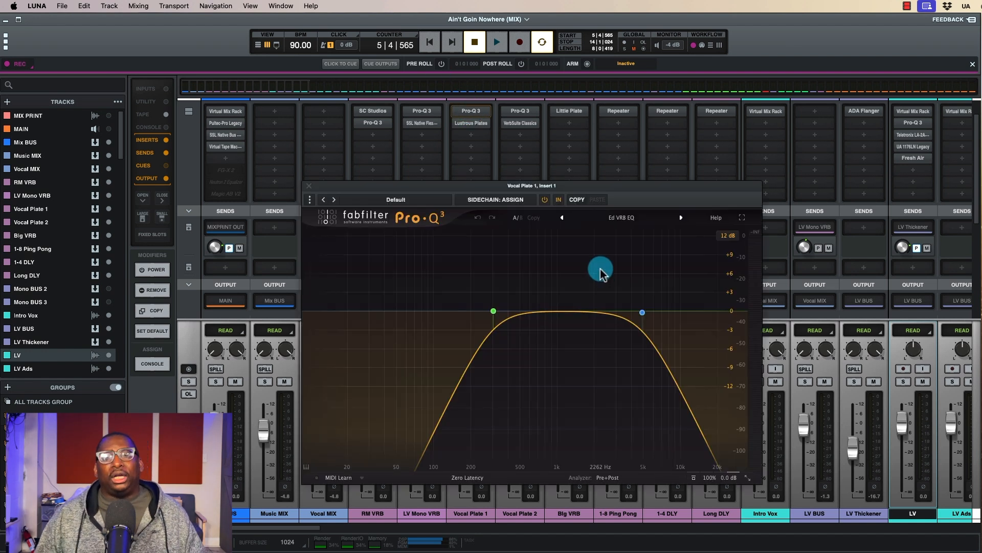
{"action": "mouse_move", "coordinate": [540, 306]}
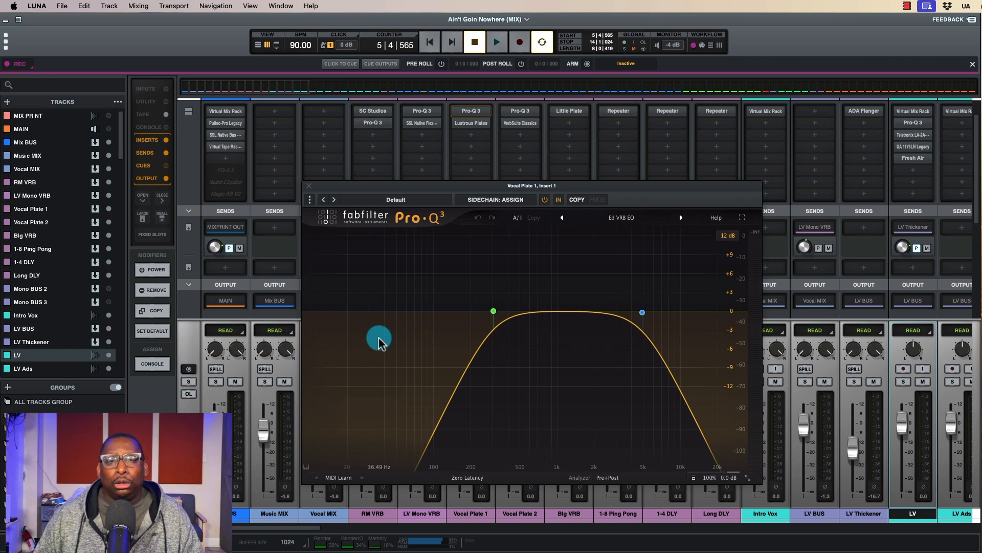
{"action": "mouse_move", "coordinate": [715, 321]}
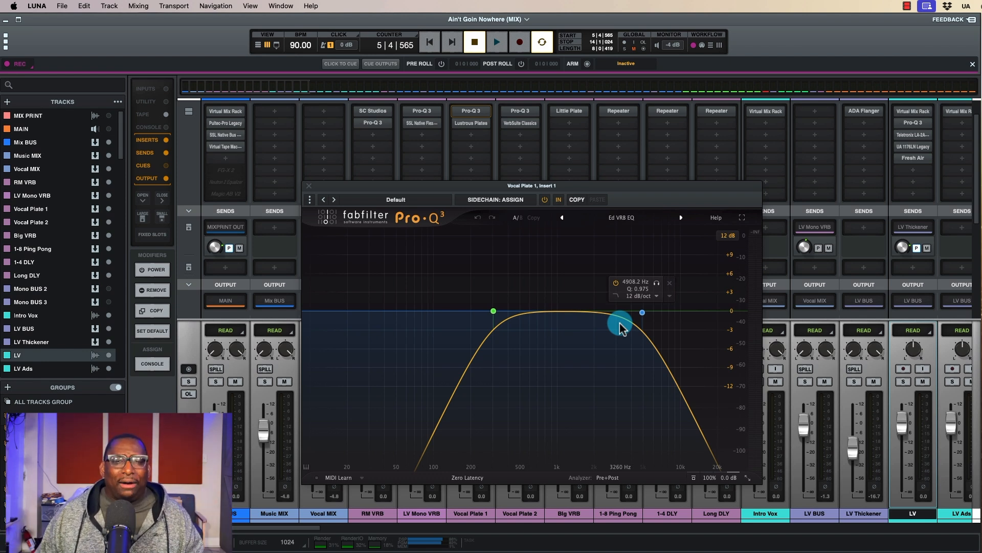
{"action": "left_click", "coordinate": [309, 186]}
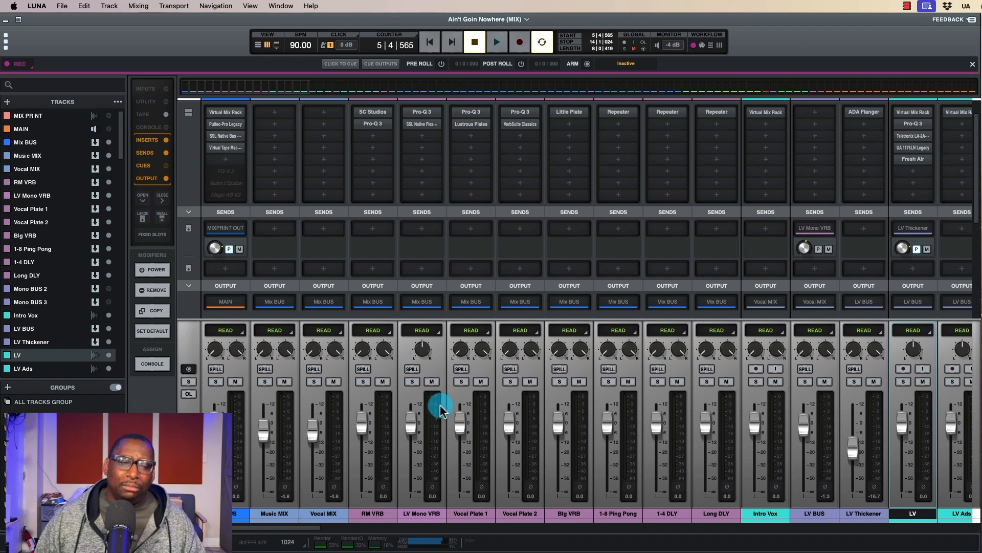
Examine the lead, rap and background vocal tracks in the timeline, and return to the mixer view.
{"action": "left_click", "coordinate": [275, 514]}
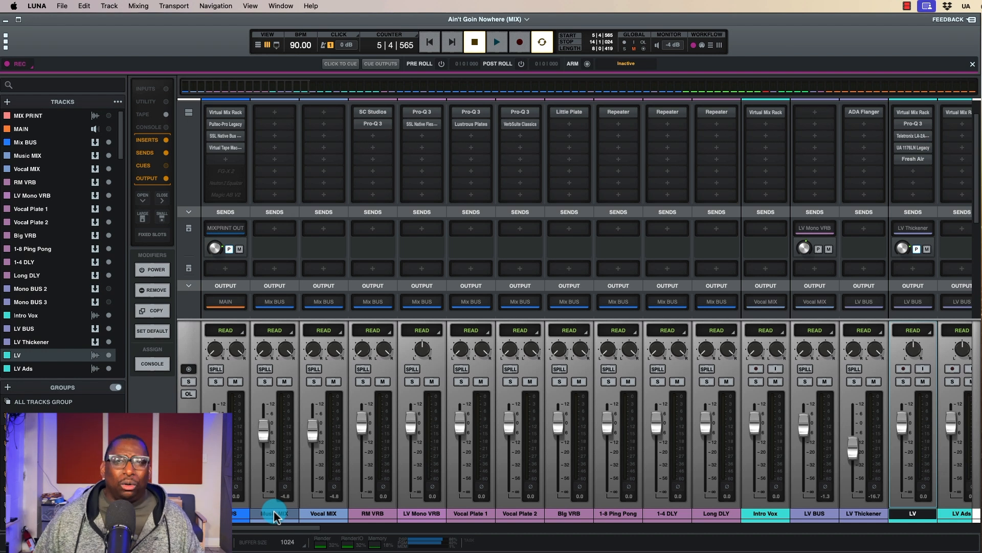
{"action": "left_click", "coordinate": [290, 490]}
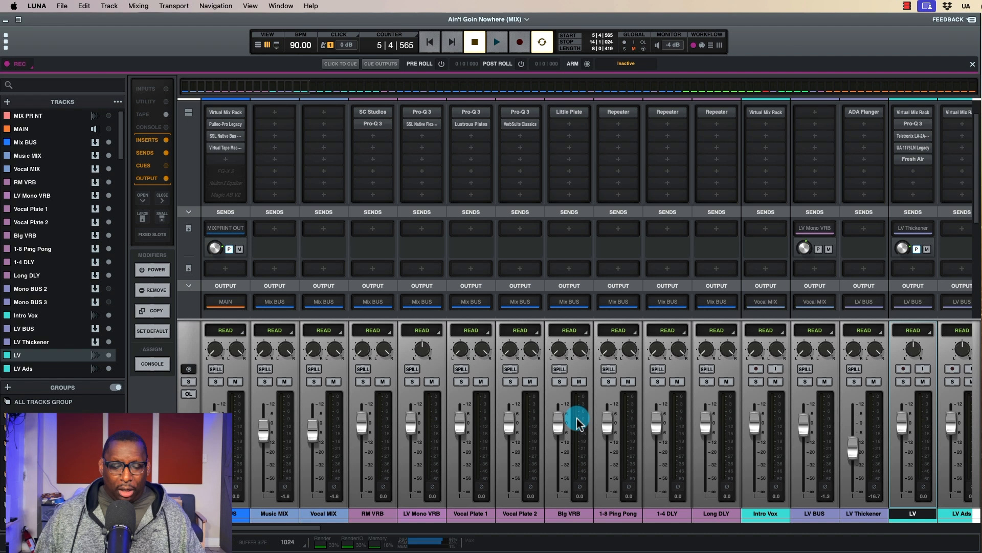
{"action": "key", "text": "super+equal"}
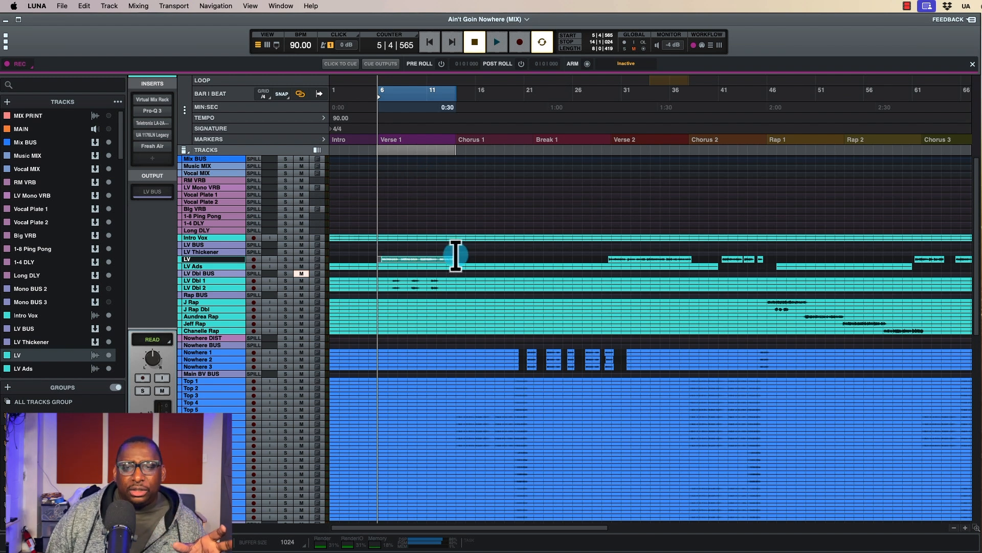
{"action": "left_click", "coordinate": [734, 257]}
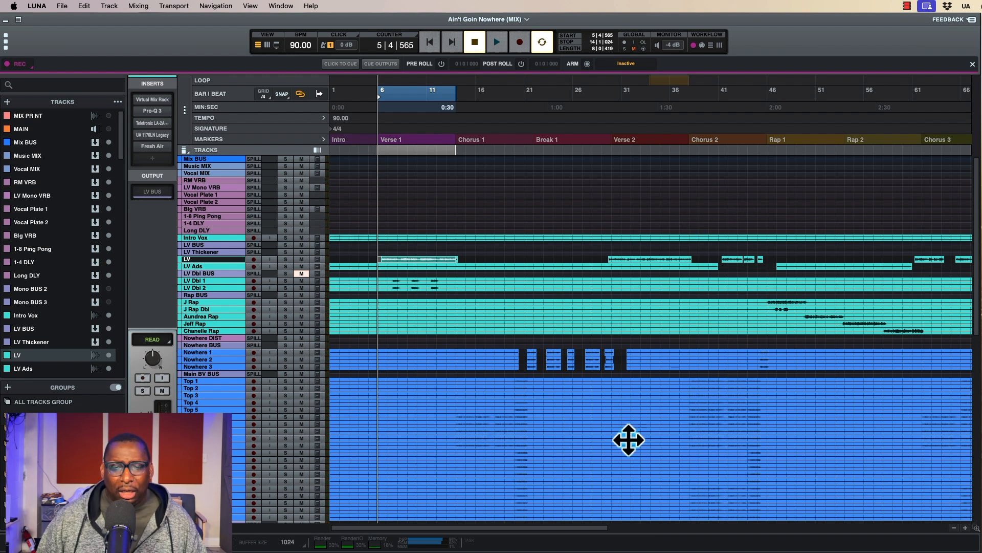
{"action": "scroll", "coordinate": [632, 401], "scroll_direction": "down", "scroll_amount": 3}
{"action": "scroll", "coordinate": [633, 398], "scroll_direction": "down", "scroll_amount": 6}
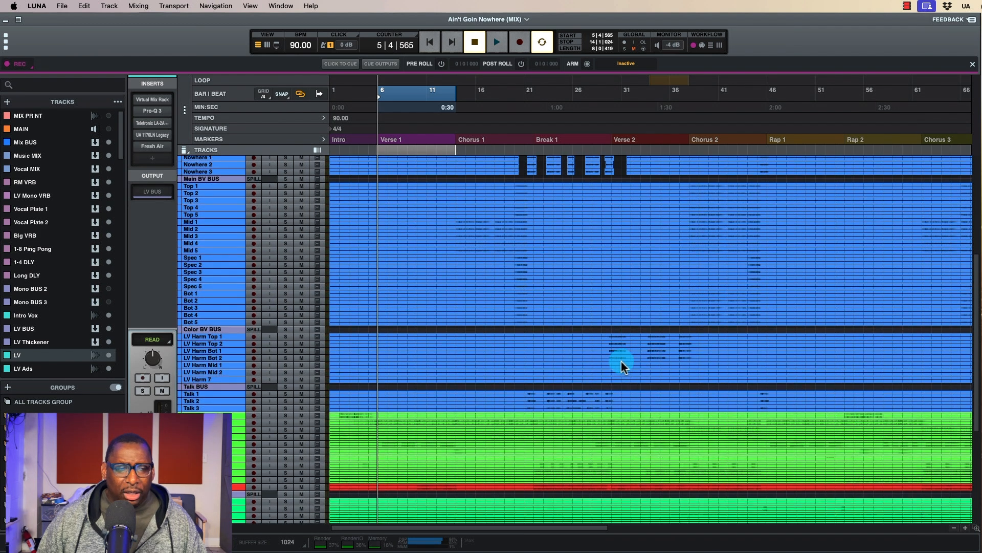
{"action": "scroll", "coordinate": [621, 358], "scroll_direction": "up", "scroll_amount": 3}
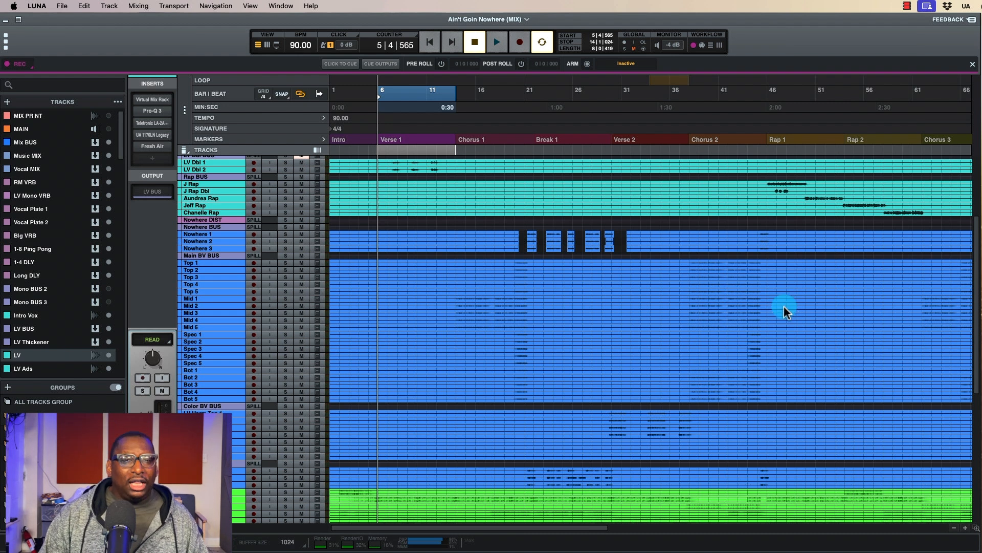
{"action": "key", "text": "super+equal"}
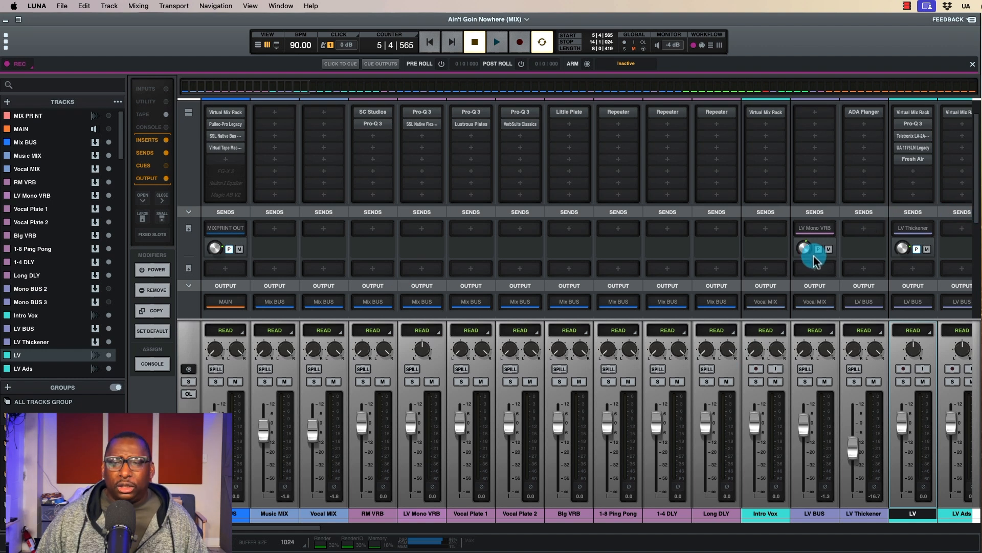
Inspect the SSL Native FlexVerb reverb settings on the LV Mono VRB track, and close the plugin.
{"action": "left_click", "coordinate": [419, 131]}
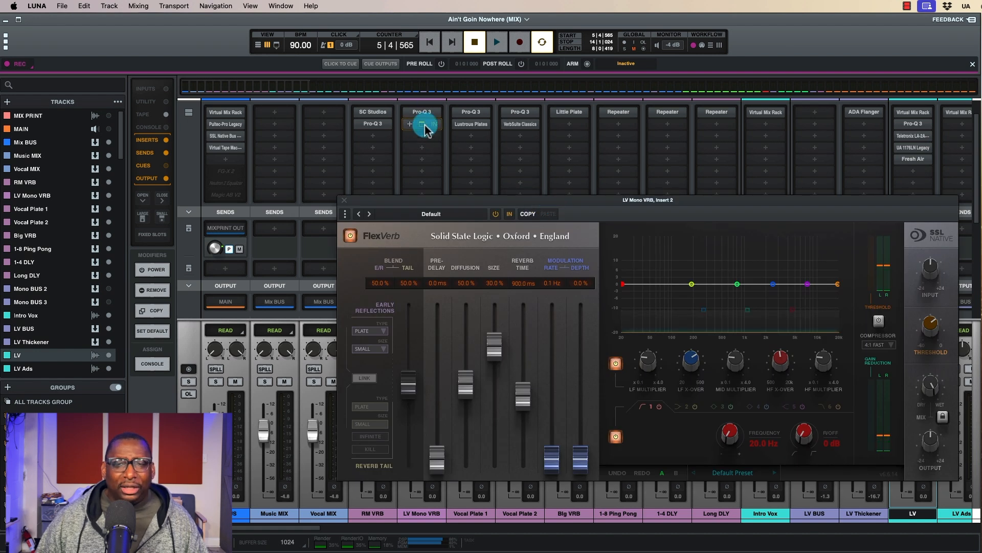
{"action": "left_click_drag", "start_coordinate": [590, 199], "coordinate": [517, 177]}
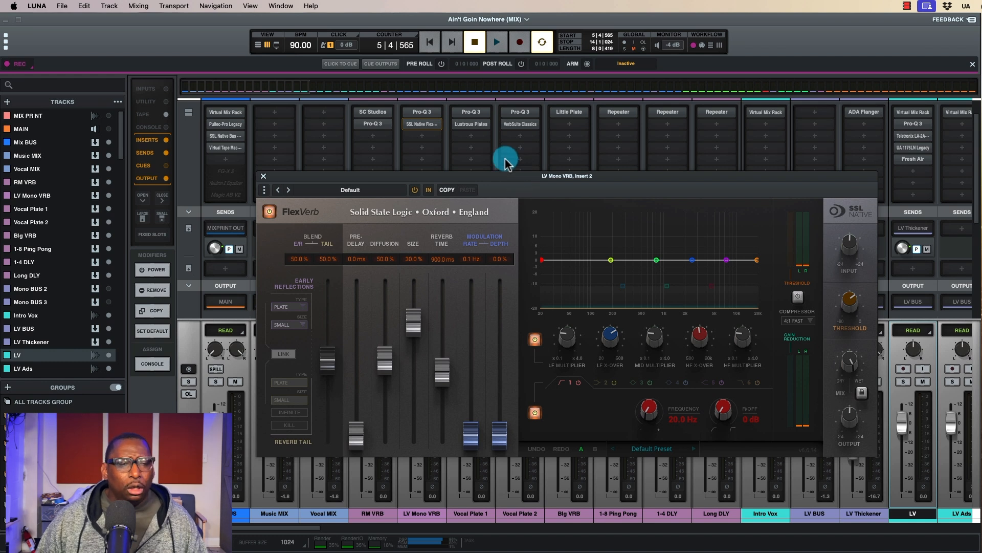
{"action": "left_click", "coordinate": [264, 176]}
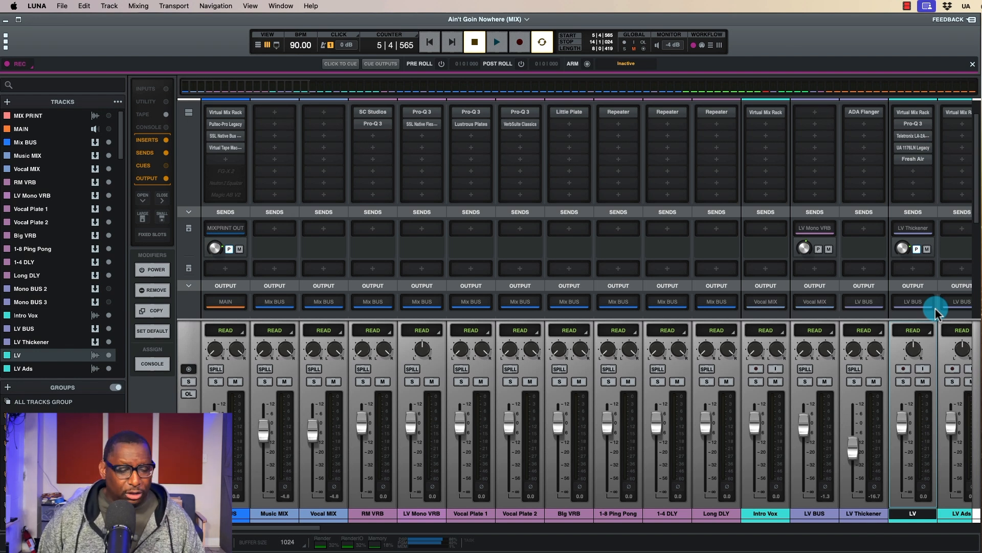
Play Verse 1, briefly soloing the LV BUS, and check its send level to LV Mono VRB before stopping playback.
{"action": "key", "text": "space"}
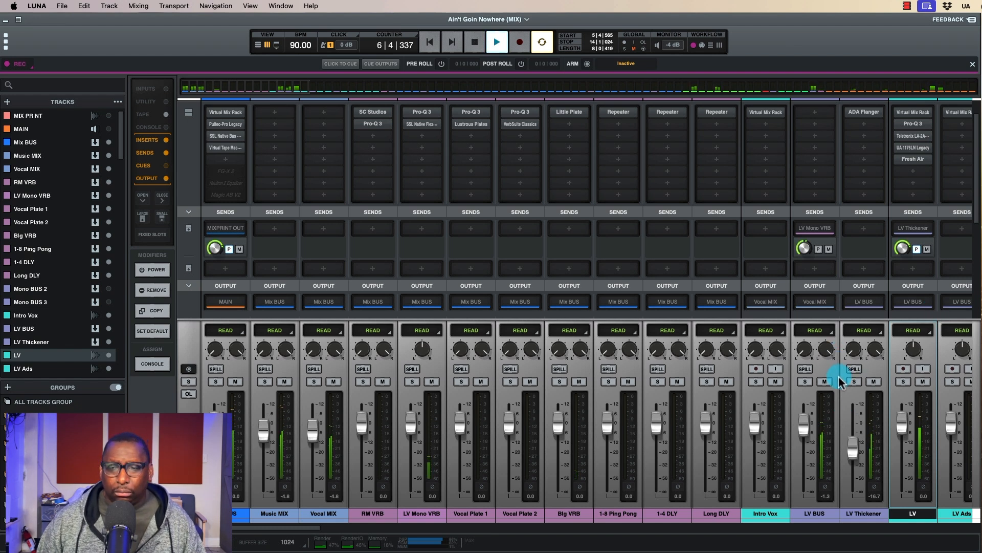
{"action": "left_click", "coordinate": [806, 382]}
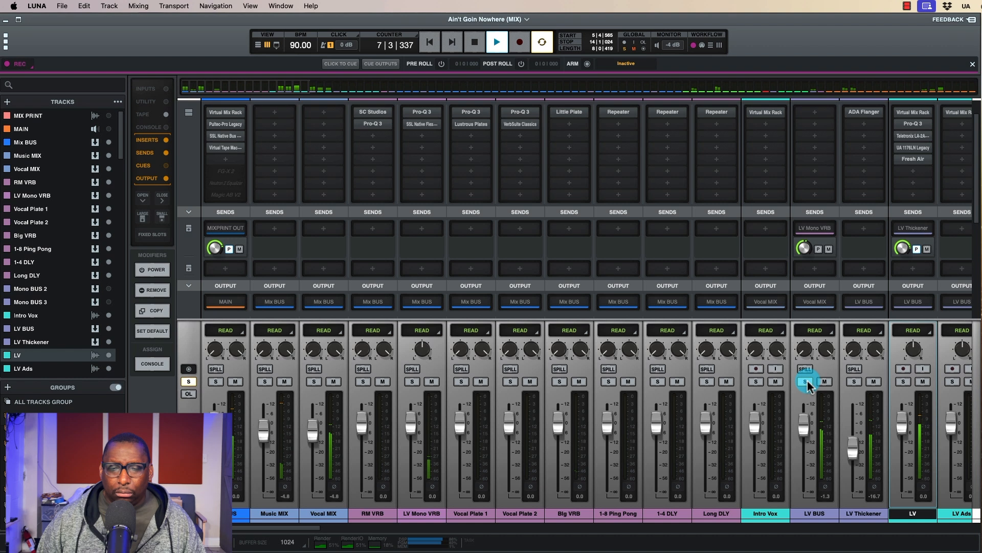
{"action": "left_click", "coordinate": [461, 382]}
{"action": "mouse_move", "coordinate": [806, 248]}
{"action": "left_mouse_down"}
{"action": "mouse_move", "coordinate": [809, 221]}
{"action": "mouse_move", "coordinate": [802, 254]}
{"action": "left_mouse_up"}
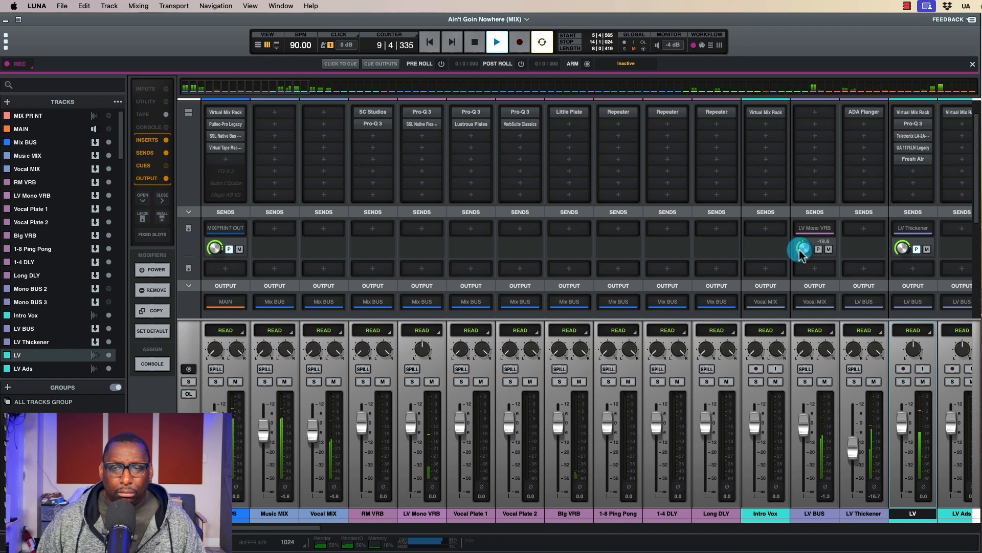
{"action": "key", "text": "space"}
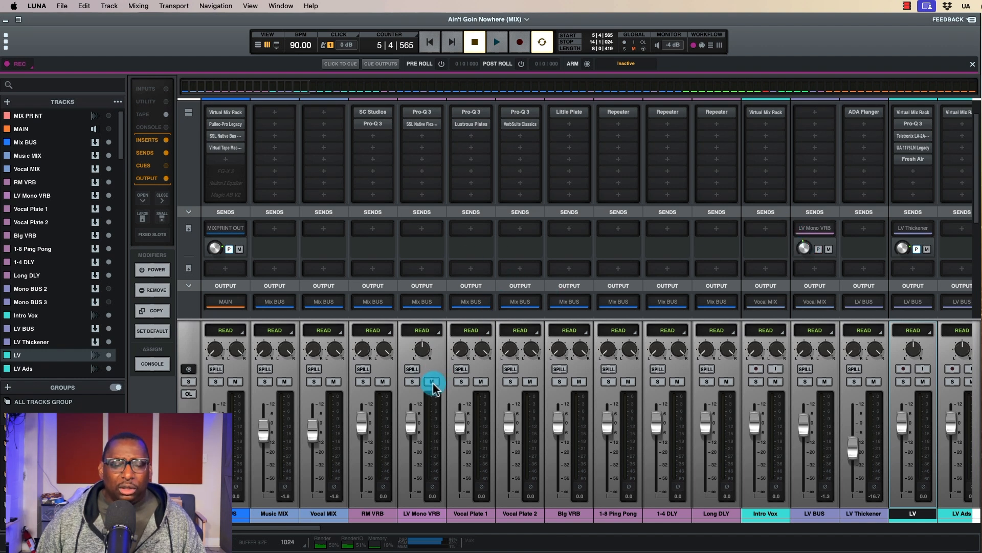
Replay Verse 1 and compare the lead vocal with the LV BUS send to LV Mono VRB muted and unmuted.
{"action": "key", "text": "space"}
{"action": "left_click", "coordinate": [829, 249]}
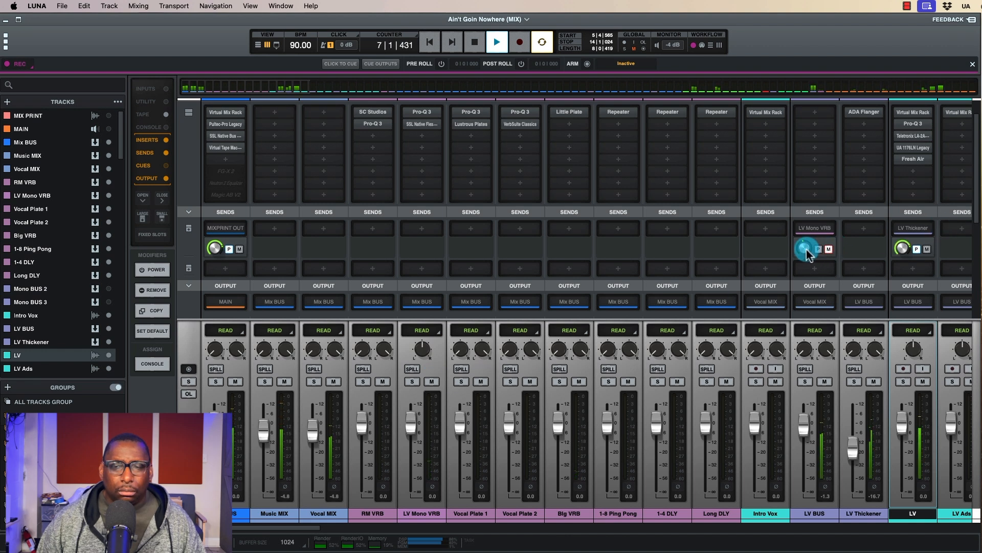
{"action": "left_click", "coordinate": [829, 249]}
{"action": "left_click_drag", "start_coordinate": [802, 243], "coordinate": [805, 250]}
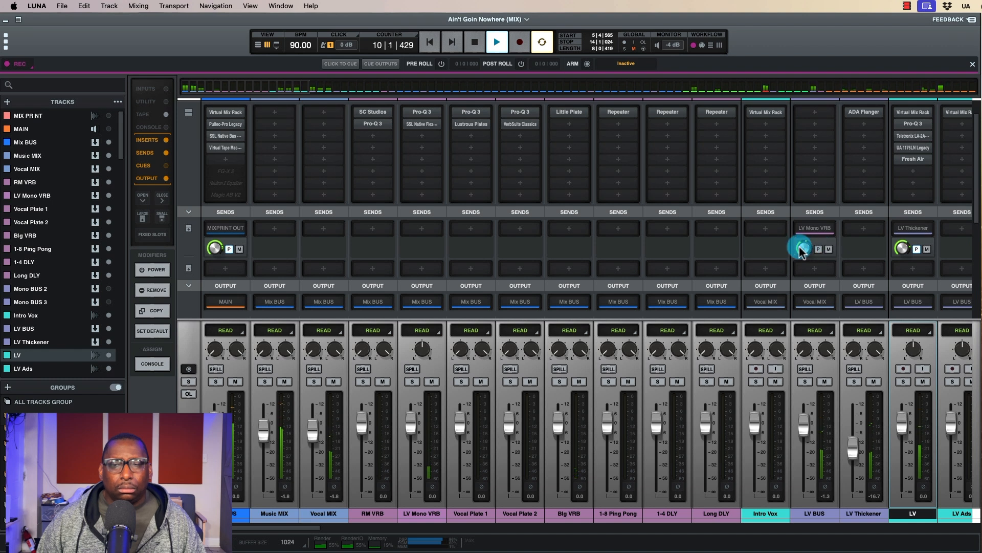
{"action": "left_click", "coordinate": [829, 250]}
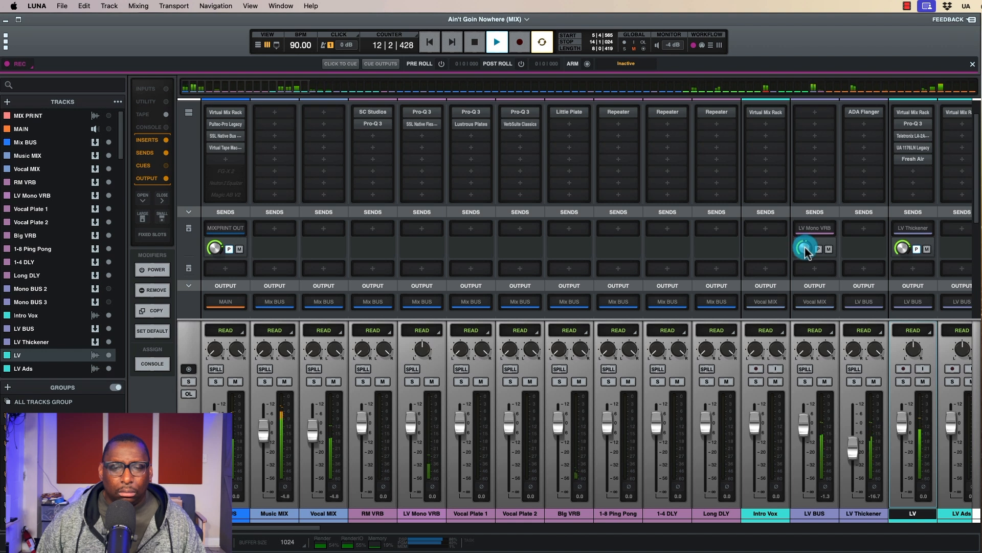
{"action": "key", "text": "space"}
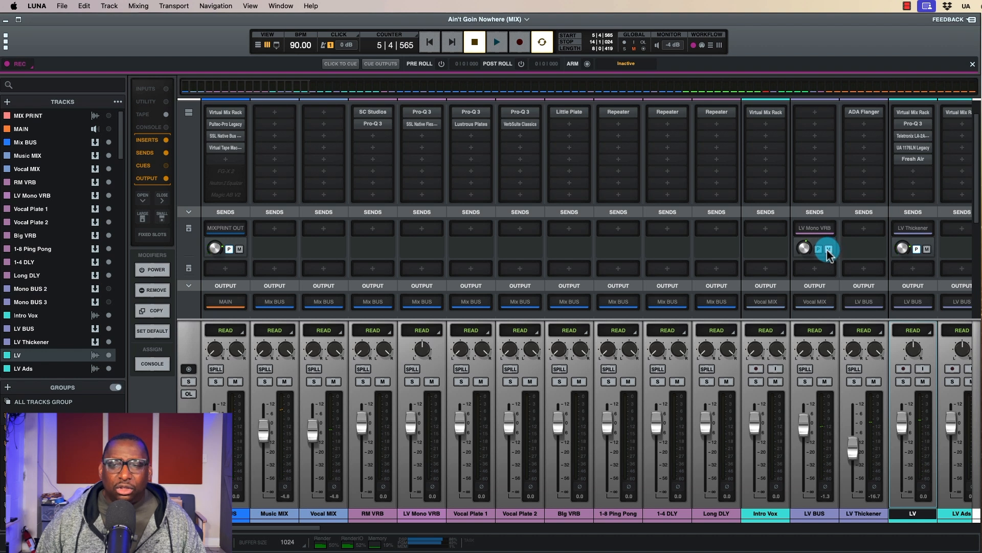
Start Verse 1 with the LV Mono VRB send on the LV BUS muted, and unmute the send during playback.
{"action": "left_click", "coordinate": [830, 250]}
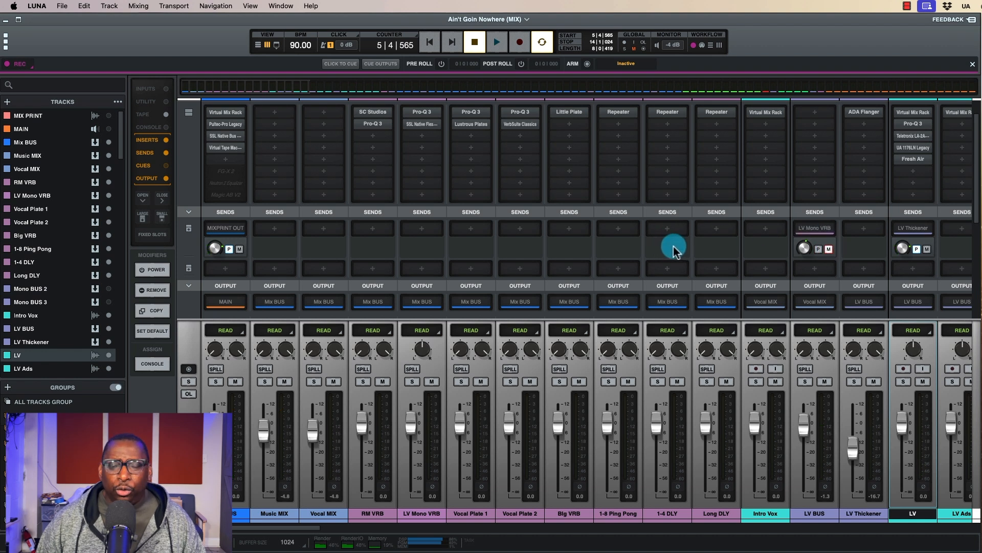
{"action": "scroll", "coordinate": [674, 247], "scroll_direction": "right", "scroll_amount": 5}
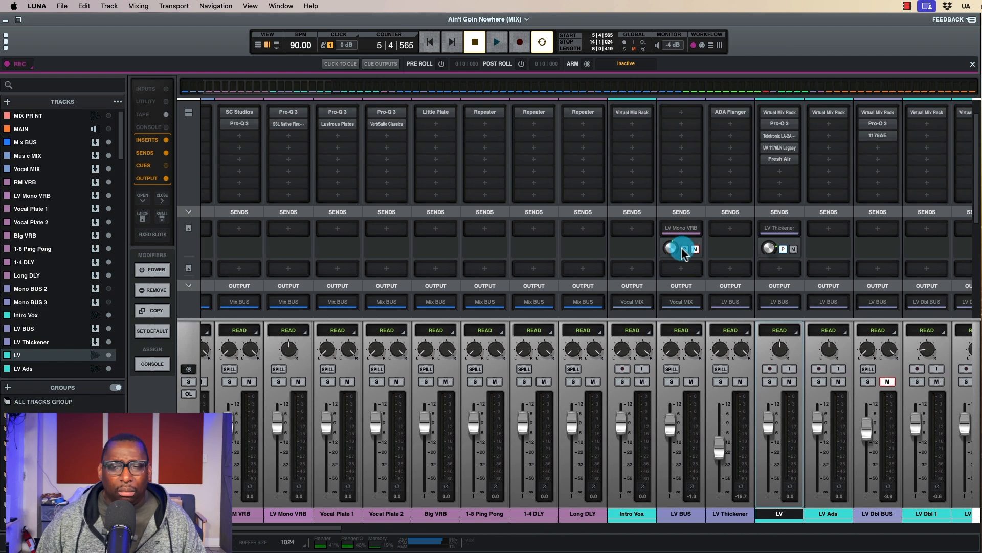
{"action": "key", "text": "space"}
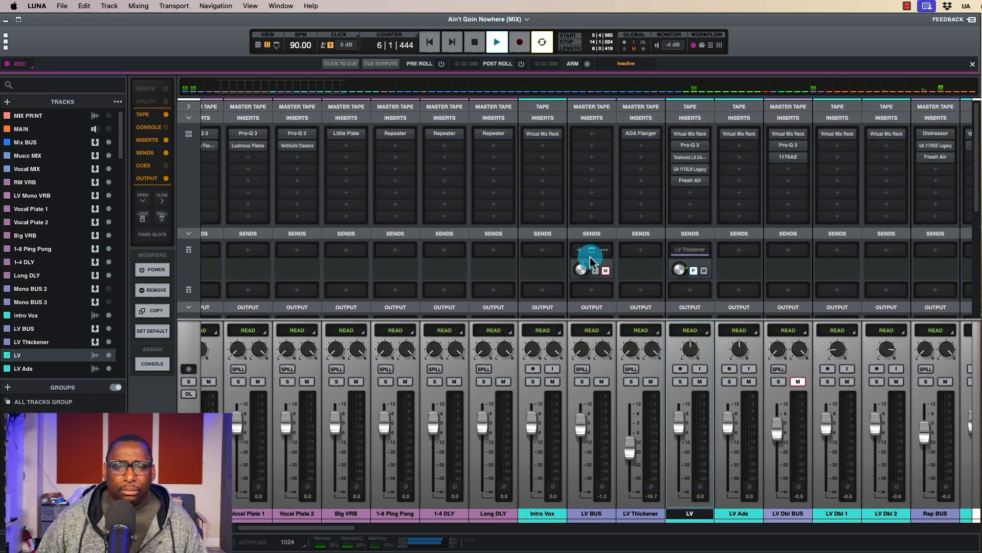
{"action": "left_click", "coordinate": [605, 271]}
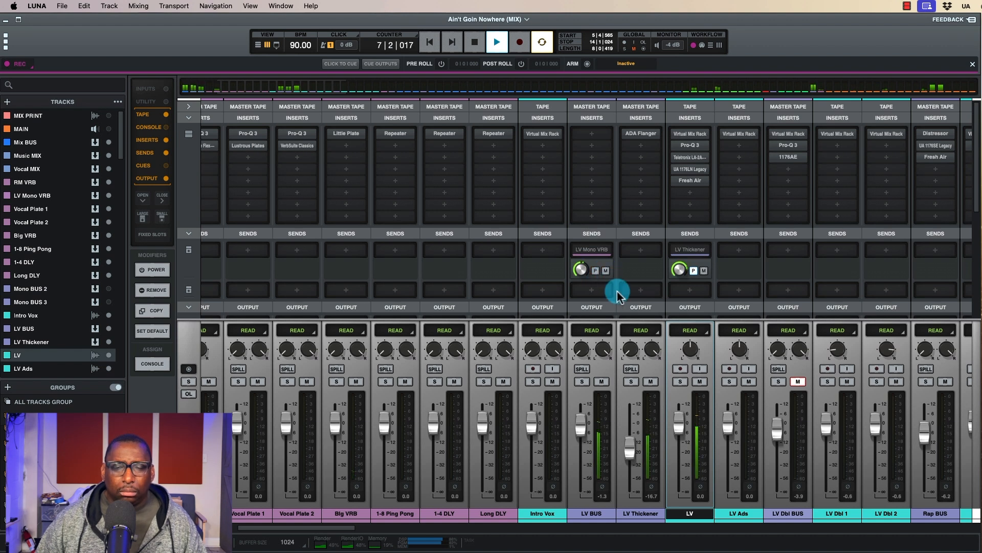
Mute the Music MIX bus during playback and open the SSL FlexVerb reverb on the LV Mono VRB track.
{"action": "scroll", "coordinate": [440, 335], "scroll_direction": "left", "scroll_amount": 5}
{"action": "scroll", "coordinate": [491, 336], "scroll_direction": "left", "scroll_amount": 2}
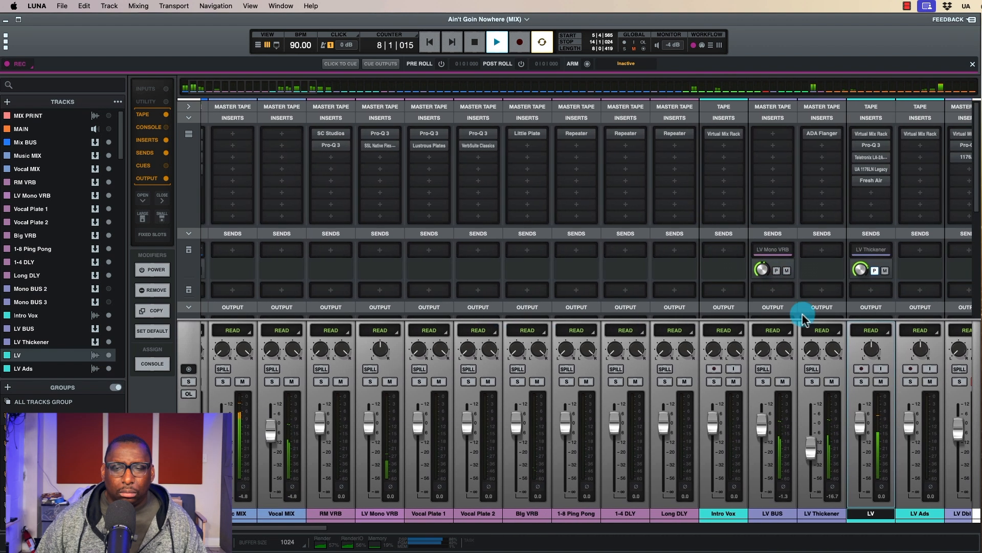
{"action": "left_click", "coordinate": [242, 382]}
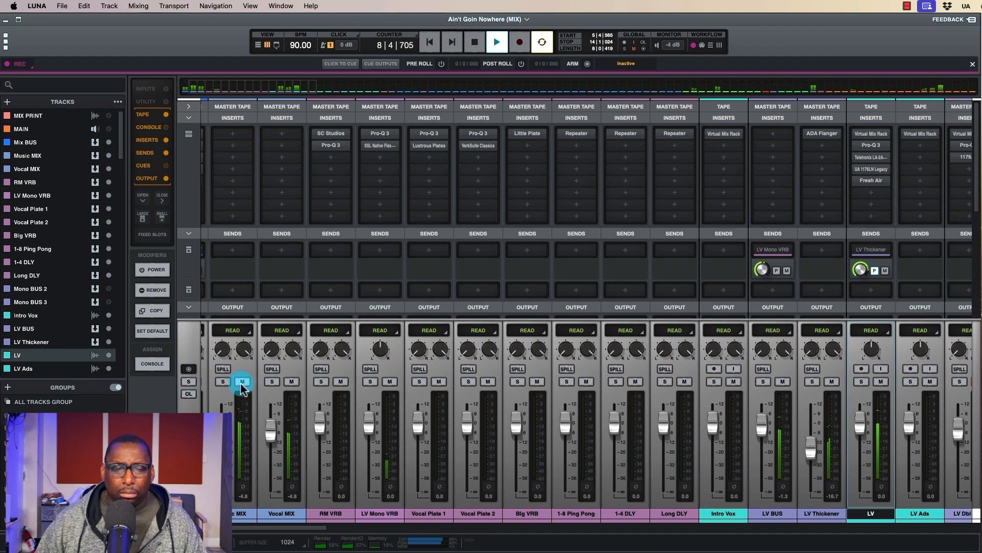
{"action": "left_click", "coordinate": [381, 146]}
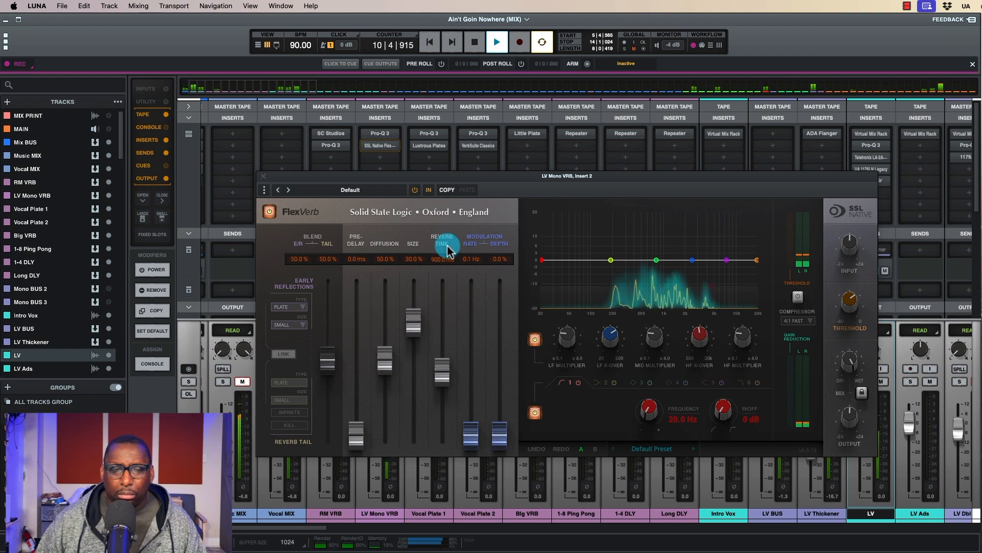
Try FlexVerb's reverb size at 37% and about 31%, and choose the Medium size for the early reflections.
{"action": "left_click_drag", "start_coordinate": [413, 320], "coordinate": [419, 300]}
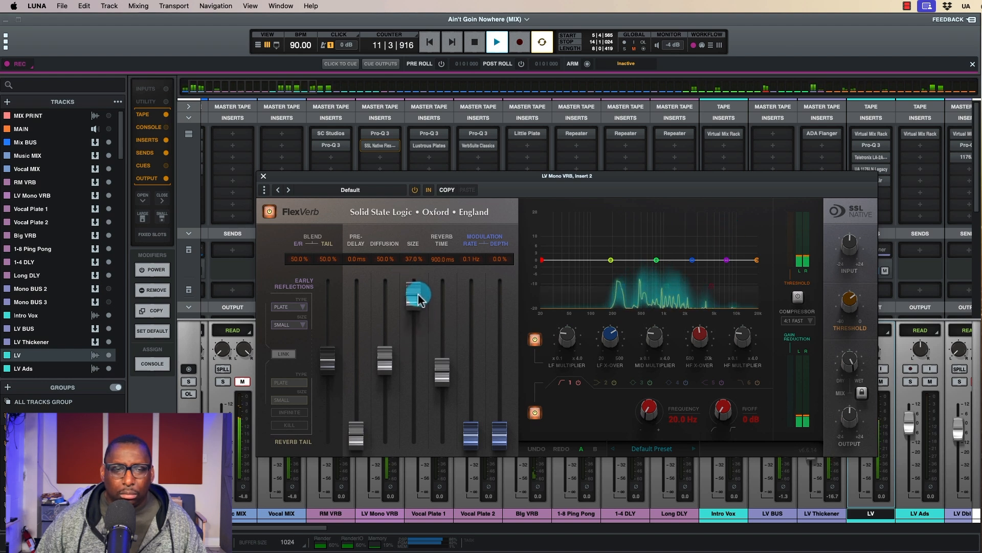
{"action": "left_click_drag", "start_coordinate": [419, 300], "coordinate": [418, 322]}
{"action": "left_click", "coordinate": [289, 325]}
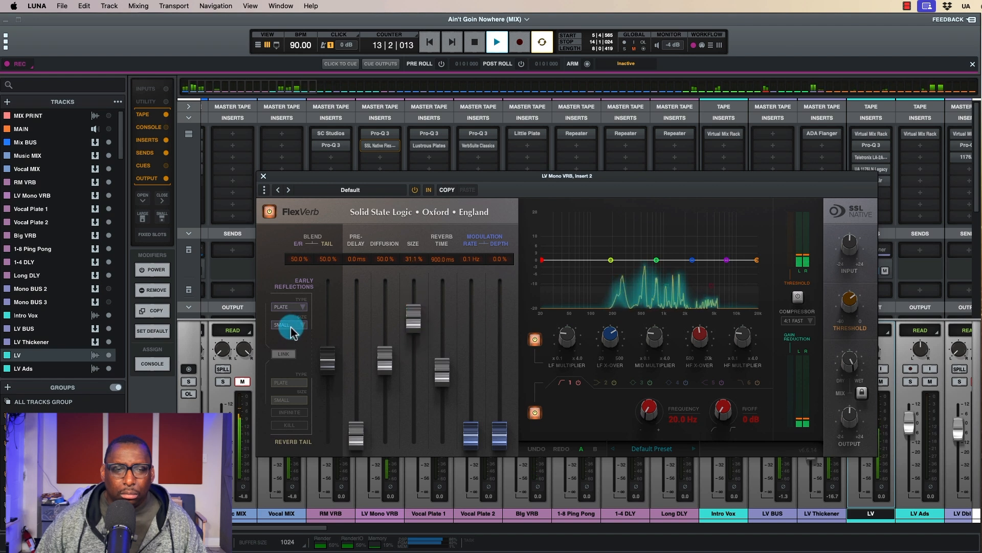
{"action": "left_click", "coordinate": [293, 342]}
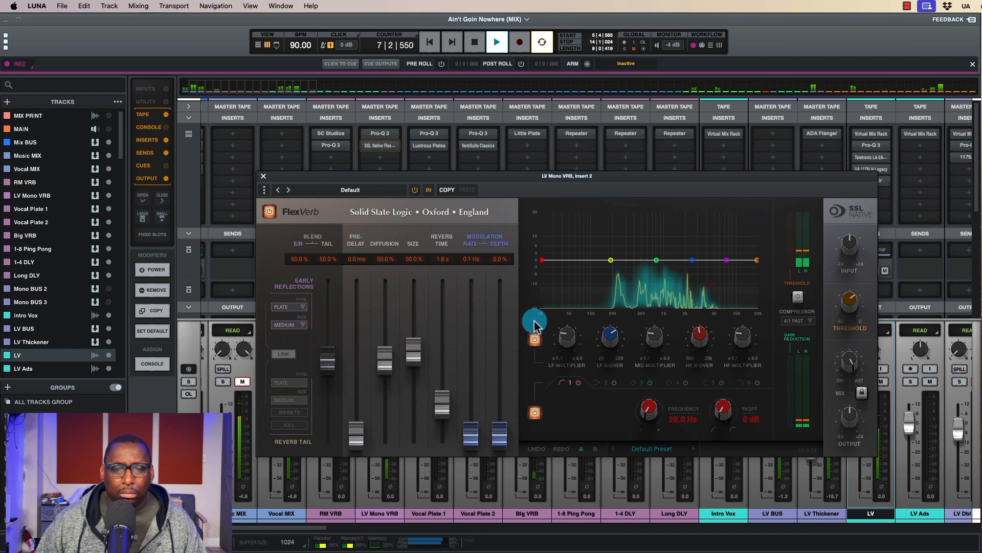
Adjust the LV BUS send level to LV Mono VRB during playback and shorten FlexVerb's reverb time to 1.2 s.
{"action": "left_click_drag", "start_coordinate": [675, 177], "coordinate": [506, 158]}
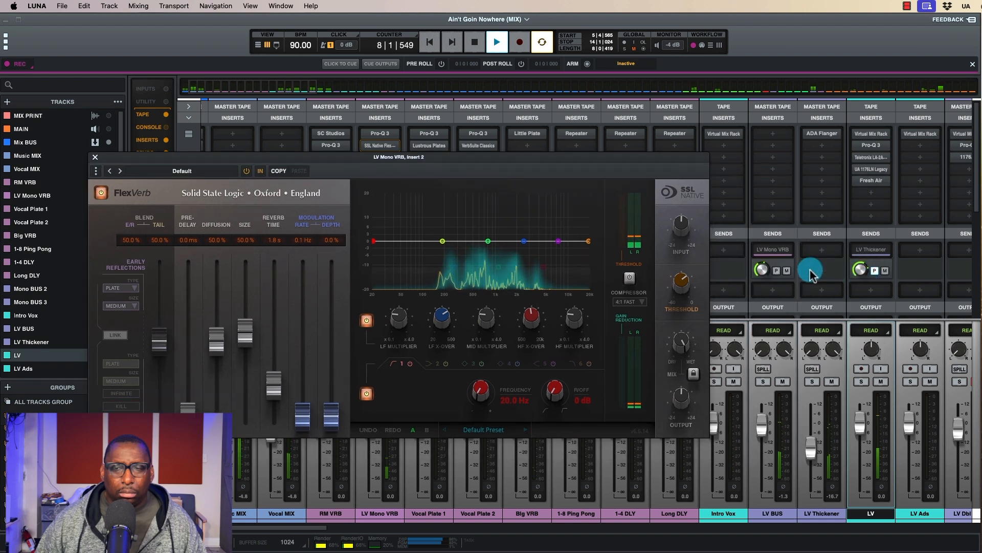
{"action": "left_click_drag", "start_coordinate": [762, 268], "coordinate": [762, 275]}
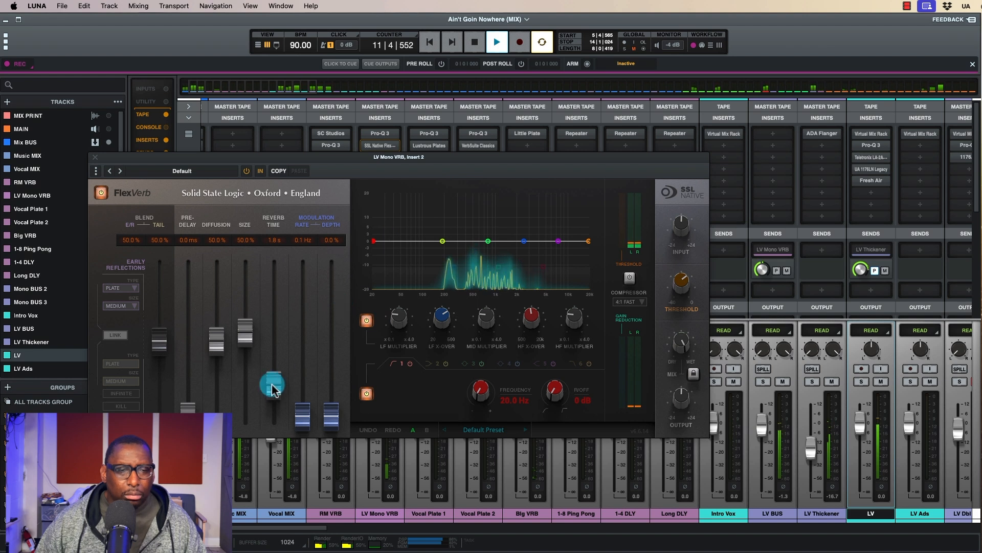
{"action": "left_click_drag", "start_coordinate": [275, 390], "coordinate": [274, 402]}
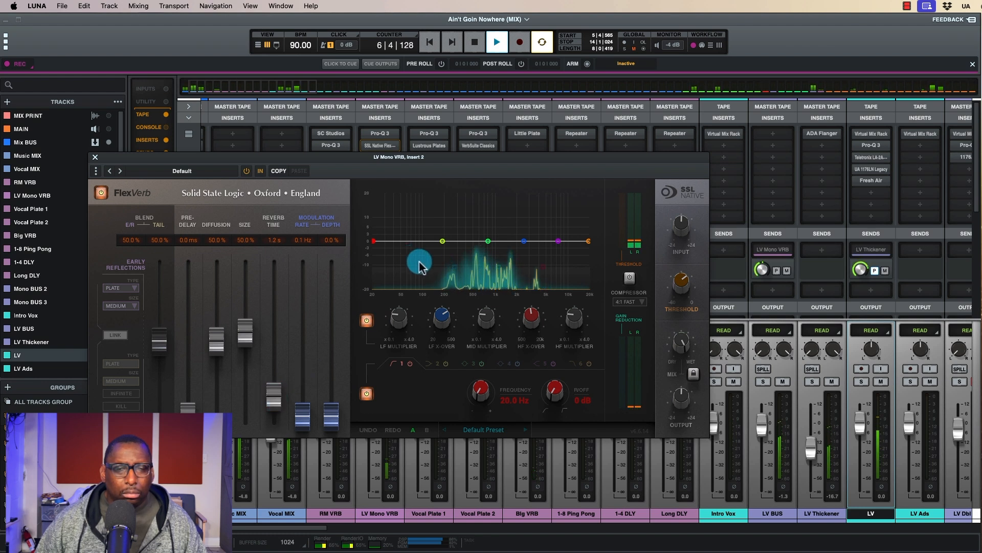
{"action": "left_click", "coordinate": [95, 156]}
Check playback with Big VRB muted and unmuted, and unmute the Music MIX bus to hear the LV Mono VRB send in context.
{"action": "left_click", "coordinate": [537, 382]}
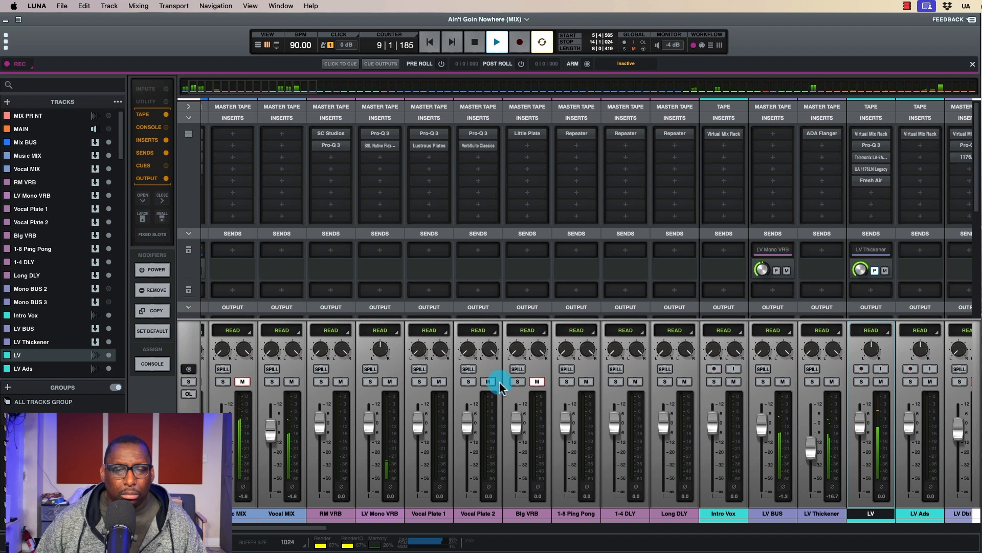
{"action": "left_click", "coordinate": [537, 382]}
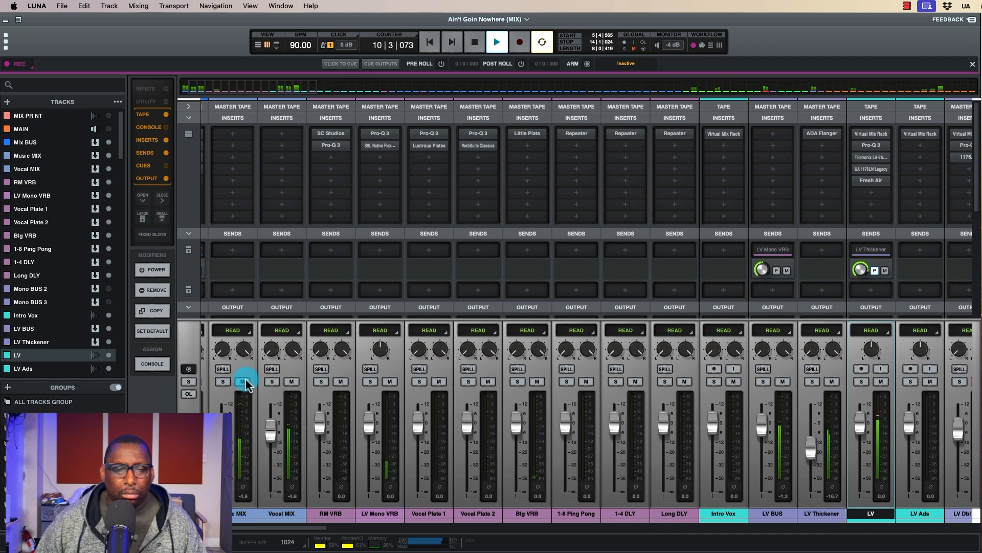
{"action": "left_click", "coordinate": [762, 271]}
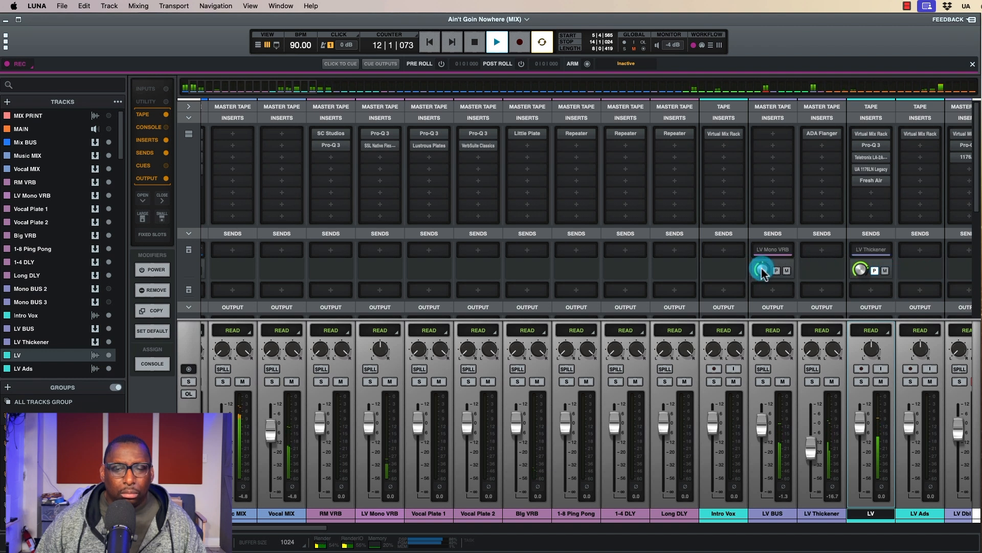
{"action": "key", "text": "space"}
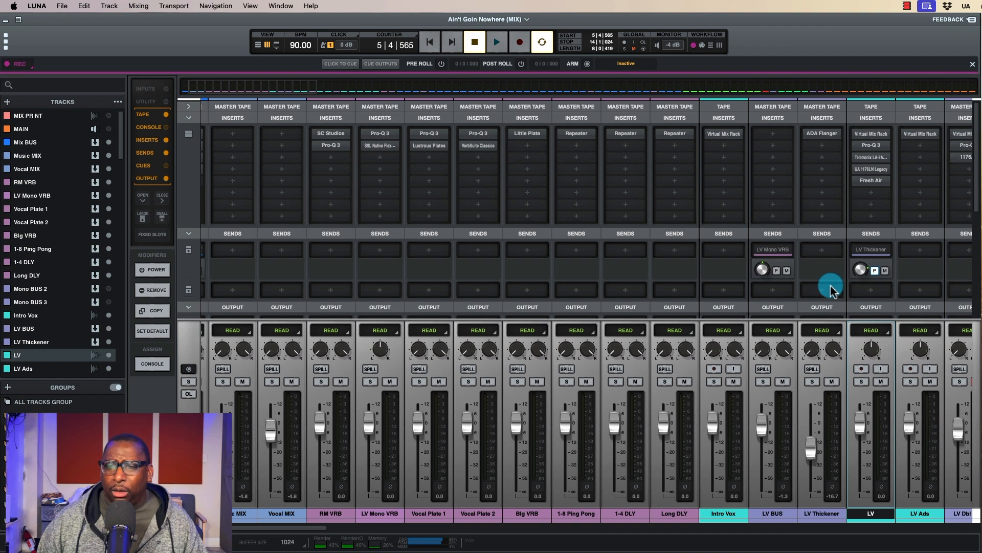
Unmute the LV Dbl BUS and audition its fader at -2.6 dB during playback, settling on -3.9 dB.
{"action": "scroll", "coordinate": [831, 289], "scroll_direction": "right", "scroll_amount": 10}
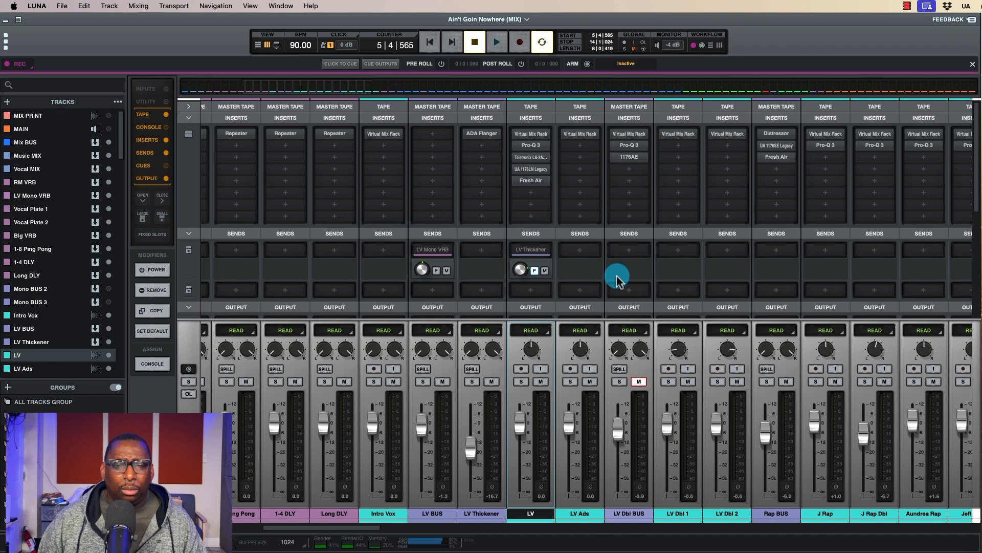
{"action": "left_click", "coordinate": [639, 381]}
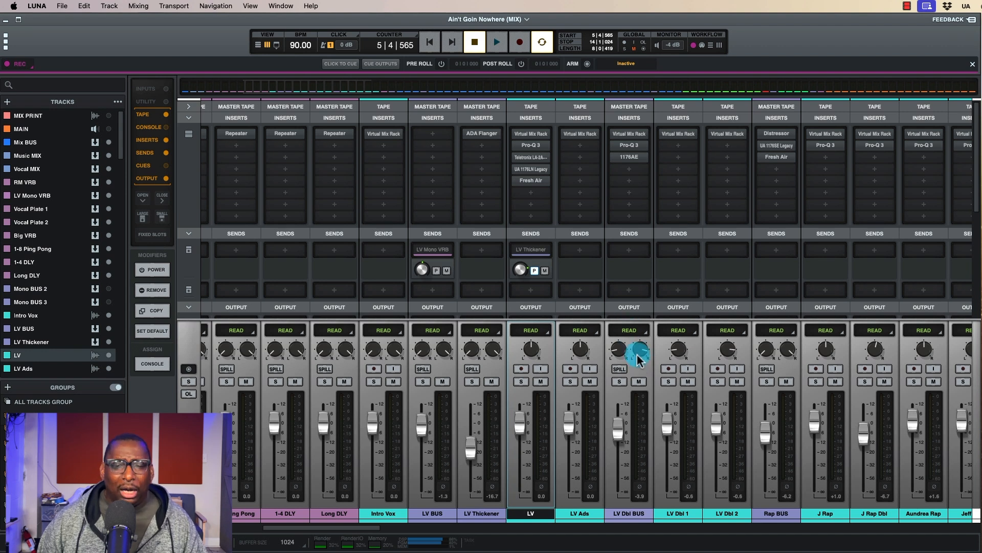
{"action": "key", "text": "space"}
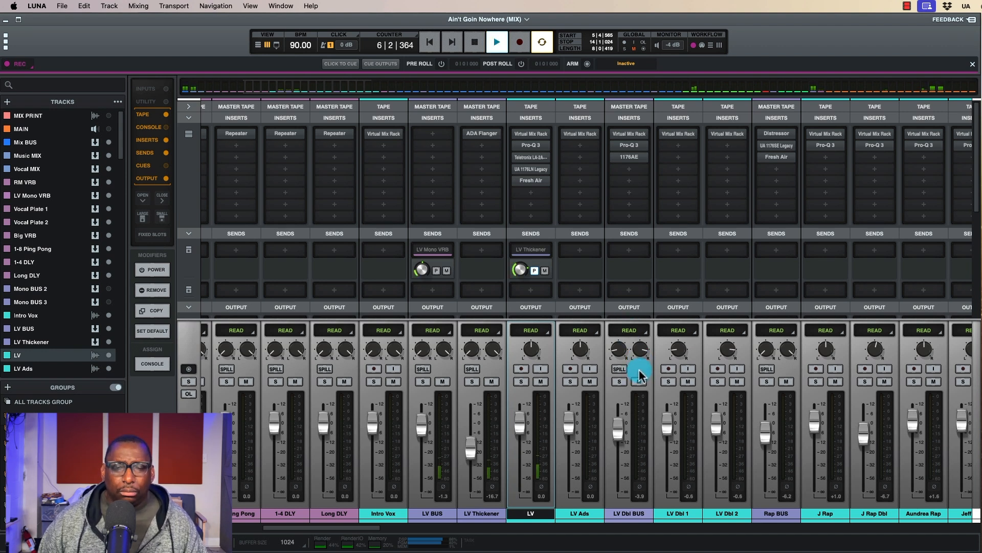
{"action": "scroll", "coordinate": [640, 375], "scroll_direction": "left", "scroll_amount": 5}
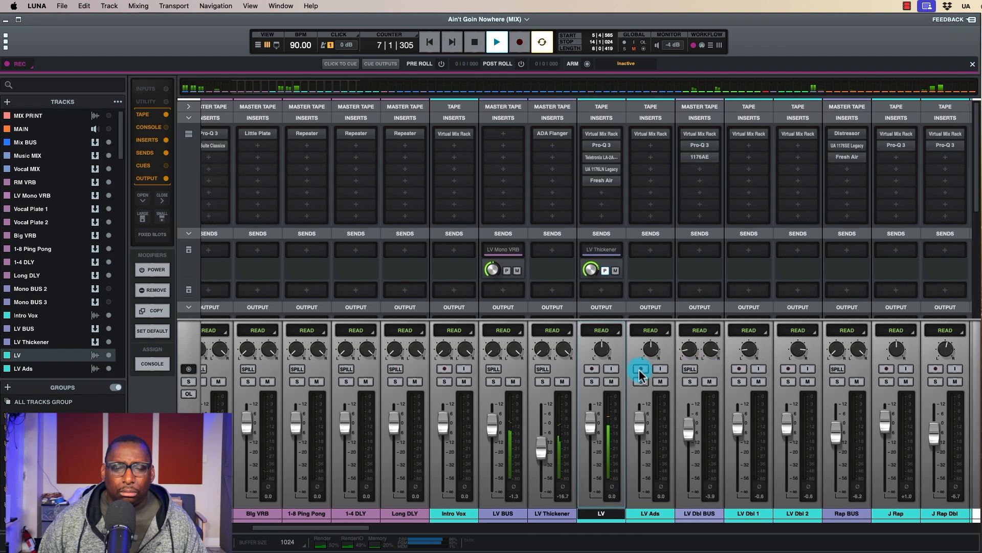
{"action": "left_click_drag", "start_coordinate": [717, 435], "coordinate": [716, 434]}
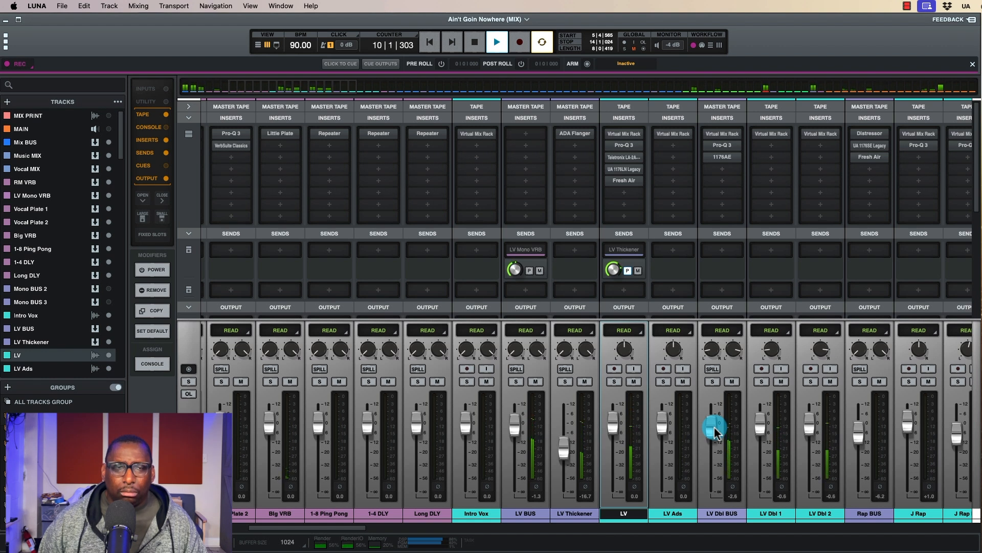
{"action": "left_click_drag", "start_coordinate": [715, 433], "coordinate": [714, 437]}
{"action": "key", "text": "space"}
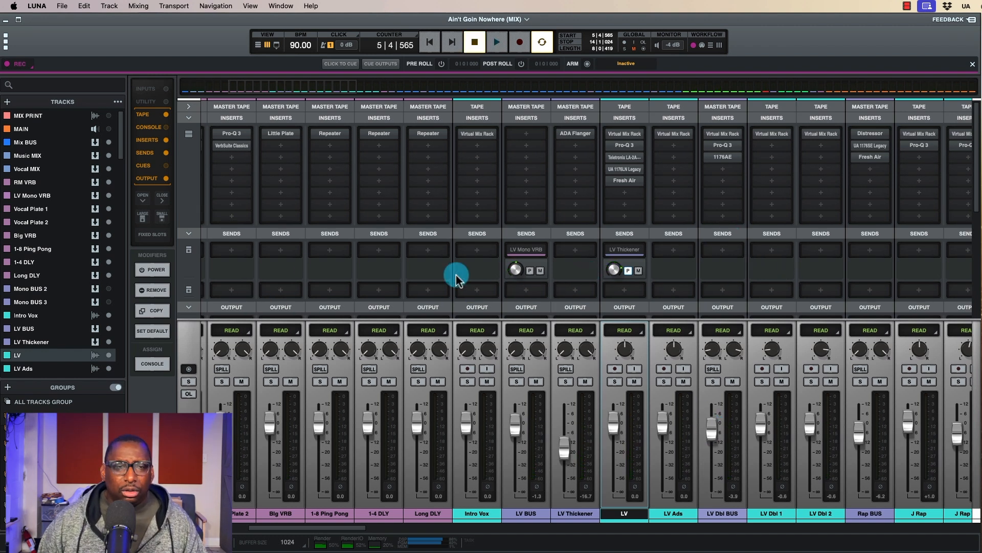
Add a send from the LV Dbl BUS to Vocal Plate 1 and raise its send level during playback.
{"action": "scroll", "coordinate": [456, 276], "scroll_direction": "left", "scroll_amount": 3}
{"action": "scroll", "coordinate": [455, 277], "scroll_direction": "left", "scroll_amount": 1}
{"action": "scroll", "coordinate": [456, 279], "scroll_direction": "left", "scroll_amount": 2}
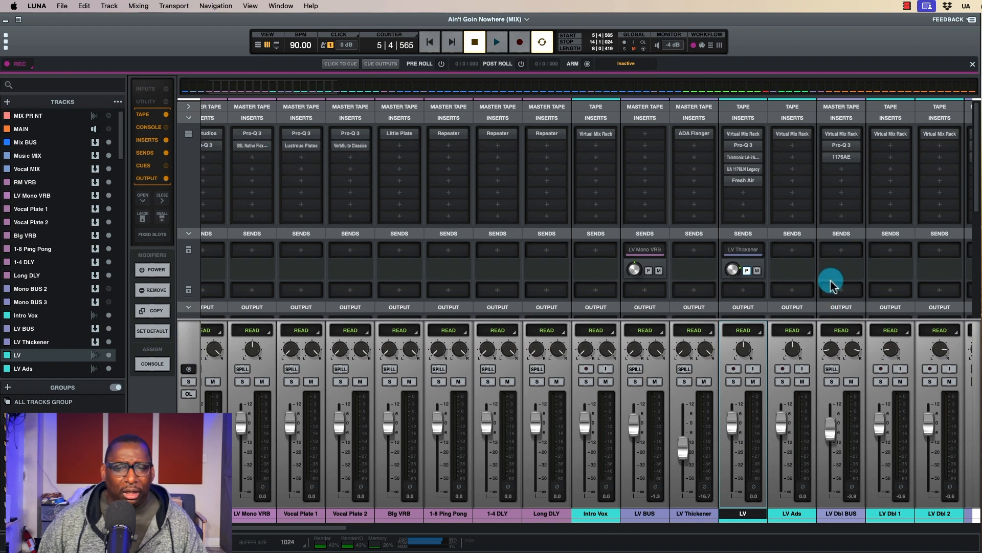
{"action": "left_click", "coordinate": [841, 255]}
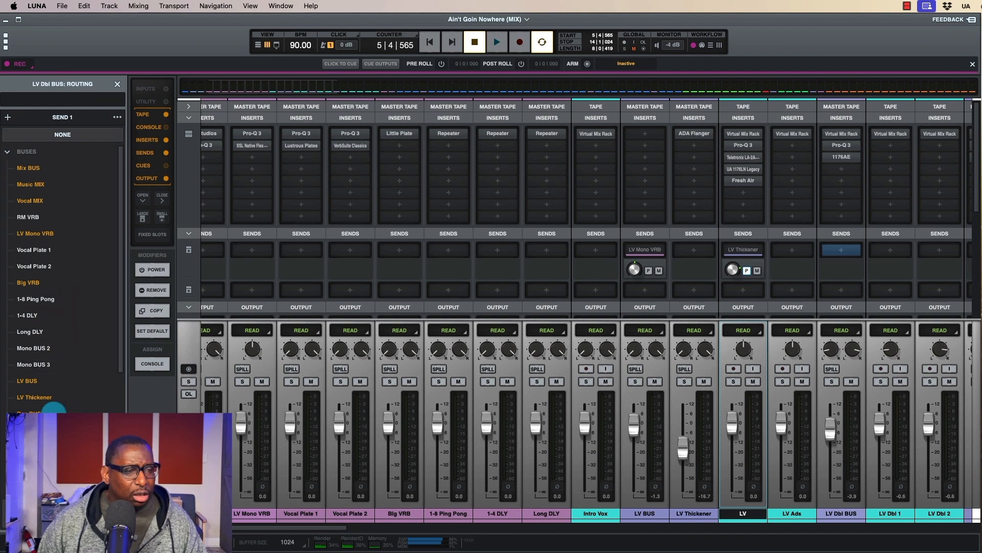
{"action": "left_click", "coordinate": [54, 251]}
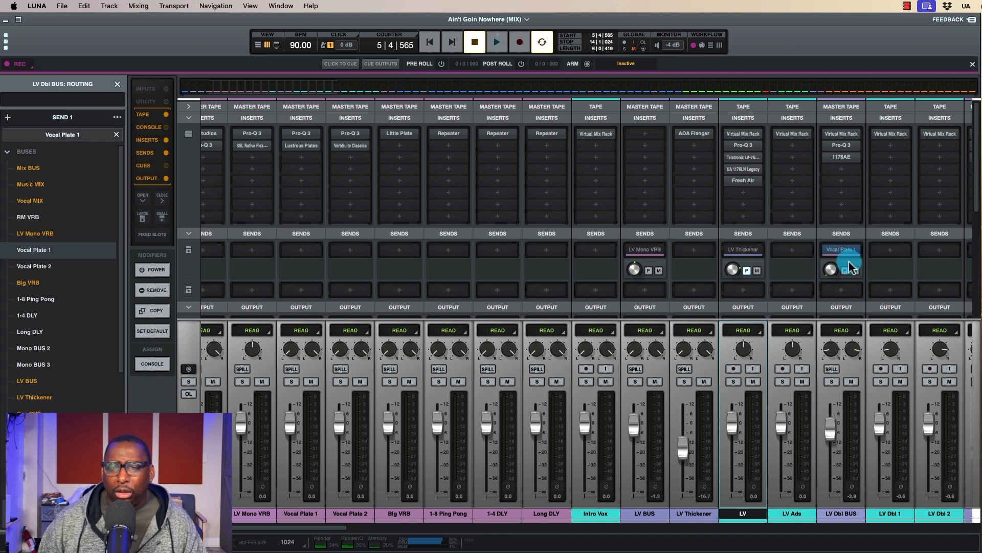
{"action": "key", "text": "space"}
{"action": "mouse_move", "coordinate": [830, 271]}
{"action": "left_mouse_down"}
{"action": "mouse_move", "coordinate": [831, 229]}
{"action": "mouse_move", "coordinate": [831, 269]}
{"action": "mouse_move", "coordinate": [840, 225]}
{"action": "mouse_move", "coordinate": [829, 254]}
{"action": "left_mouse_up"}
{"action": "scroll", "coordinate": [689, 306], "scroll_direction": "left", "scroll_amount": 1}
{"action": "mouse_move", "coordinate": [848, 272]}
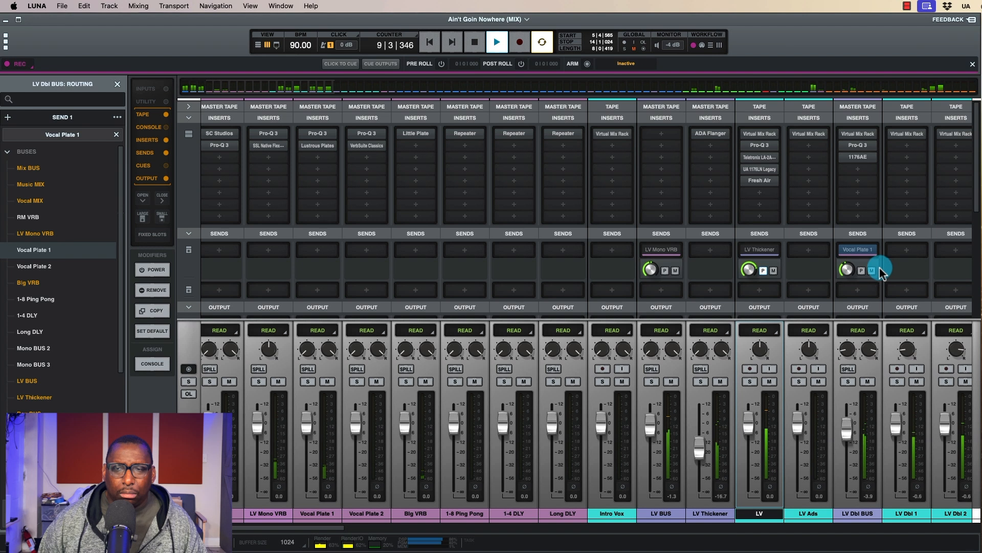
Copy the Fresh Air insert from the LV track to the LV Dbl BUS and lower that bus's fader to -4.5 dB.
{"action": "mouse_move", "coordinate": [857, 161]}
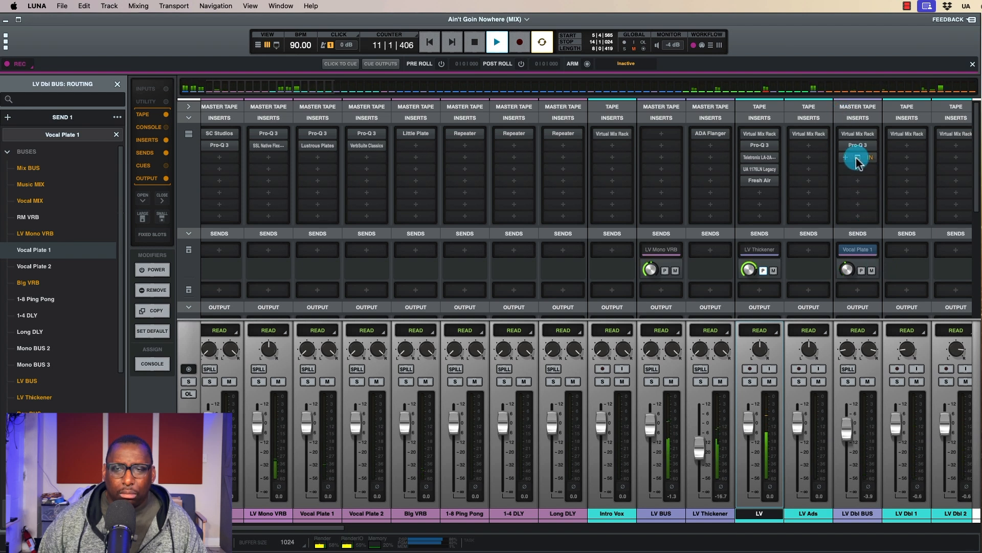
{"action": "mouse_move", "coordinate": [758, 183]}
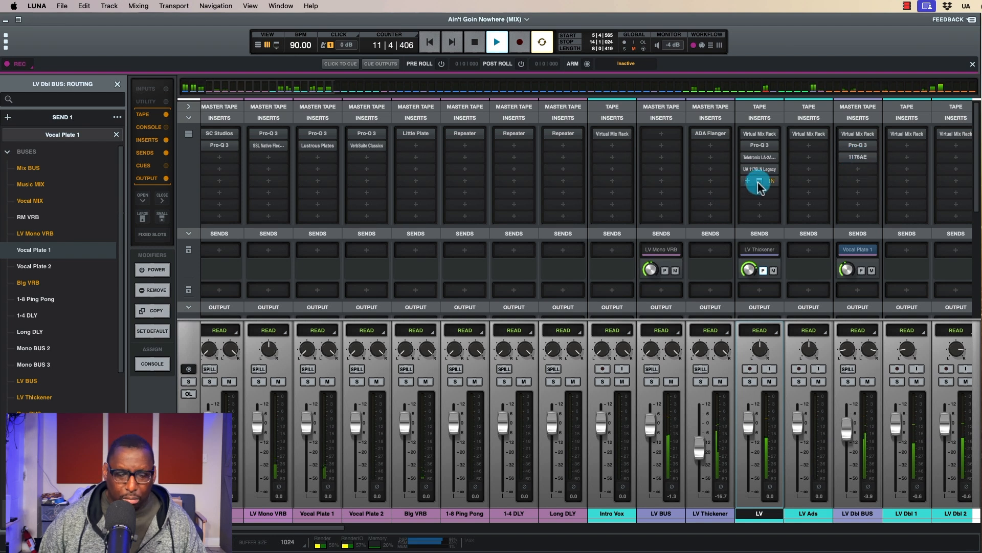
{"action": "left_click_drag", "start_coordinate": [757, 183], "coordinate": [840, 190]}
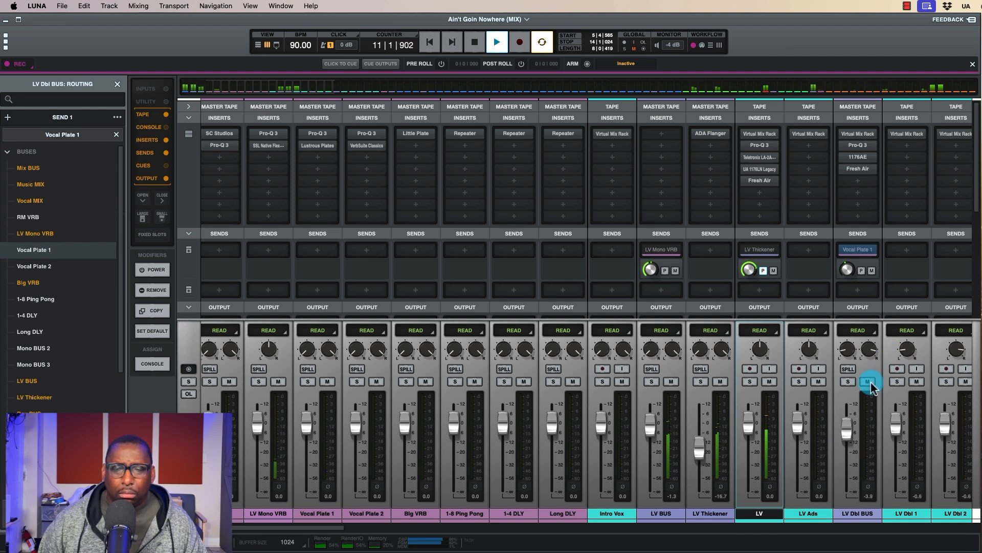
{"action": "left_click_drag", "start_coordinate": [851, 432], "coordinate": [848, 440]}
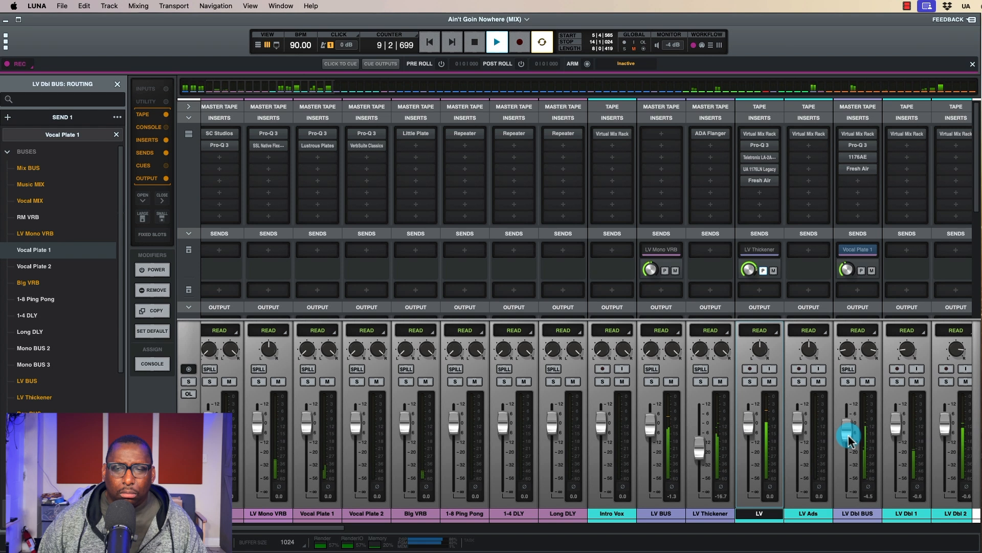
Try a second LV Dbl BUS send to 1-8 Ping Pong at different levels during playback, and remove that send.
{"action": "left_click", "coordinate": [856, 290]}
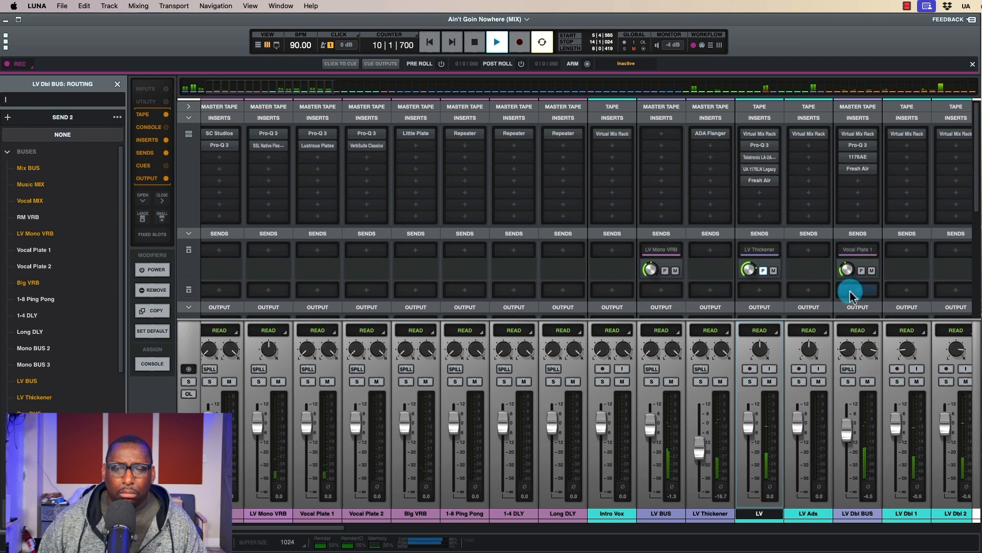
{"action": "left_click", "coordinate": [36, 298]}
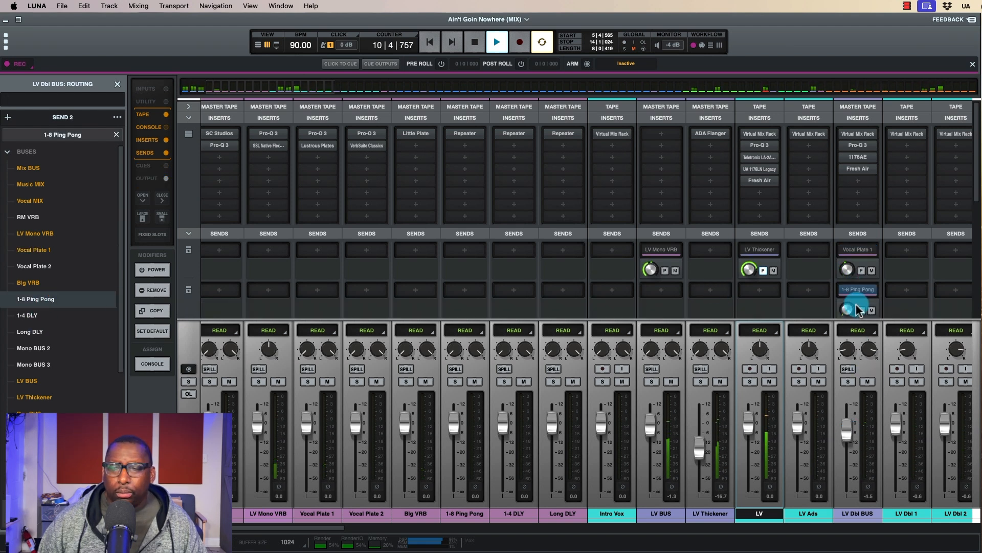
{"action": "mouse_move", "coordinate": [848, 259]}
{"action": "left_mouse_down"}
{"action": "mouse_move", "coordinate": [853, 234]}
{"action": "mouse_move", "coordinate": [844, 254]}
{"action": "left_mouse_up"}
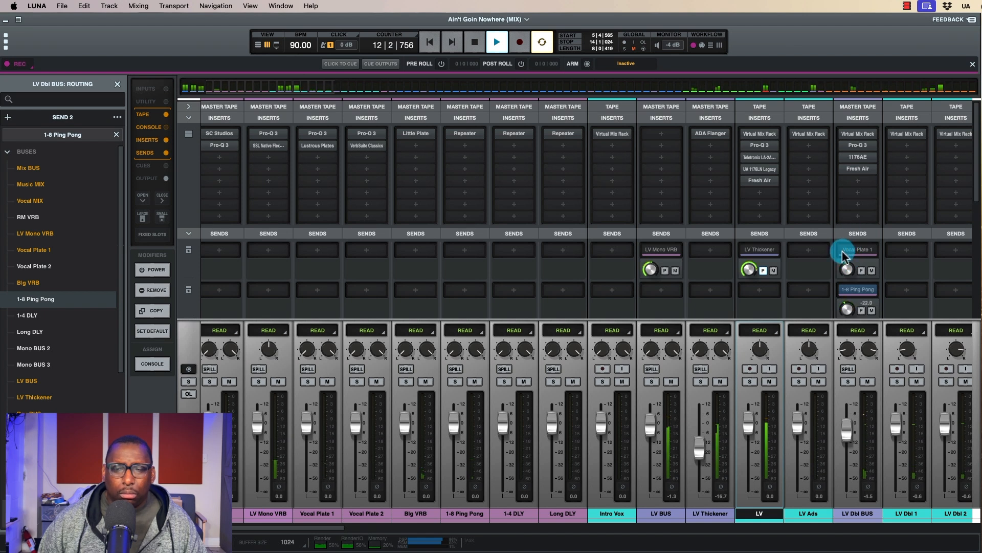
{"action": "key", "text": "space"}
{"action": "key", "text": "space"}
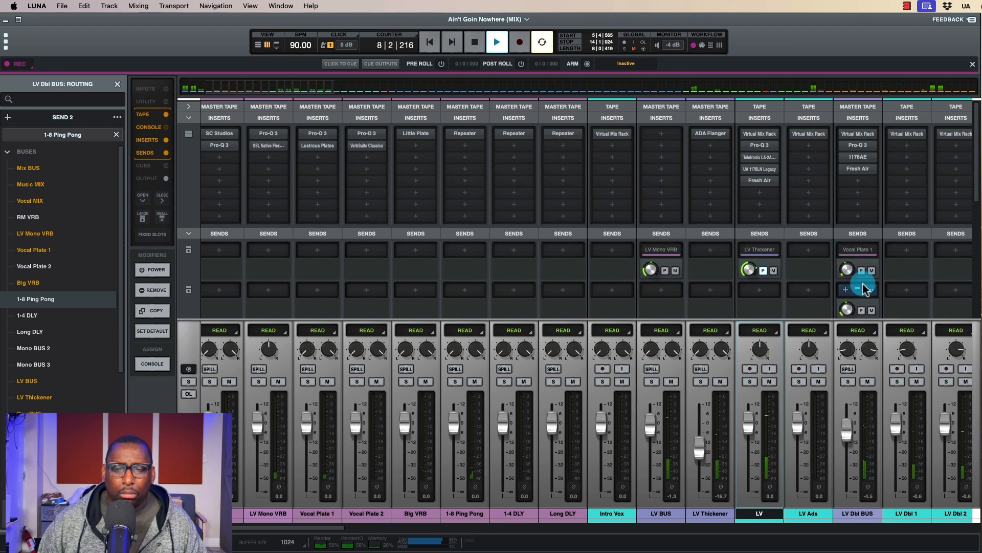
{"action": "left_click", "coordinate": [848, 309]}
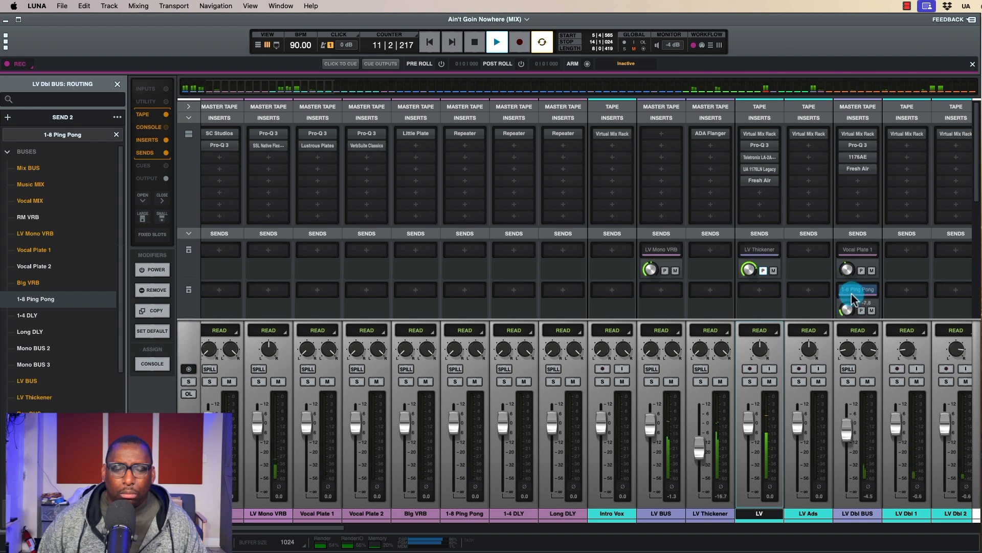
{"action": "left_click_drag", "start_coordinate": [851, 294], "coordinate": [848, 307]}
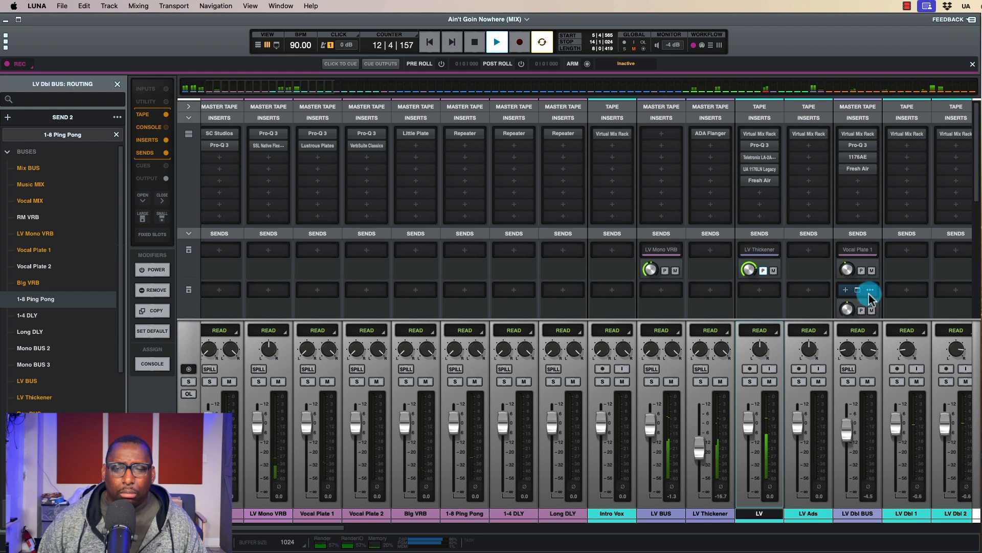
{"action": "left_click", "coordinate": [870, 290]}
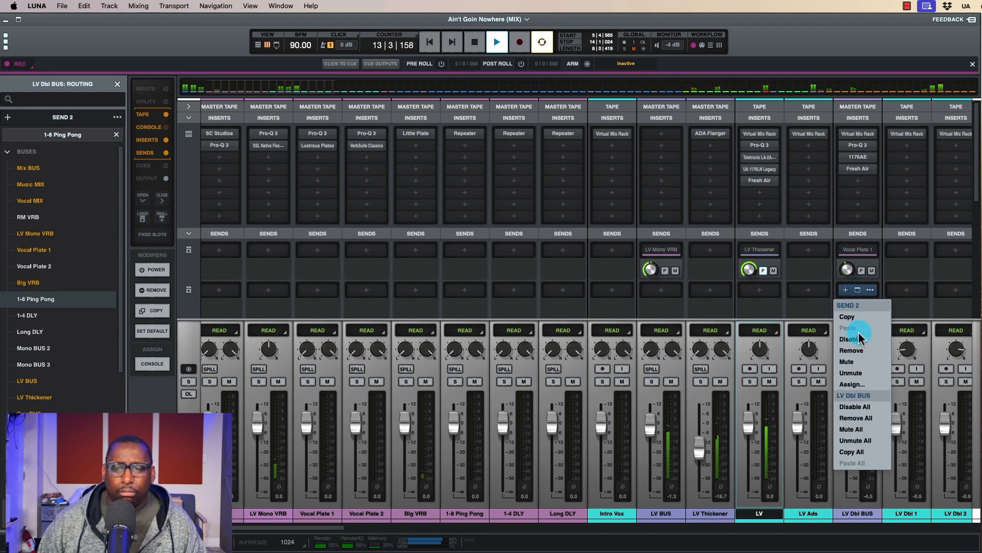
{"action": "left_click", "coordinate": [860, 351]}
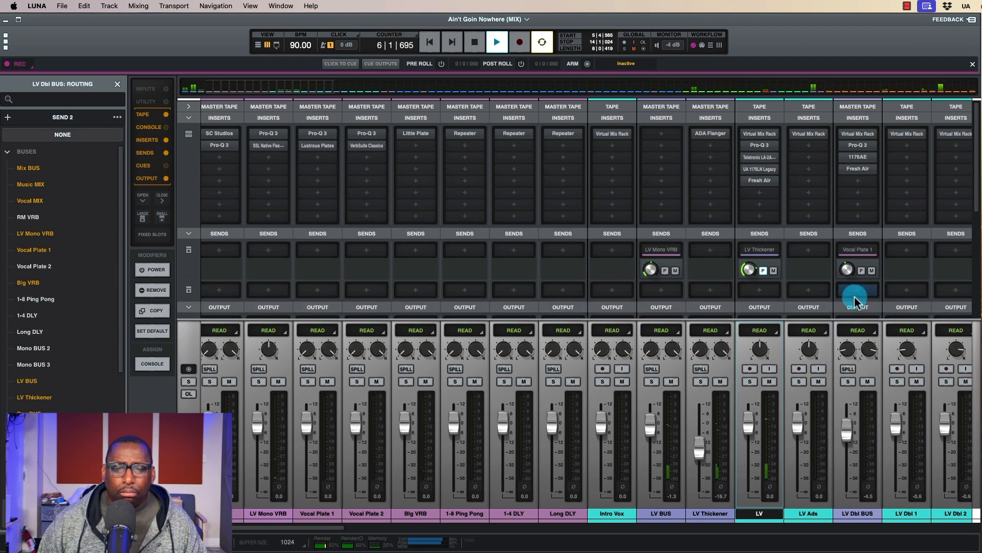
Insert ValhallaSupermassive after Fresh Air on the LV Dbl BUS and load the preset Ed BY Spread 1.
{"action": "left_click", "coordinate": [859, 183]}
{"action": "type", "text": "val"}
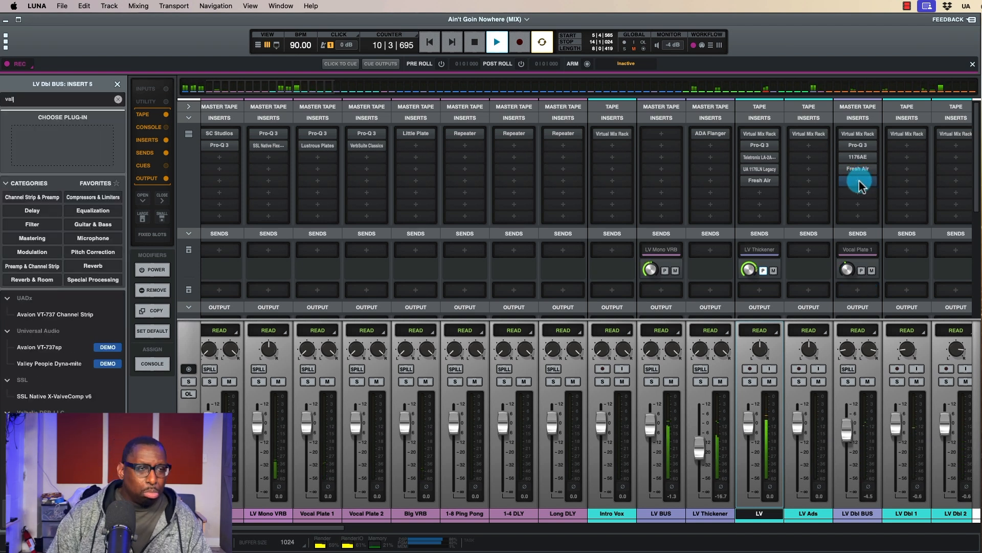
{"action": "left_click", "coordinate": [17, 463]}
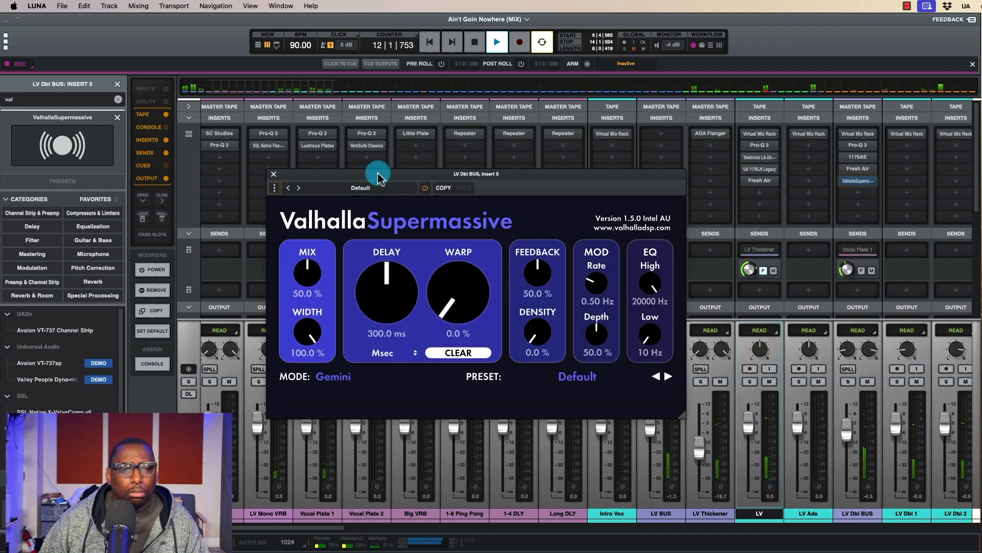
{"action": "left_click", "coordinate": [373, 188]}
{"action": "left_click", "coordinate": [54, 283]}
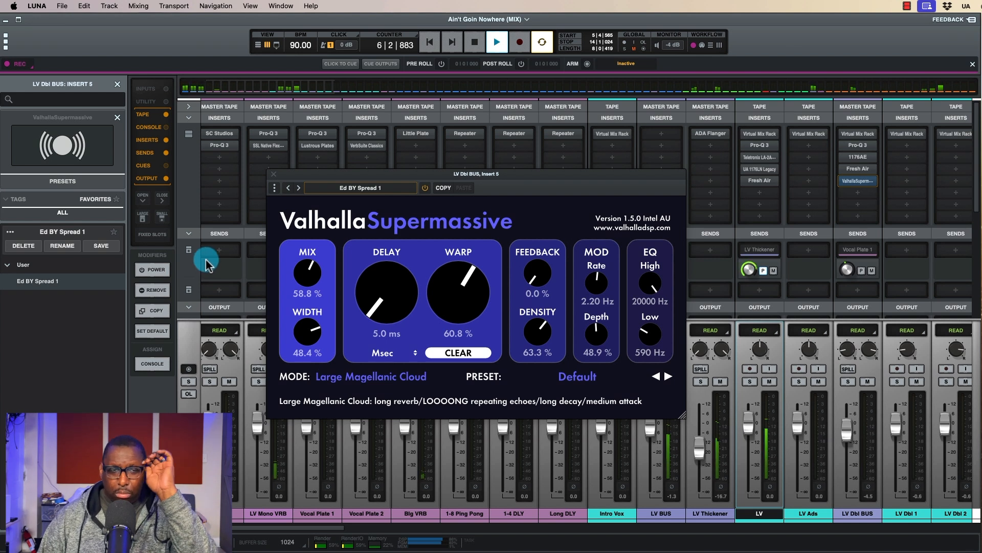
Close the Supermassive window, set the LV Dbl BUS fader to -3.5 dB during playback, and check its Fresh Air insert.
{"action": "left_click", "coordinate": [272, 174]}
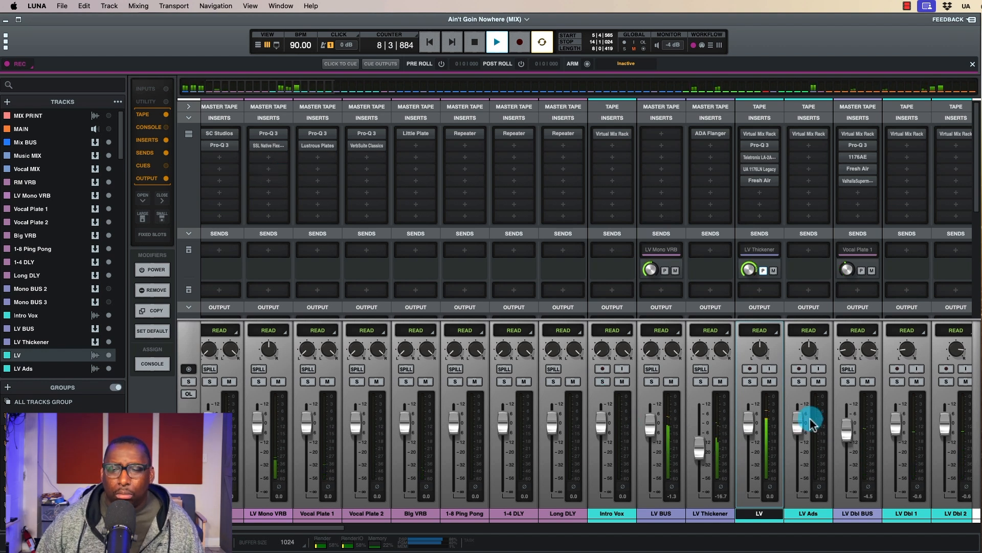
{"action": "left_click_drag", "start_coordinate": [849, 439], "coordinate": [850, 435]}
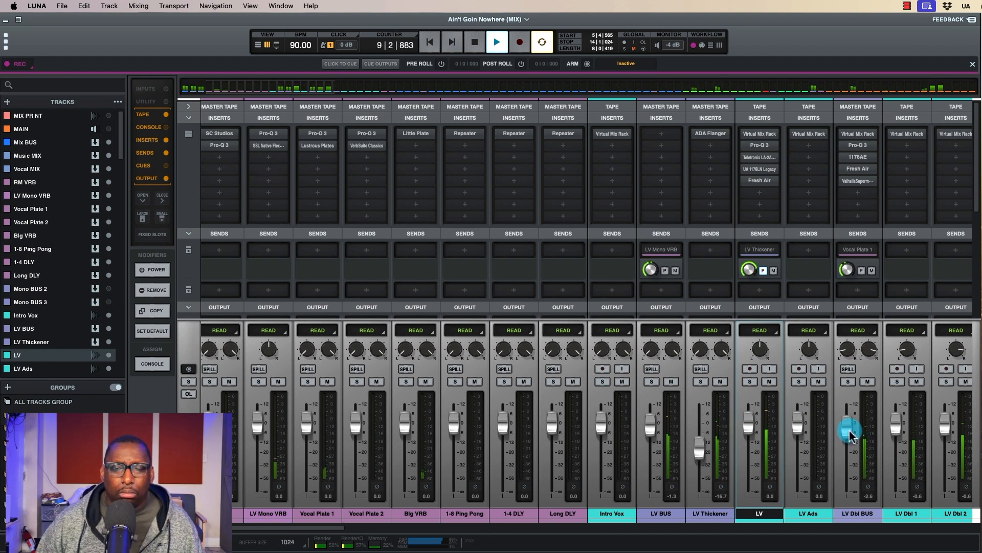
{"action": "left_click_drag", "start_coordinate": [849, 434], "coordinate": [850, 439]}
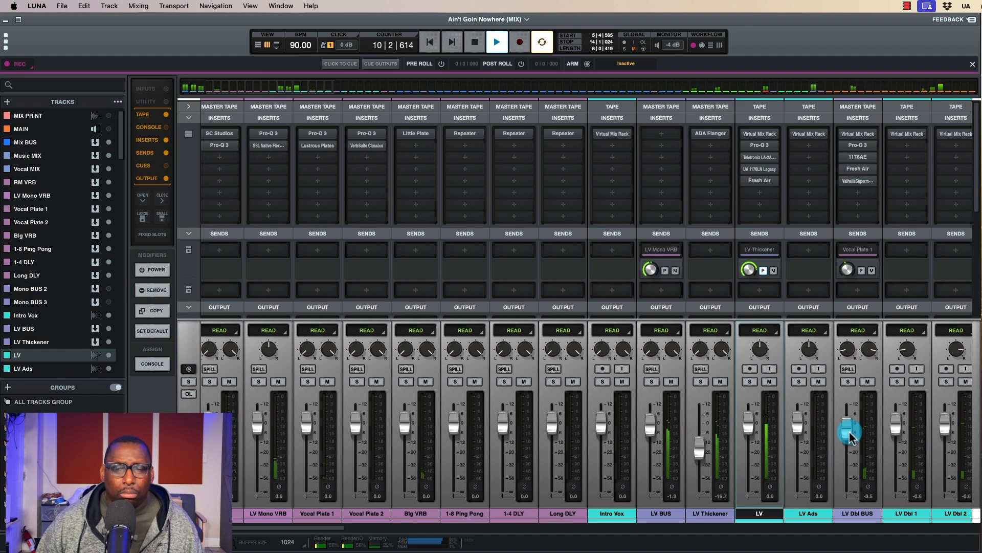
{"action": "left_click", "coordinate": [859, 169]}
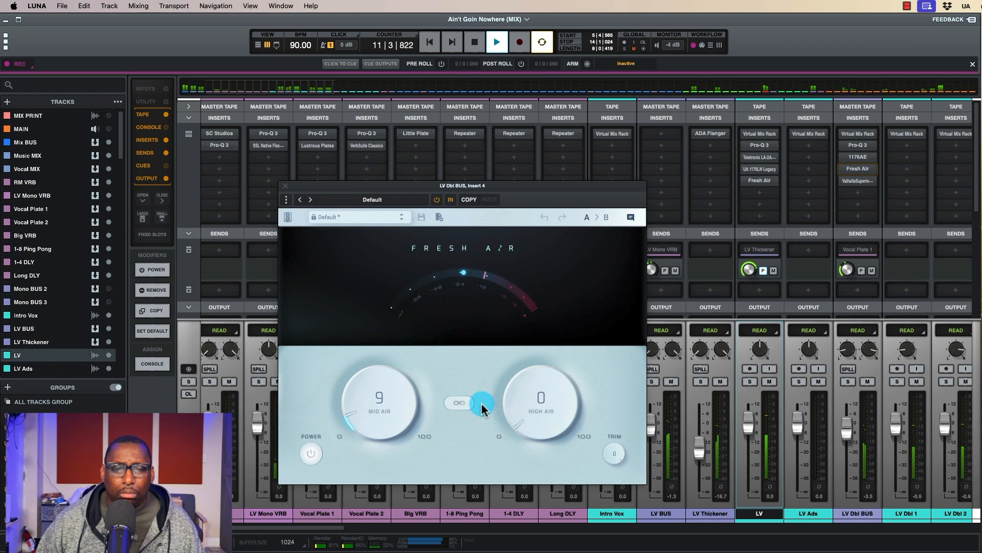
{"action": "left_click", "coordinate": [286, 185]}
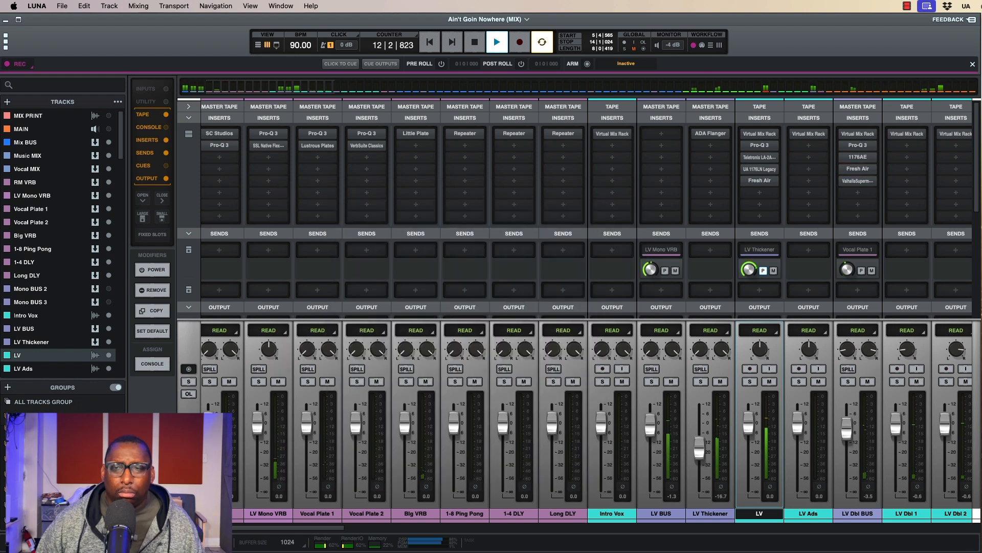
Lower the high bell near 9.4 kHz in the LV Dbl BUS Pro-Q 3 to +1.36 dB and close the equalizer.
{"action": "left_click", "coordinate": [858, 148]}
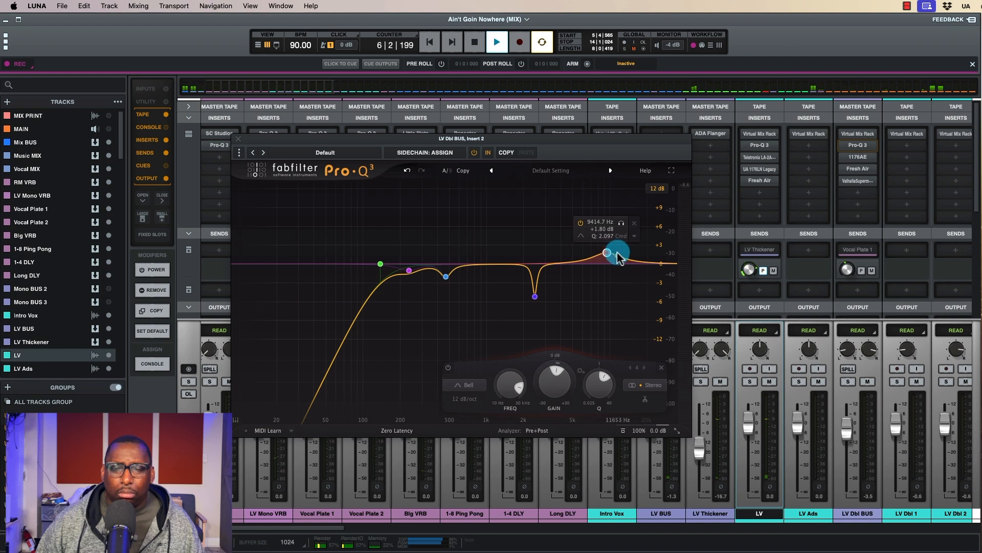
{"action": "left_click_drag", "start_coordinate": [608, 257], "coordinate": [607, 256]}
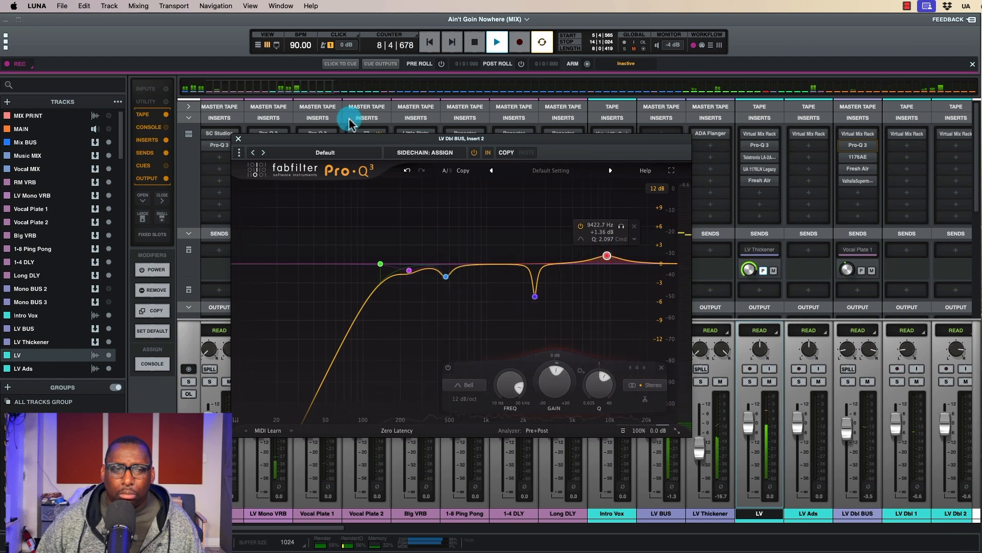
{"action": "left_click", "coordinate": [239, 140]}
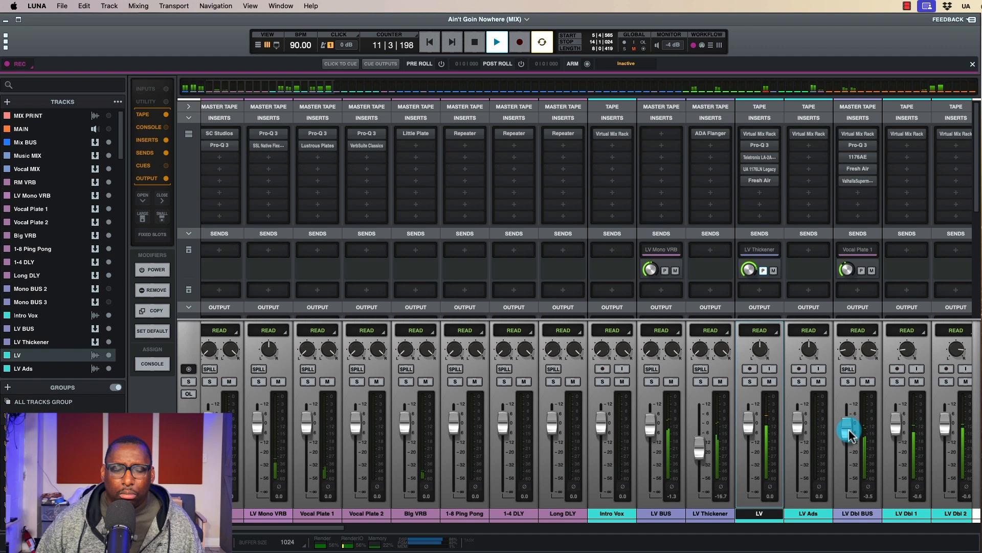
Fine-tune the LV Dbl BUS fader to -3.9 dB against the lead vocal during playback, and stop playback.
{"action": "left_click_drag", "start_coordinate": [849, 434], "coordinate": [849, 435]}
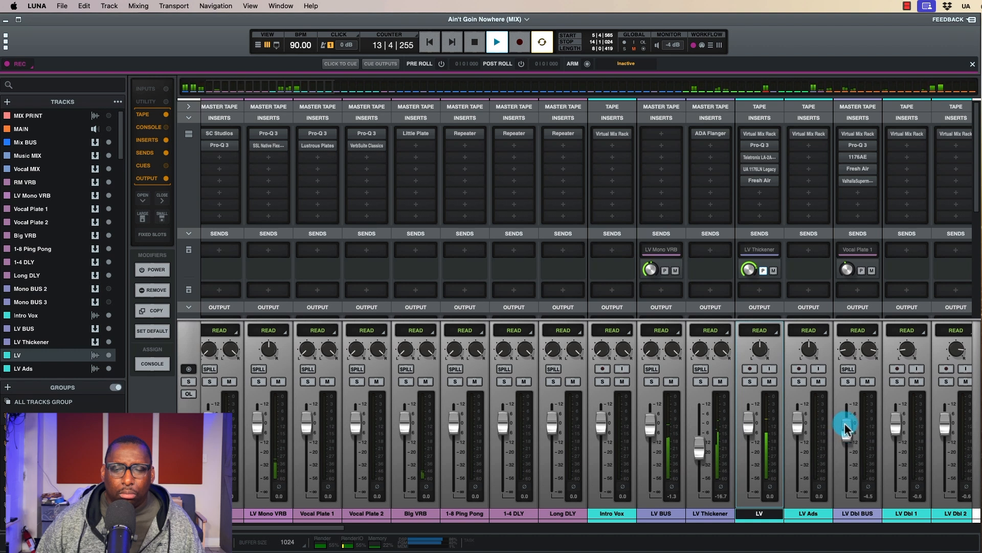
{"action": "scroll", "coordinate": [849, 432], "scroll_direction": "right", "scroll_amount": 5}
{"action": "scroll", "coordinate": [847, 429], "scroll_direction": "right", "scroll_amount": 1}
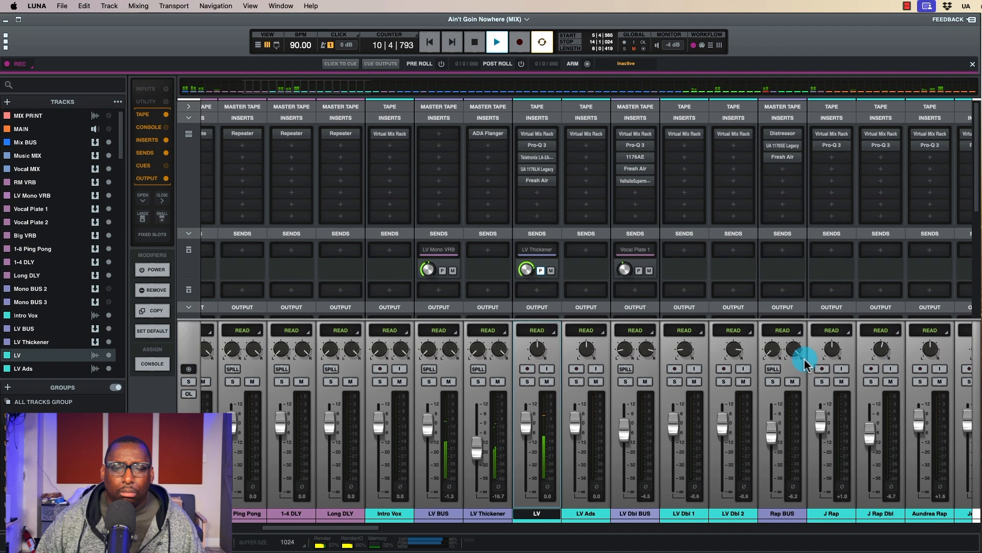
{"action": "scroll", "coordinate": [634, 356], "scroll_direction": "left", "scroll_amount": 1}
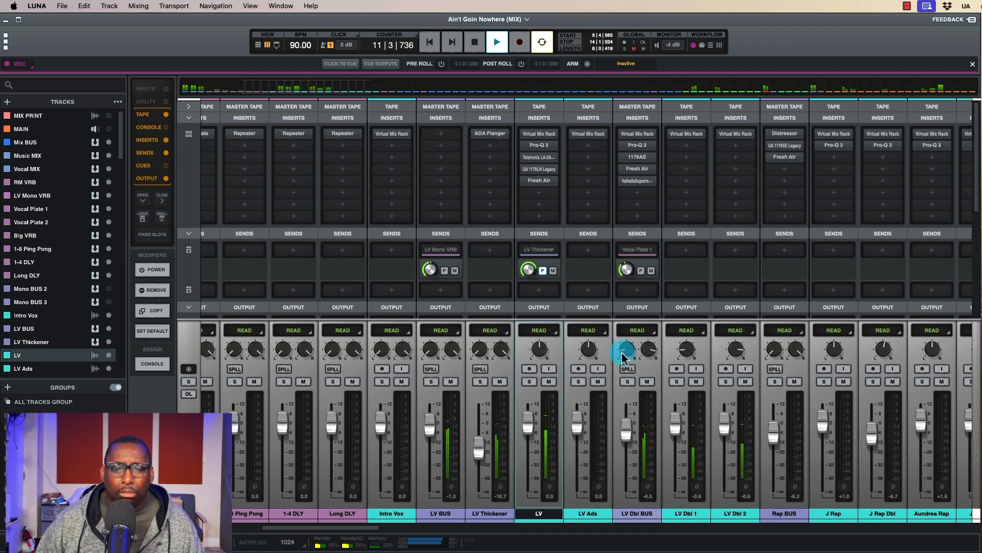
{"action": "scroll", "coordinate": [628, 439], "scroll_direction": "left", "scroll_amount": 3}
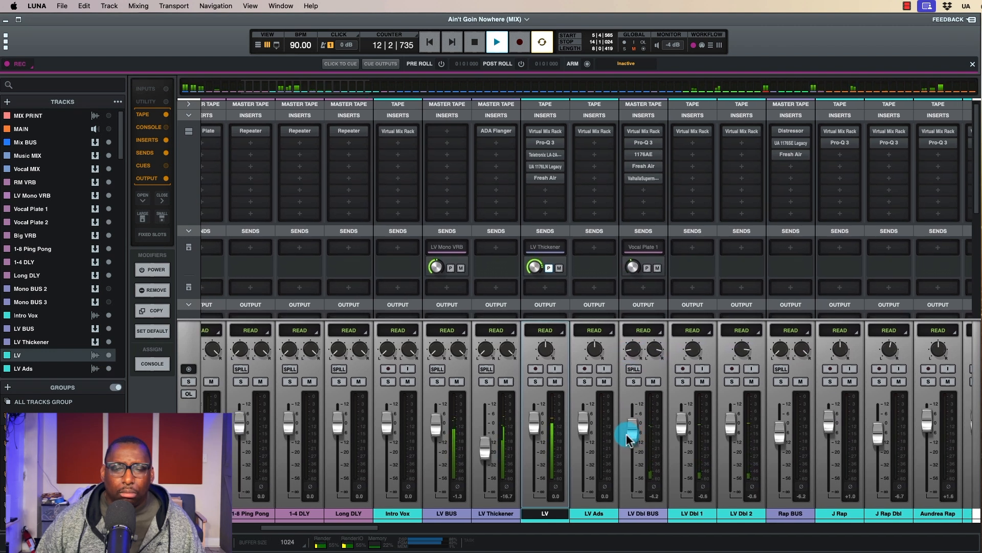
{"action": "key", "text": "space"}
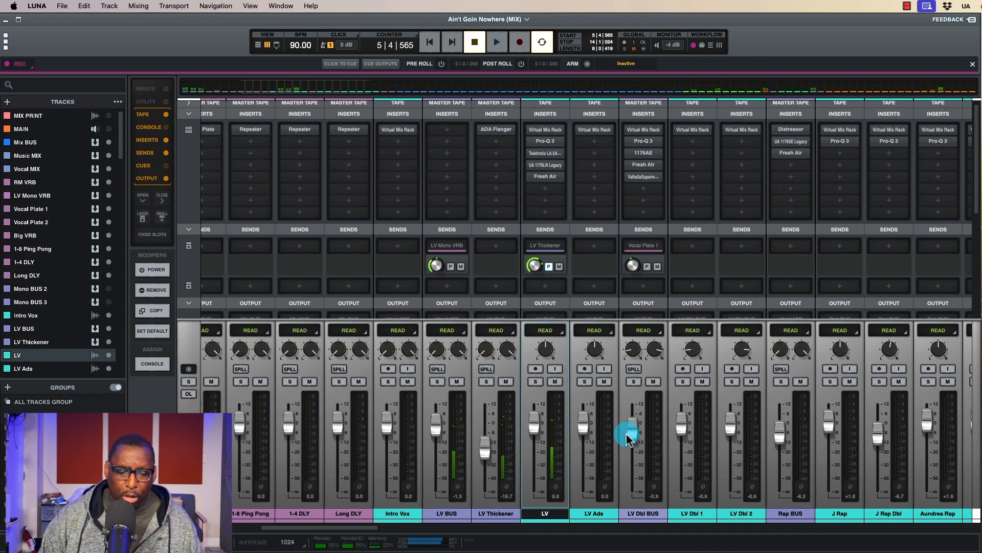
Select the Chorus 1 section from bar 14 up to the Break 1 marker as the playback range in the timeline.
{"action": "key", "text": "super+equal"}
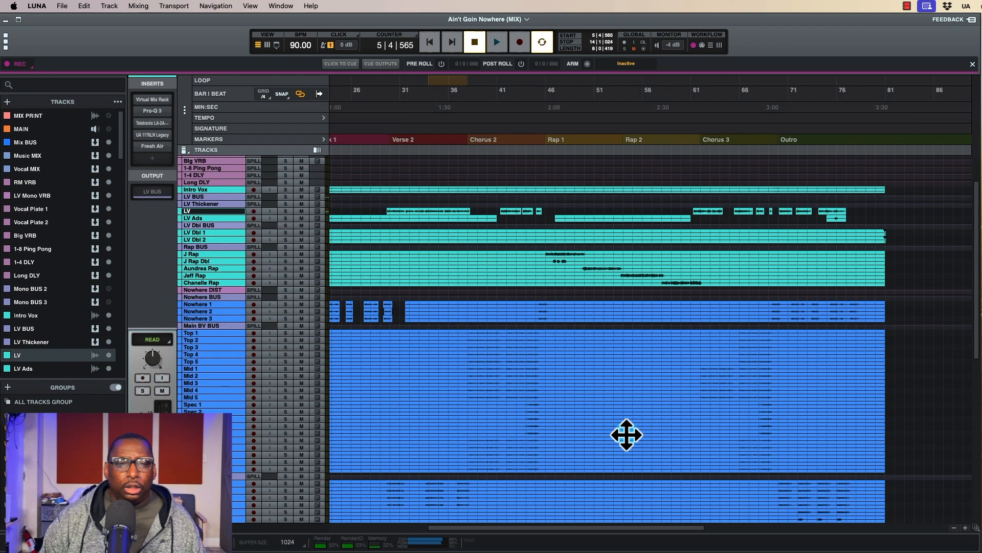
{"action": "key", "text": "super+equal"}
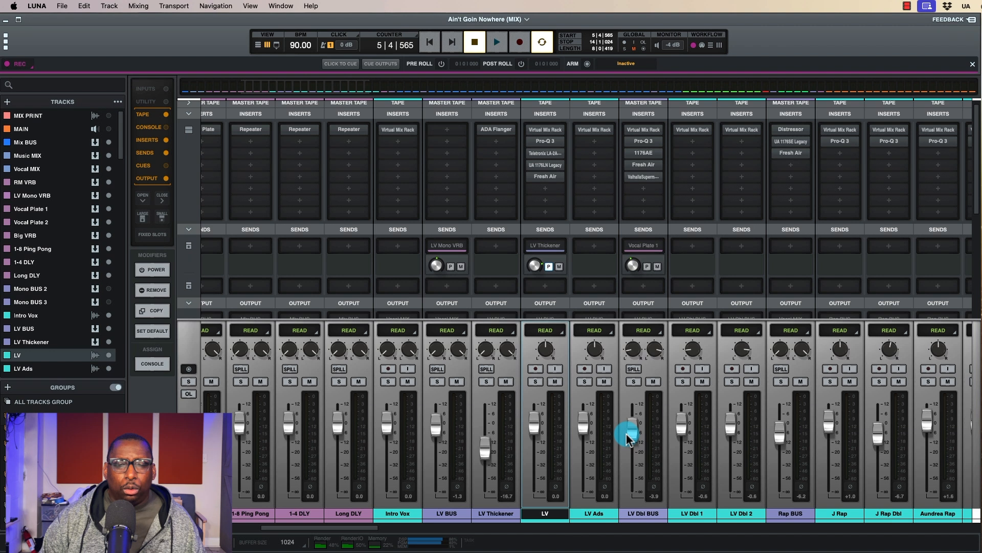
{"action": "key", "text": "super+equal"}
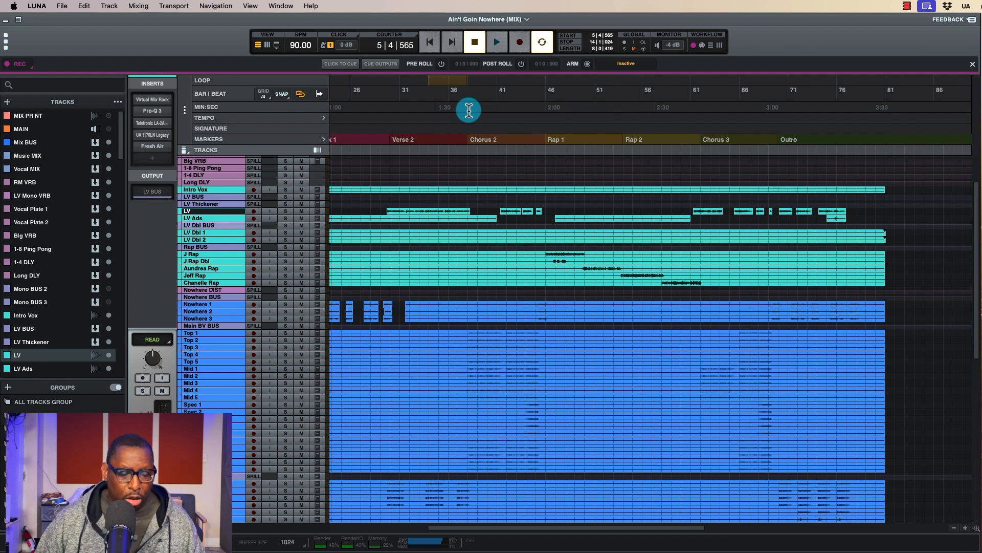
{"action": "key", "text": "t"}
{"action": "key", "text": "t"}
{"action": "scroll", "coordinate": [501, 160], "scroll_direction": "left", "scroll_amount": 10}
{"action": "scroll", "coordinate": [501, 160], "scroll_direction": "left", "scroll_amount": 1}
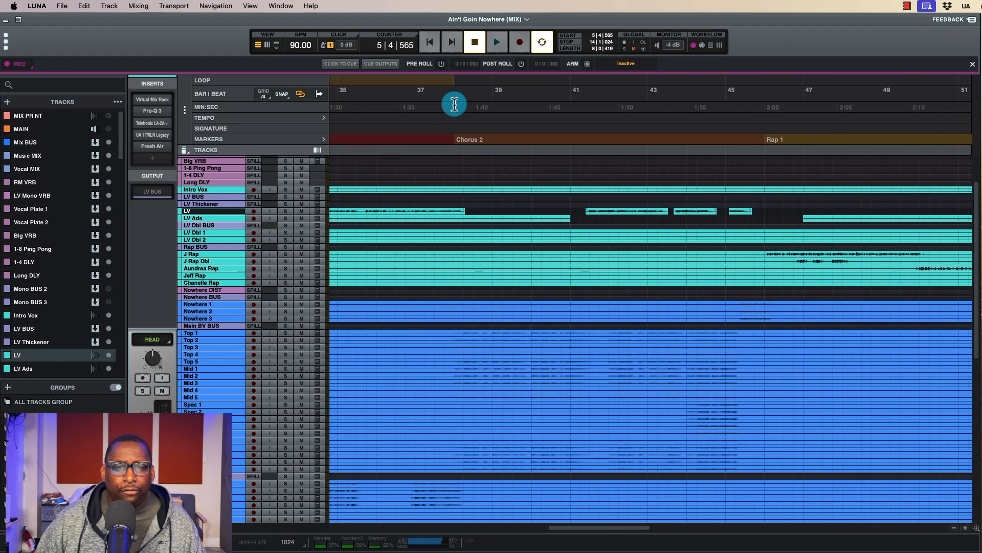
{"action": "scroll", "coordinate": [454, 104], "scroll_direction": "left", "scroll_amount": 15}
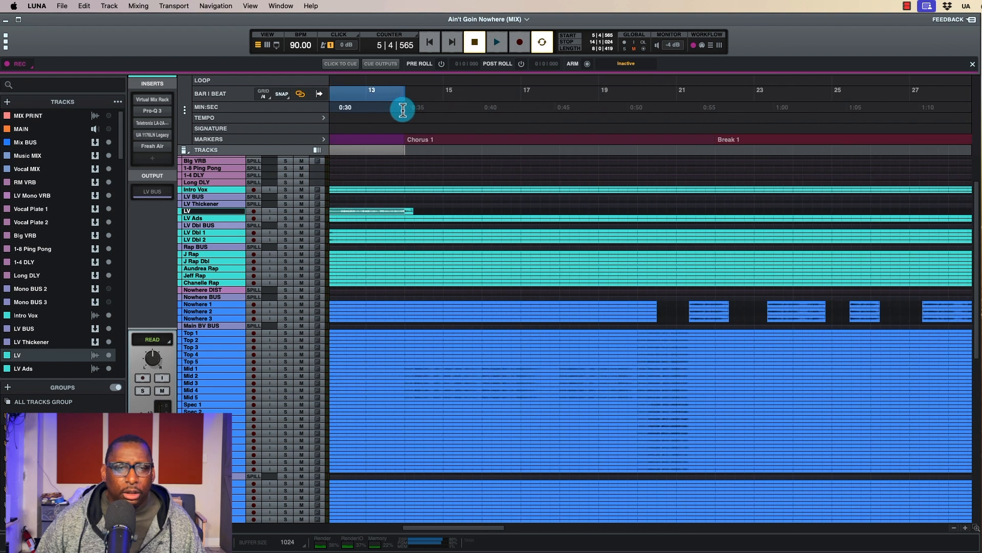
{"action": "left_click_drag", "start_coordinate": [405, 117], "coordinate": [715, 119]}
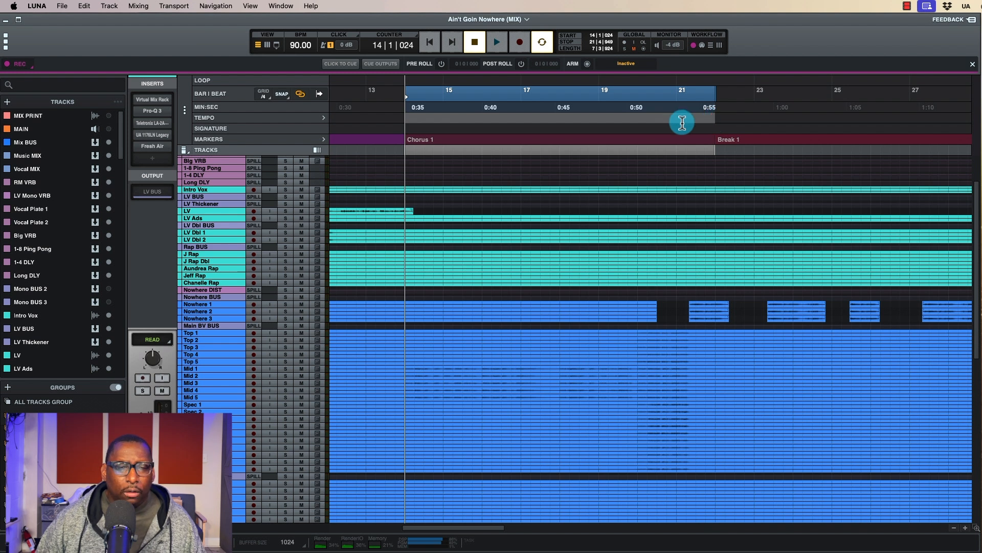
{"action": "scroll", "coordinate": [618, 128], "scroll_direction": "right", "scroll_amount": 8}
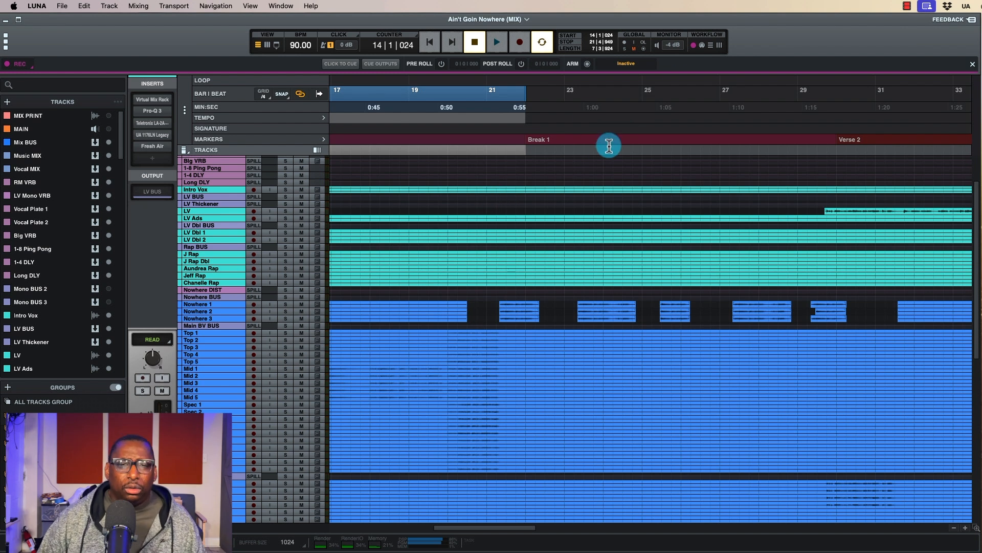
{"action": "scroll", "coordinate": [538, 149], "scroll_direction": "left", "scroll_amount": 10}
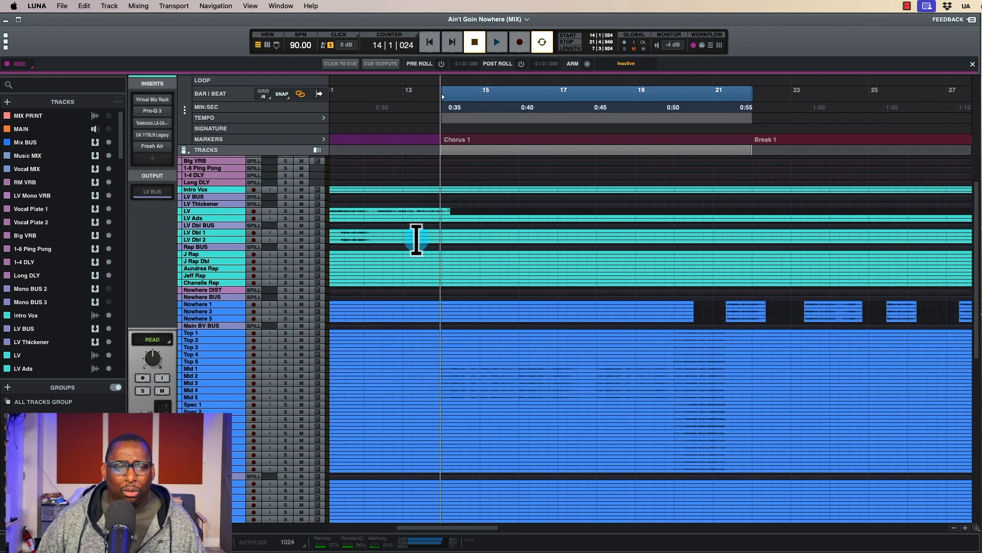
{"action": "scroll", "coordinate": [457, 220], "scroll_direction": "right", "scroll_amount": 2}
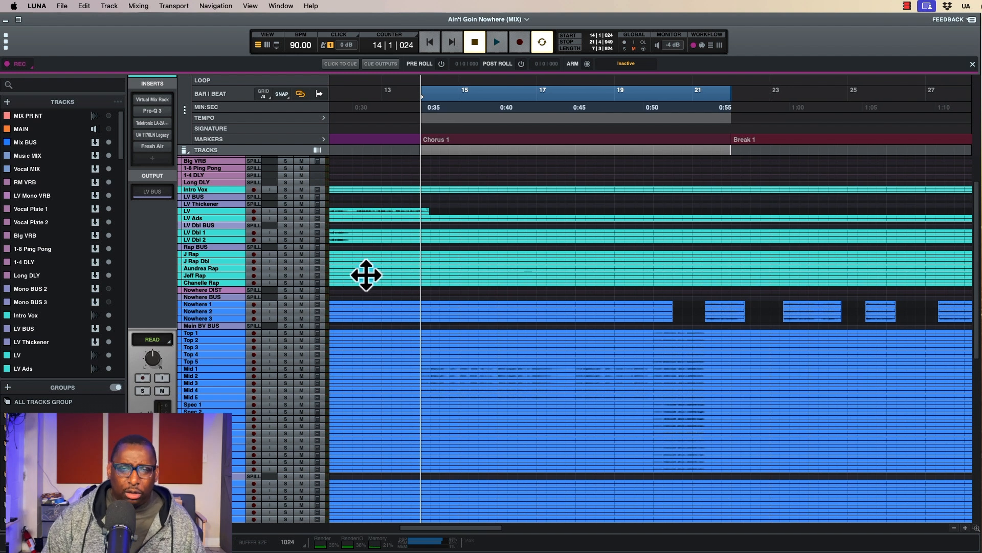
Play Chorus 1 in the mixer, look over the channels up to the Nowhere and Main BV buses, and stop playback.
{"action": "key", "text": "super+equal"}
{"action": "key", "text": "space"}
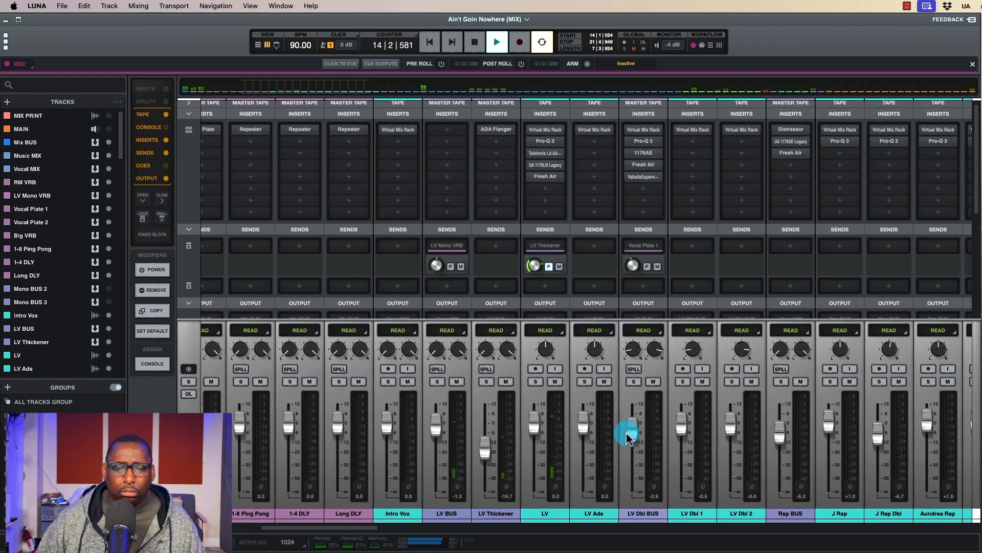
{"action": "scroll", "coordinate": [628, 435], "scroll_direction": "left", "scroll_amount": 10}
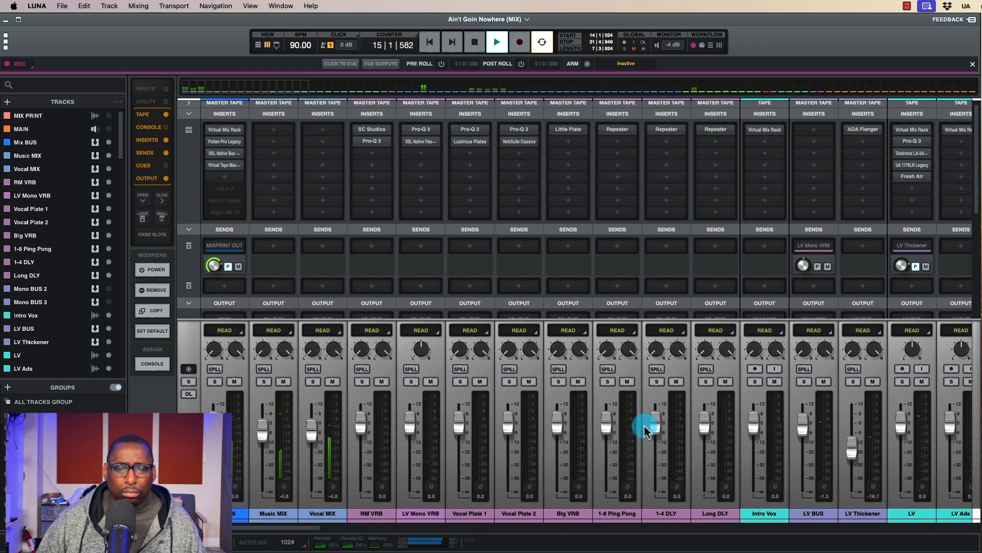
{"action": "scroll", "coordinate": [646, 430], "scroll_direction": "right", "scroll_amount": 15}
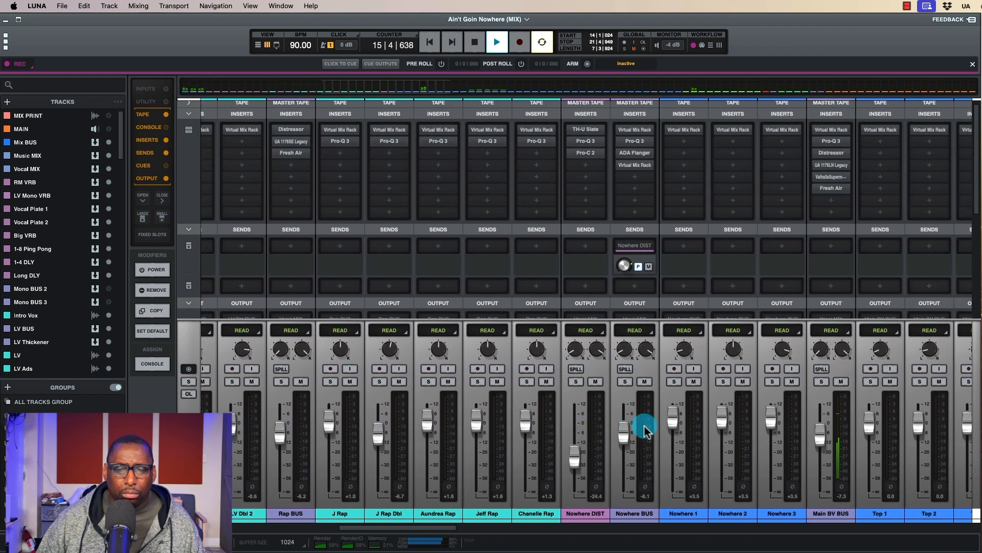
{"action": "key", "text": "space"}
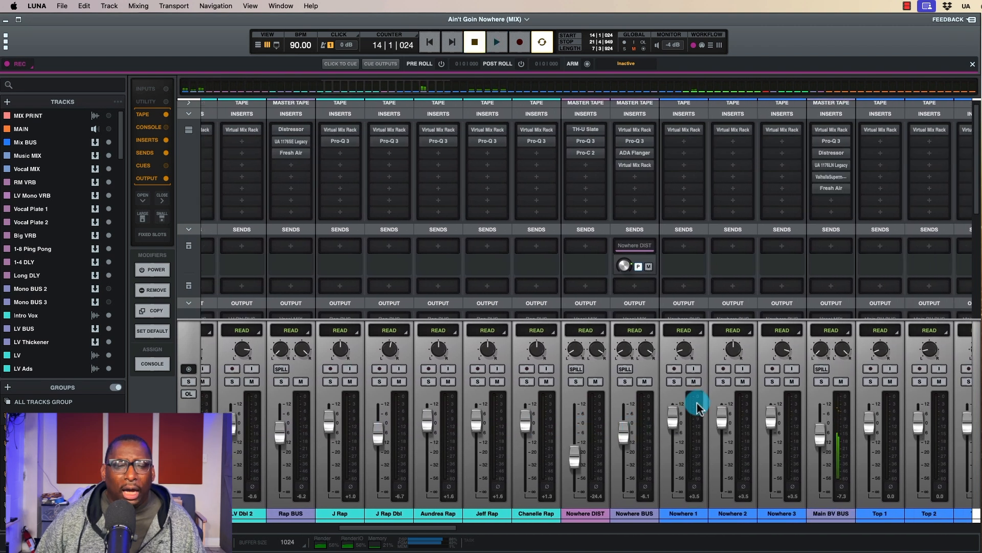
Hide the LV Dbl 1, LV Dbl 2, LV Thickener, LV and LV Ads tracks from the mixer, keeping their buses visible.
{"action": "scroll", "coordinate": [56, 271], "scroll_direction": "down", "scroll_amount": 1}
{"action": "scroll", "coordinate": [61, 268], "scroll_direction": "down", "scroll_amount": 5}
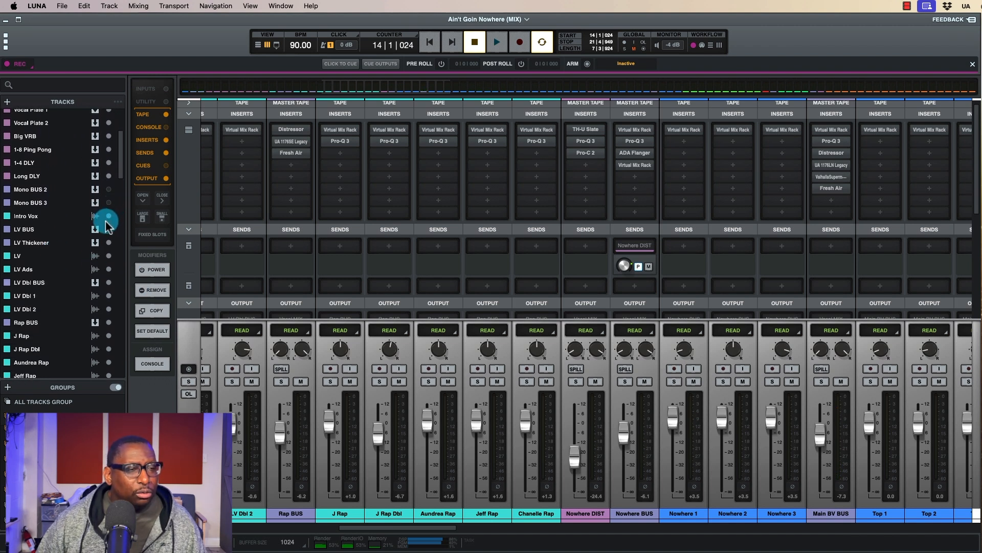
{"action": "left_click", "coordinate": [108, 296]}
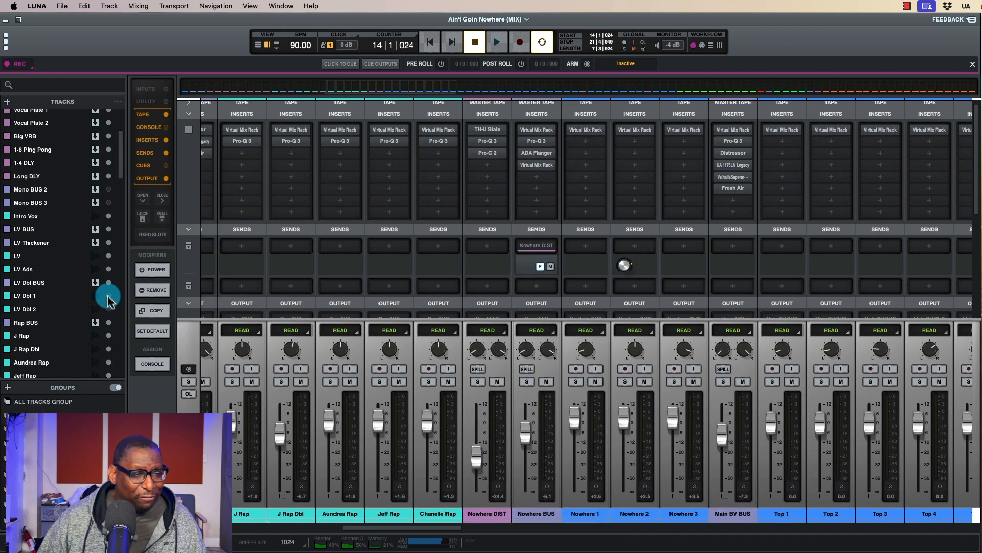
{"action": "left_click", "coordinate": [109, 256]}
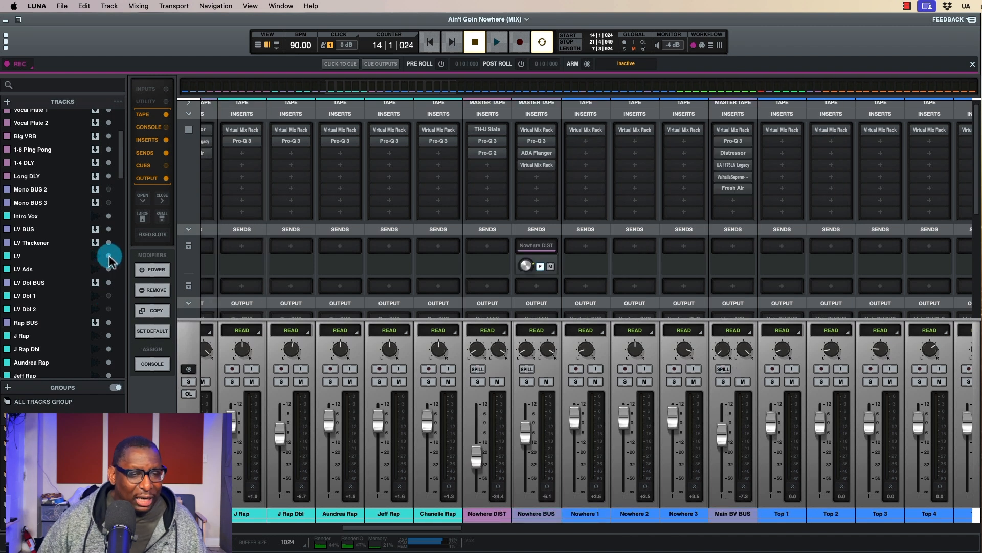
{"action": "left_click", "coordinate": [109, 245]}
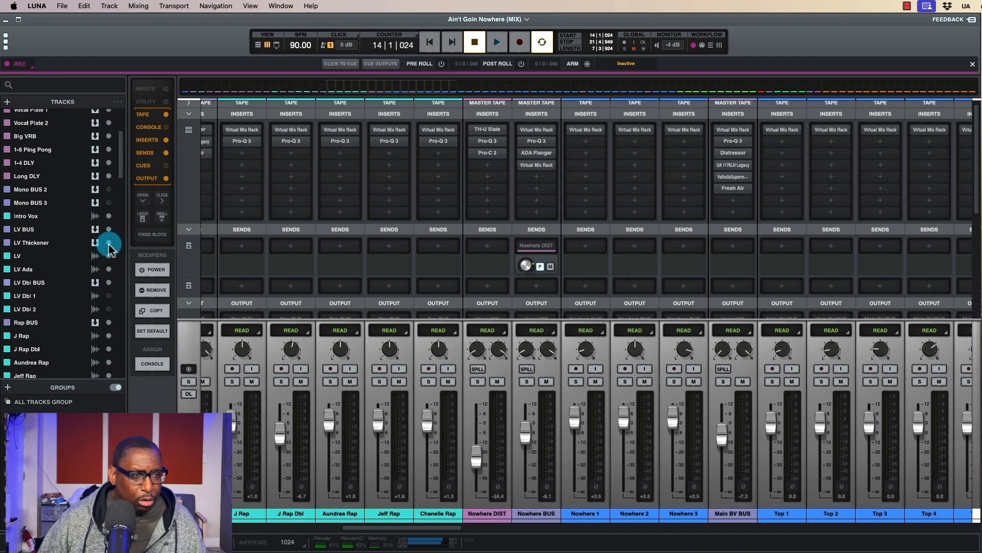
{"action": "left_click", "coordinate": [109, 243]}
{"action": "left_click", "coordinate": [109, 256]}
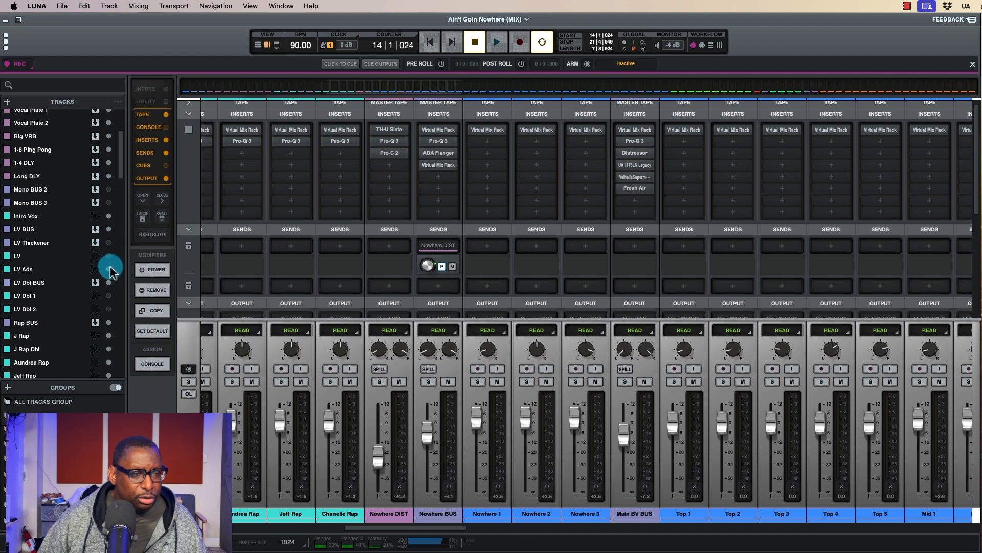
{"action": "left_click", "coordinate": [109, 270]}
Hide the five individual rap vocal tracks below the Rap BUS, leaving the bus itself in view.
{"action": "scroll", "coordinate": [107, 299], "scroll_direction": "down", "scroll_amount": 5}
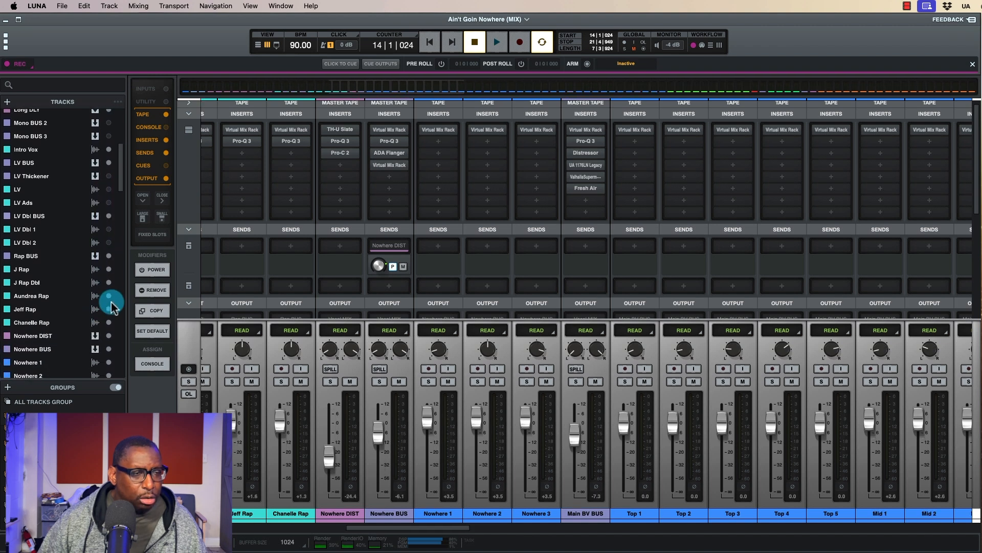
{"action": "left_click", "coordinate": [109, 266]}
{"action": "left_click", "coordinate": [108, 278]}
{"action": "left_click", "coordinate": [109, 291]}
{"action": "left_click", "coordinate": [108, 305]}
{"action": "left_click", "coordinate": [108, 317]}
Hide the Nowhere 1, Nowhere 2 and Nowhere 3 tracks, restoring their original order after the accidental reordering.
{"action": "scroll", "coordinate": [86, 309], "scroll_direction": "down", "scroll_amount": 1}
{"action": "scroll", "coordinate": [87, 307], "scroll_direction": "down", "scroll_amount": 7}
{"action": "left_click", "coordinate": [109, 247]}
{"action": "left_click_drag", "start_coordinate": [111, 256], "coordinate": [112, 271]}
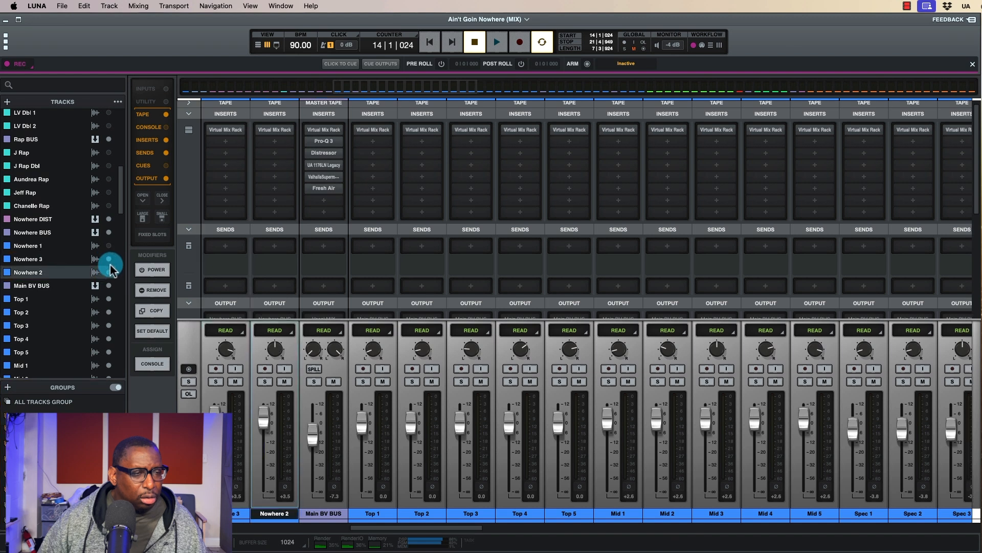
{"action": "left_click_drag", "start_coordinate": [44, 272], "coordinate": [43, 256]}
{"action": "left_click", "coordinate": [109, 259]}
{"action": "left_click", "coordinate": [109, 272]}
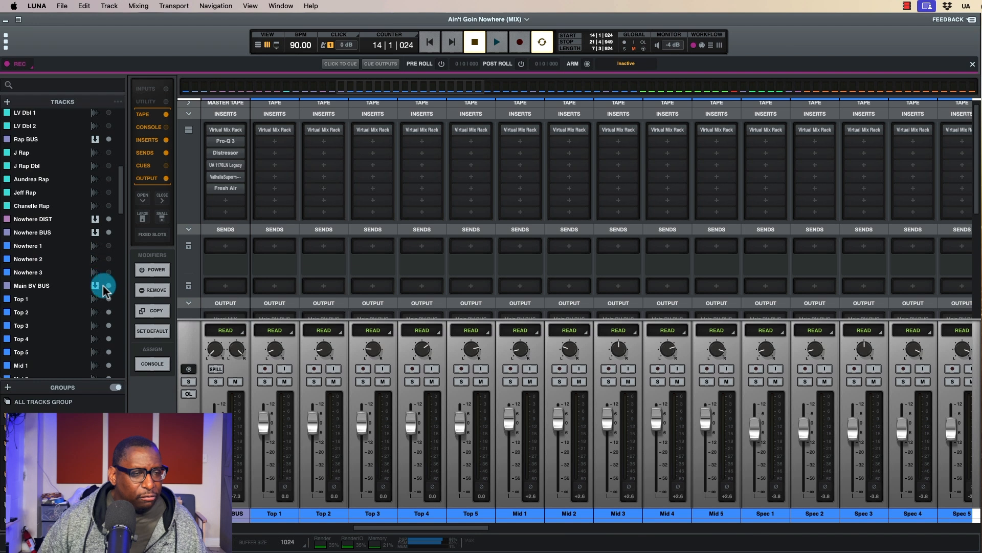
Hide the individual Top, Mid, Spec and Bot backing vocal tracks below the Main BV BUS.
{"action": "left_click", "coordinate": [109, 300]}
{"action": "scroll", "coordinate": [108, 300], "scroll_direction": "down", "scroll_amount": 10}
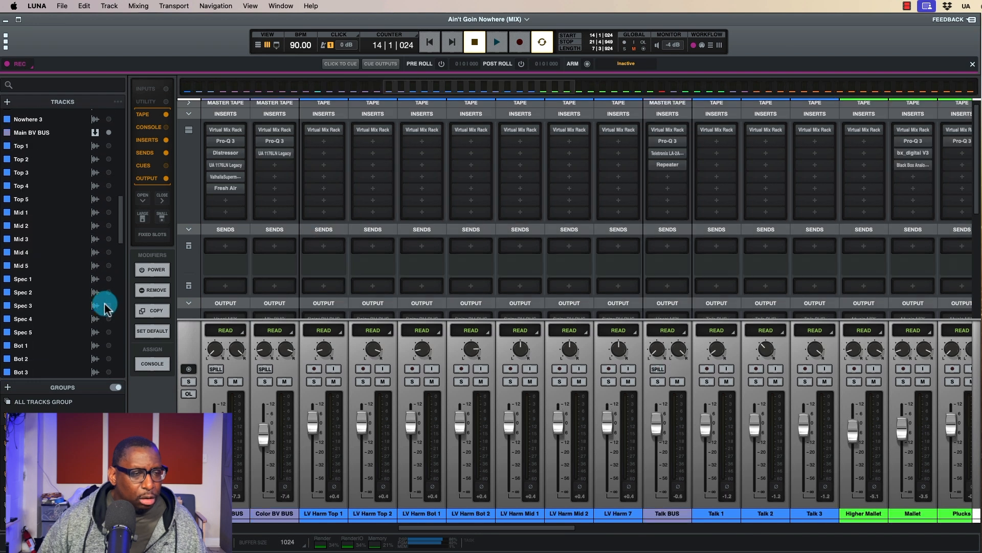
Hide the individual LV Harm tracks and Talk 1, Talk 2 and Talk 3 from the mixer, keeping the Color BV and Talk buses.
{"action": "left_click", "coordinate": [108, 292]}
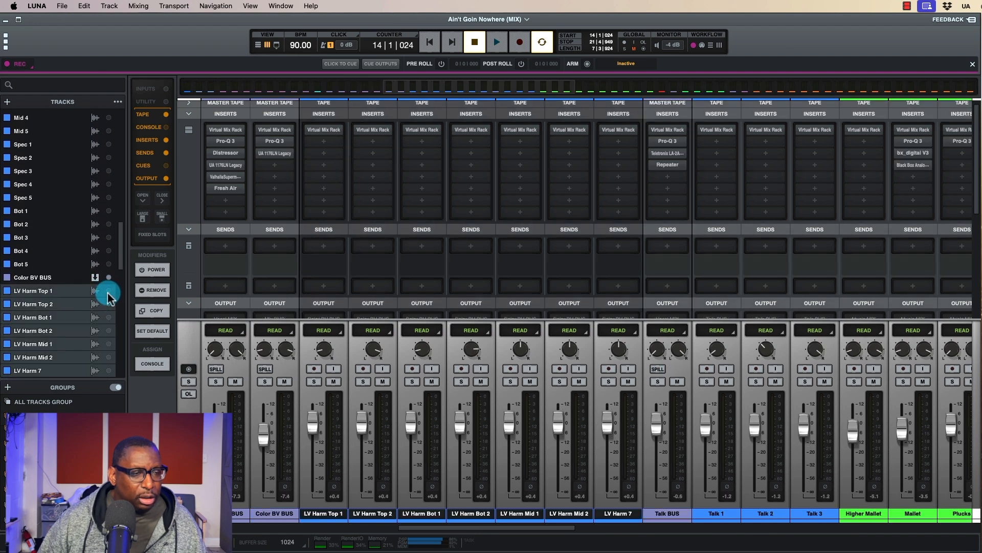
{"action": "scroll", "coordinate": [105, 300], "scroll_direction": "down", "scroll_amount": 10}
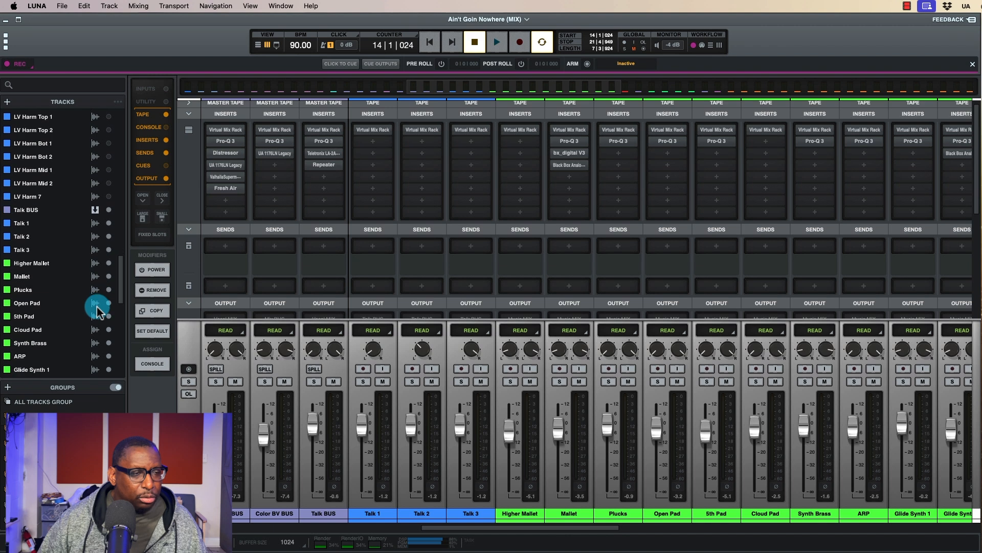
{"action": "left_click", "coordinate": [109, 223]}
{"action": "left_click", "coordinate": [108, 236]}
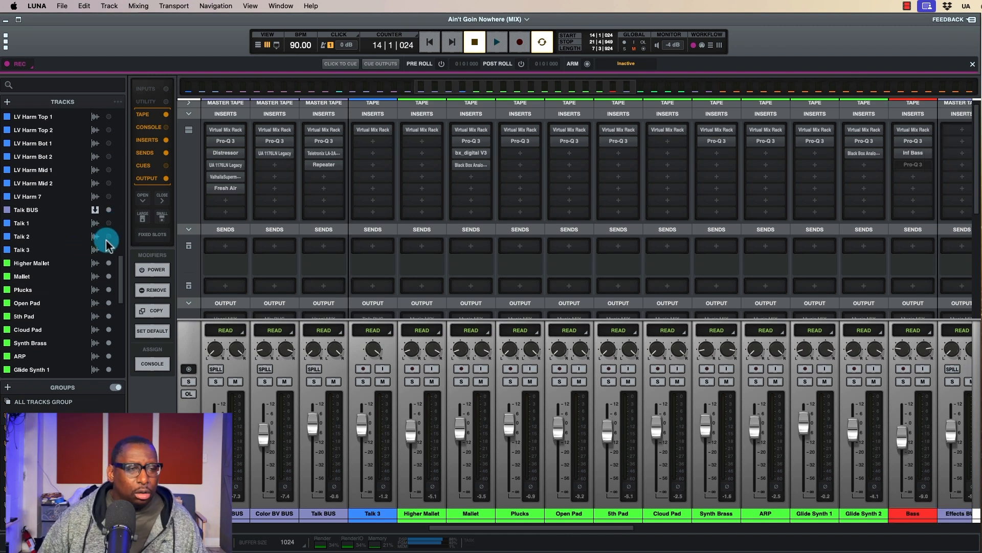
{"action": "left_click", "coordinate": [108, 250]}
Add a send from the Main BV BUS to Vocal Plate 1 and bring up its level during chorus playback.
{"action": "scroll", "coordinate": [634, 440], "scroll_direction": "left", "scroll_amount": 8}
{"action": "scroll", "coordinate": [633, 439], "scroll_direction": "left", "scroll_amount": 5}
{"action": "scroll", "coordinate": [629, 439], "scroll_direction": "right", "scroll_amount": 4}
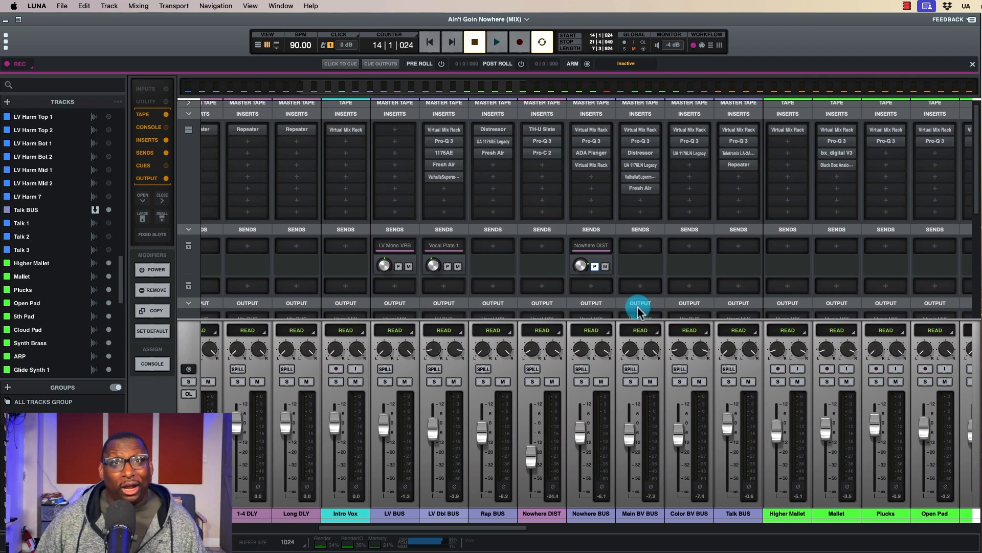
{"action": "key", "text": "space"}
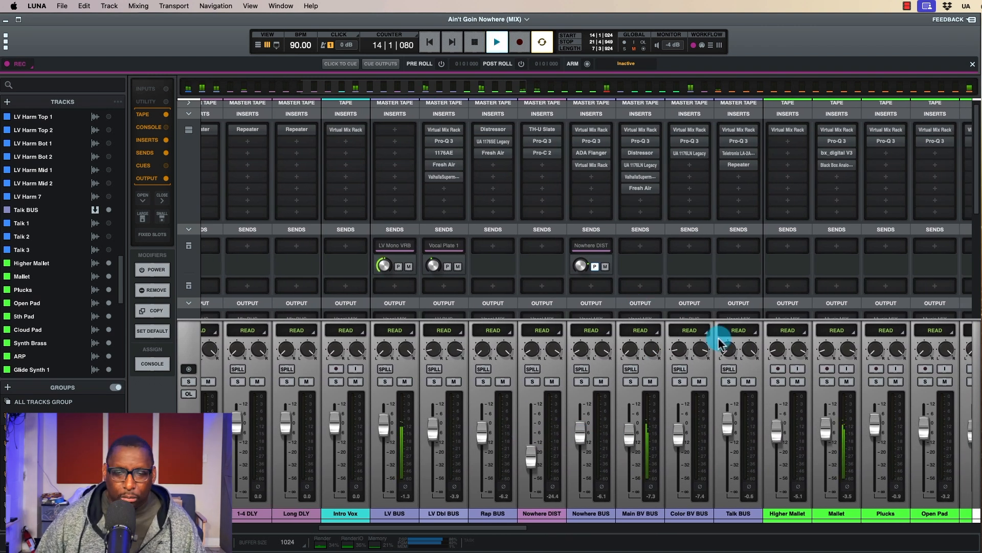
{"action": "left_click", "coordinate": [641, 247]}
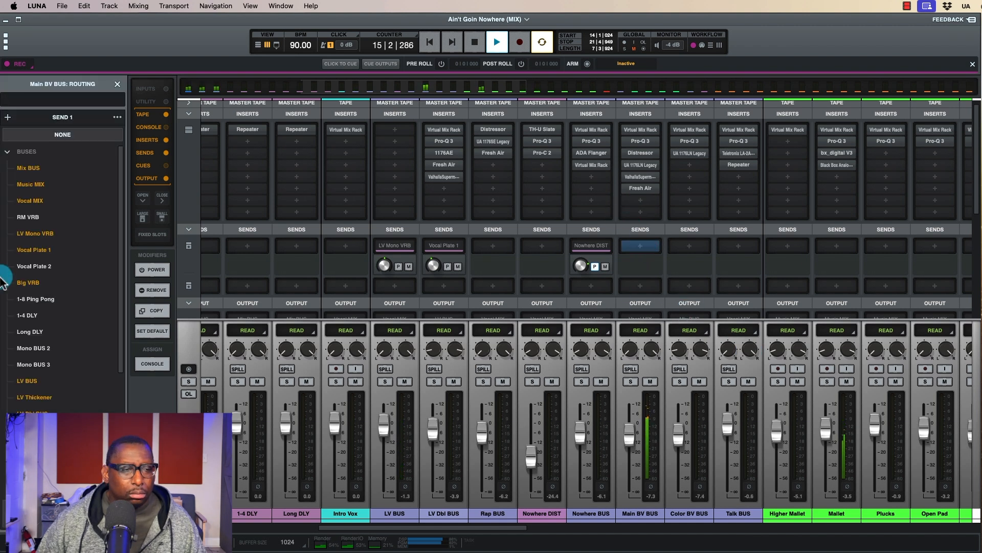
{"action": "left_click", "coordinate": [54, 250]}
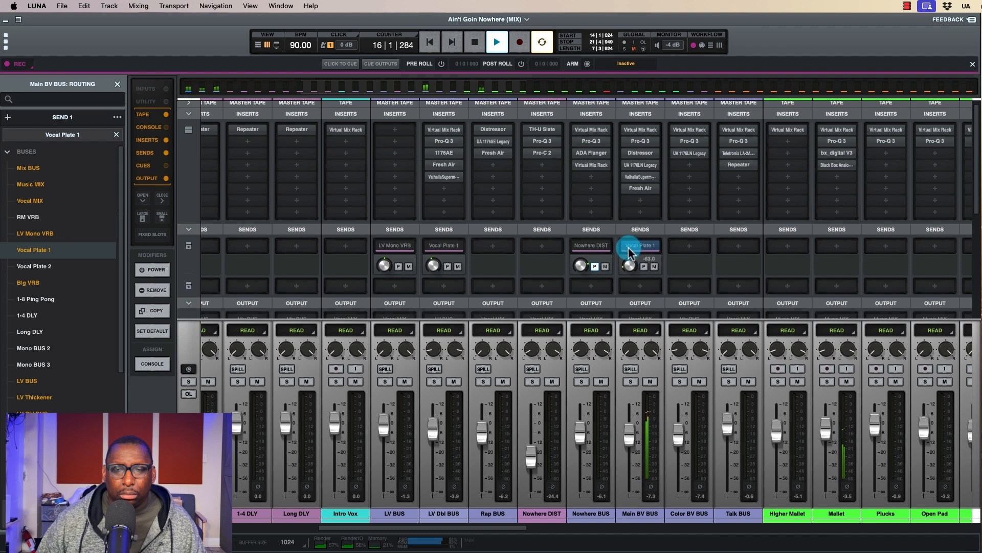
{"action": "left_click_drag", "start_coordinate": [631, 221], "coordinate": [635, 212]}
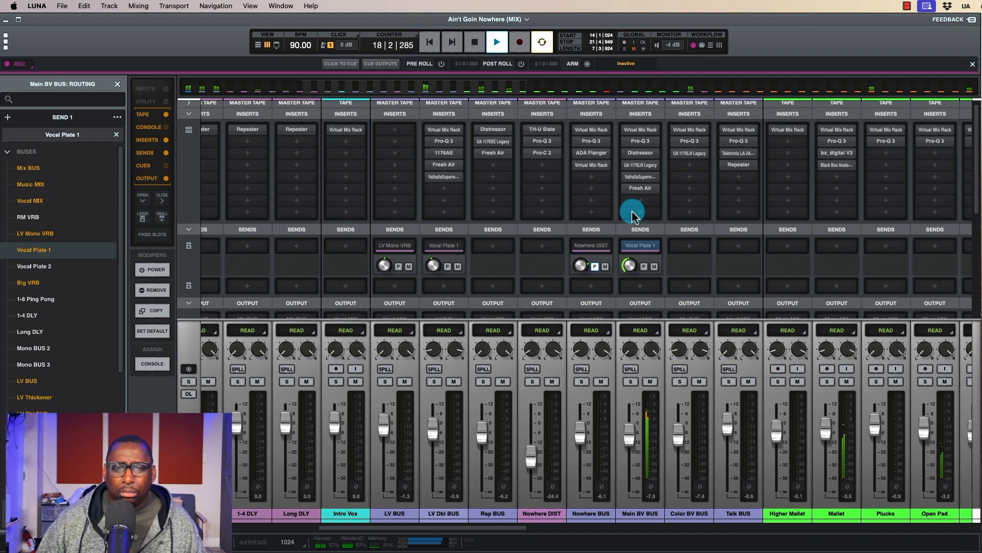
{"action": "left_click_drag", "start_coordinate": [632, 264], "coordinate": [633, 258]}
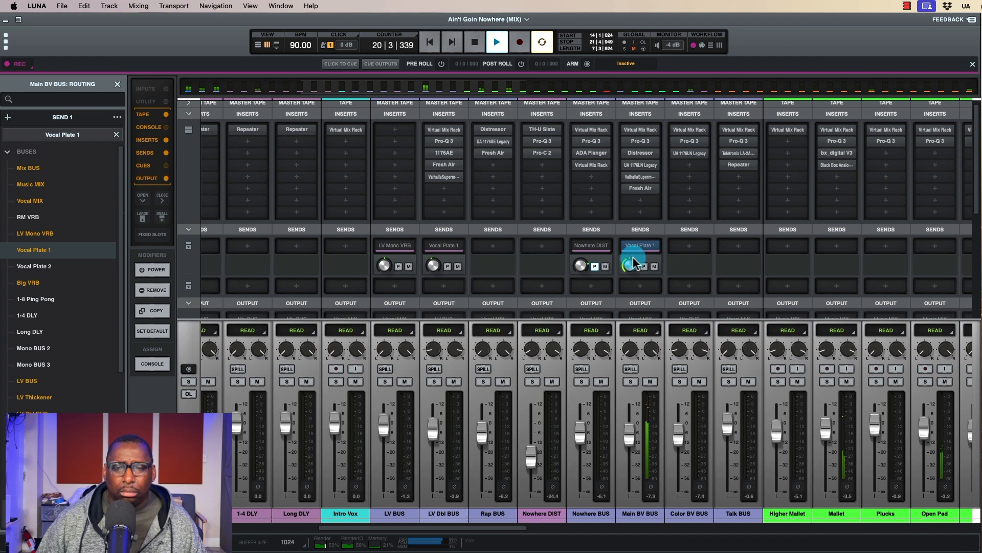
{"action": "key", "text": "space"}
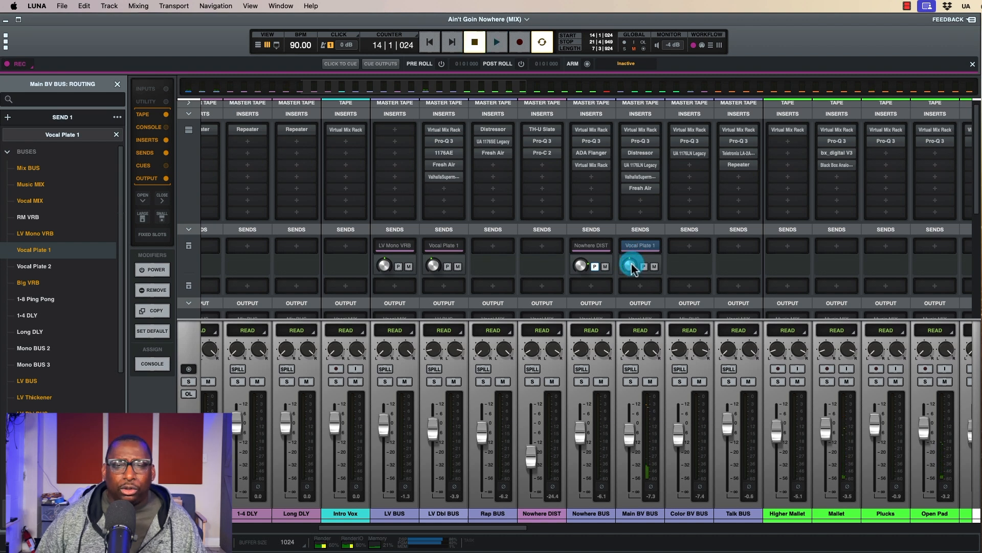
Review the Lustrous Plates settings on the Vocal Plate 1 bus, and play the chorus to hear the reverb on the backing vocals.
{"action": "scroll", "coordinate": [364, 281], "scroll_direction": "left", "scroll_amount": 7}
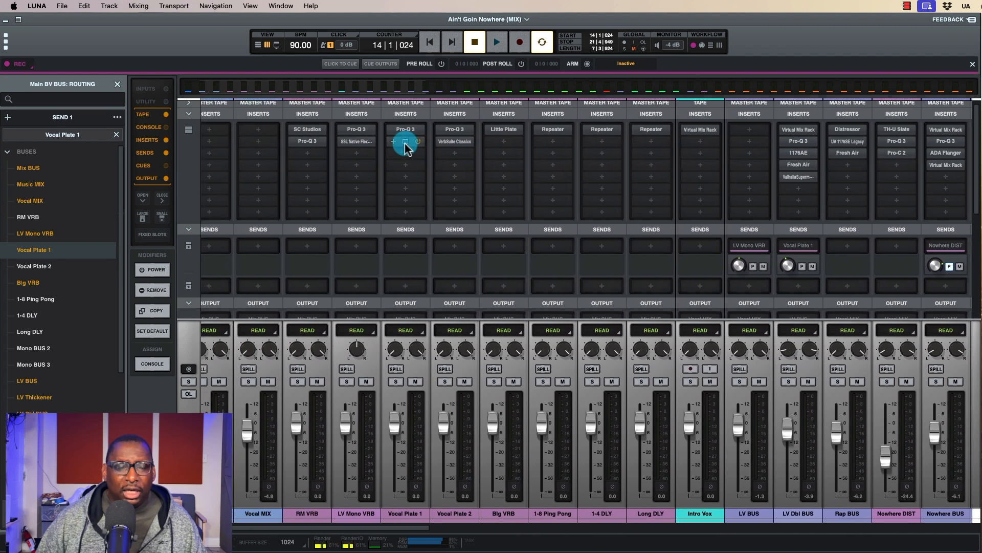
{"action": "left_click", "coordinate": [405, 142]}
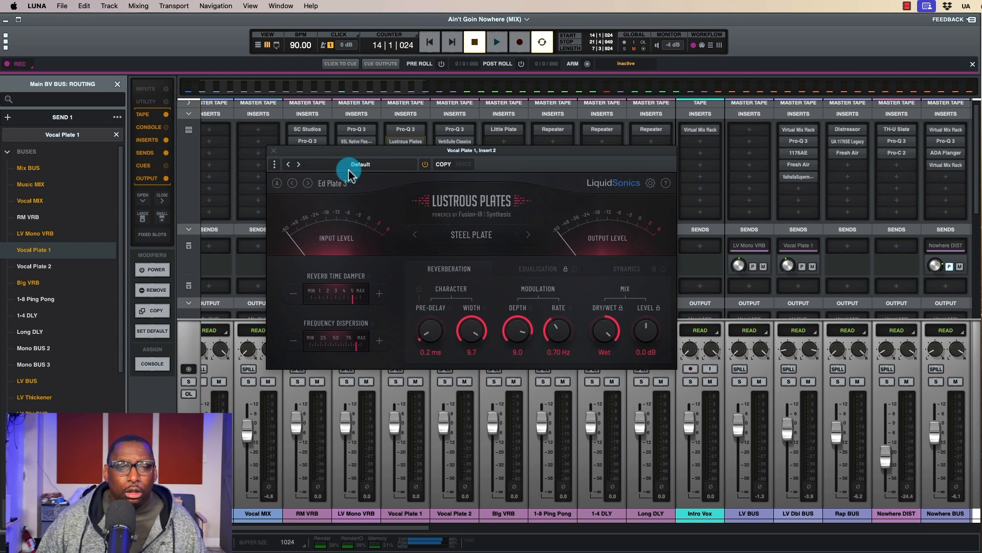
{"action": "left_click", "coordinate": [273, 153]}
{"action": "key", "text": "space"}
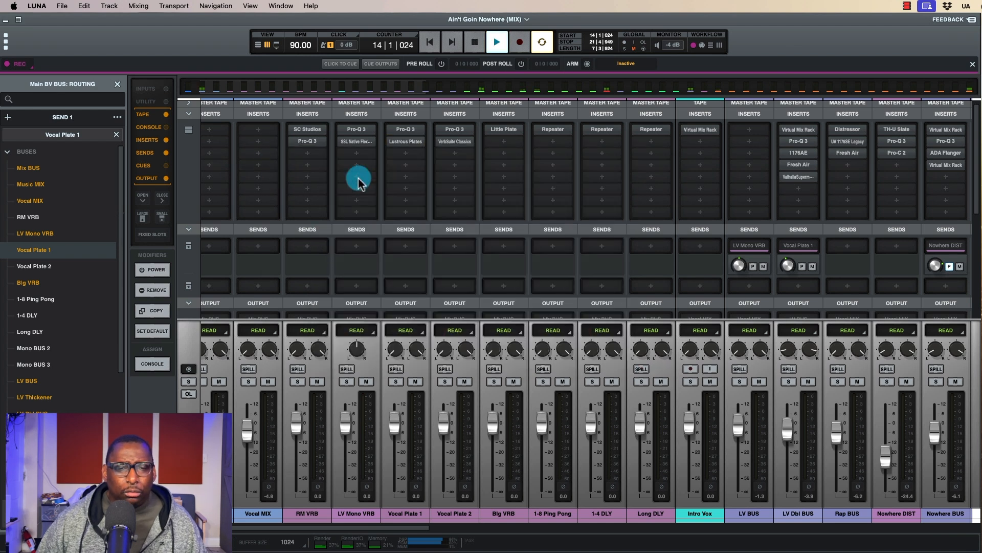
{"action": "scroll", "coordinate": [882, 337], "scroll_direction": "right", "scroll_amount": 3}
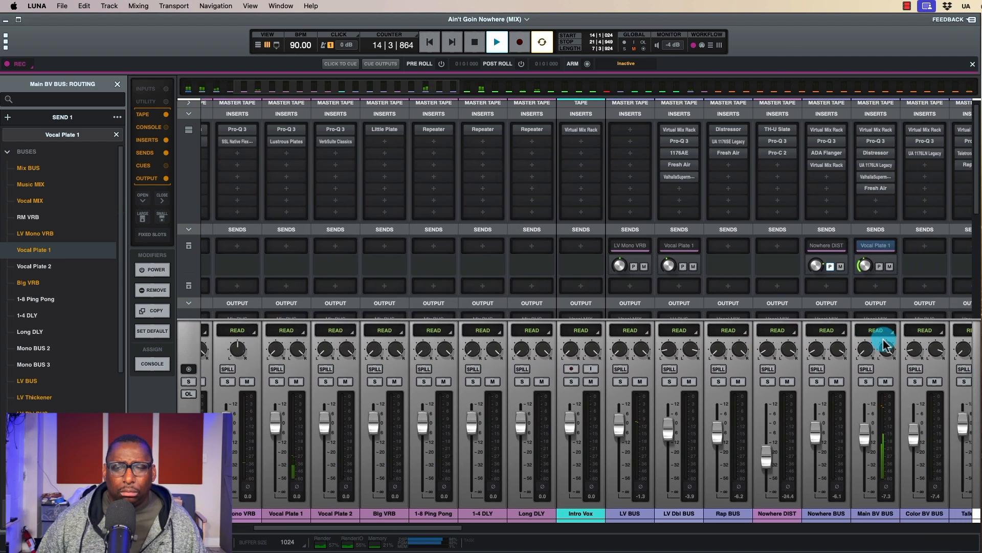
Try a second send from the Main BV BUS to the 1-8 Ping Pong delay.
{"action": "mouse_move", "coordinate": [844, 268]}
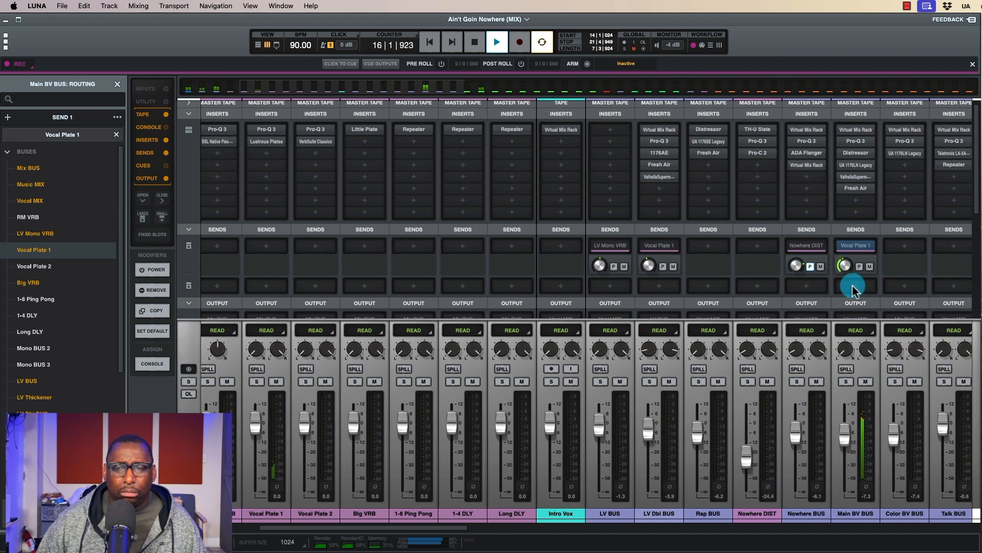
{"action": "left_click", "coordinate": [854, 284]}
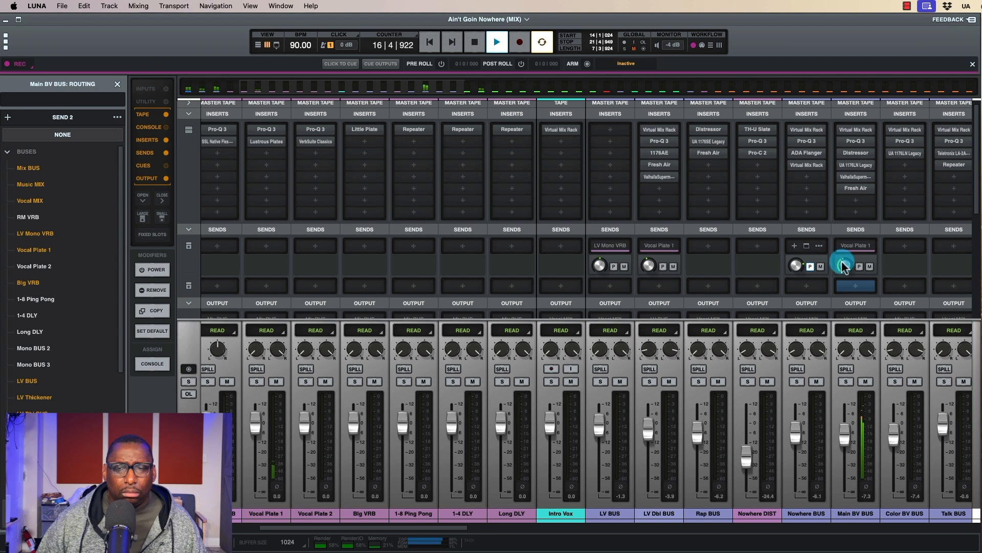
{"action": "scroll", "coordinate": [637, 285], "scroll_direction": "right", "scroll_amount": 5}
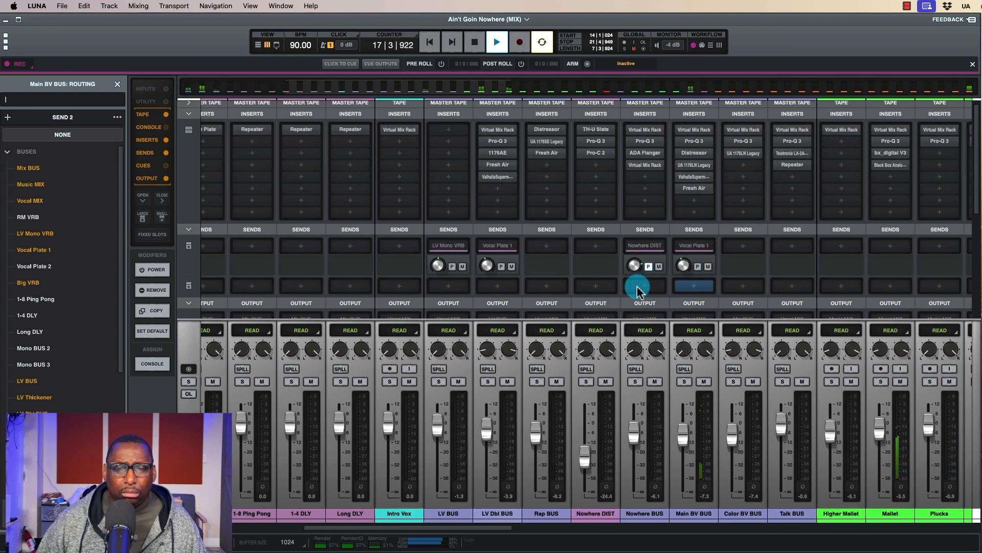
{"action": "key", "text": "space"}
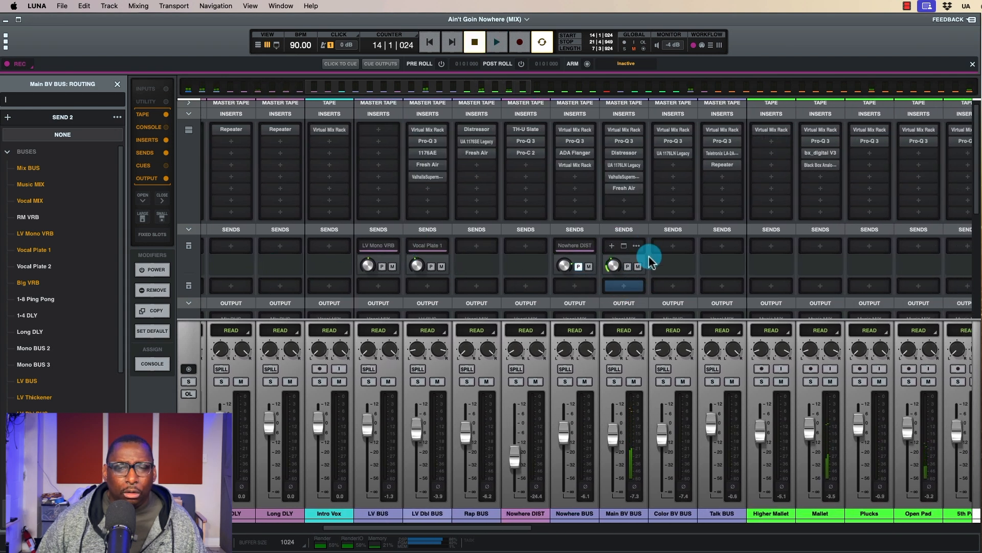
{"action": "left_click", "coordinate": [628, 286]}
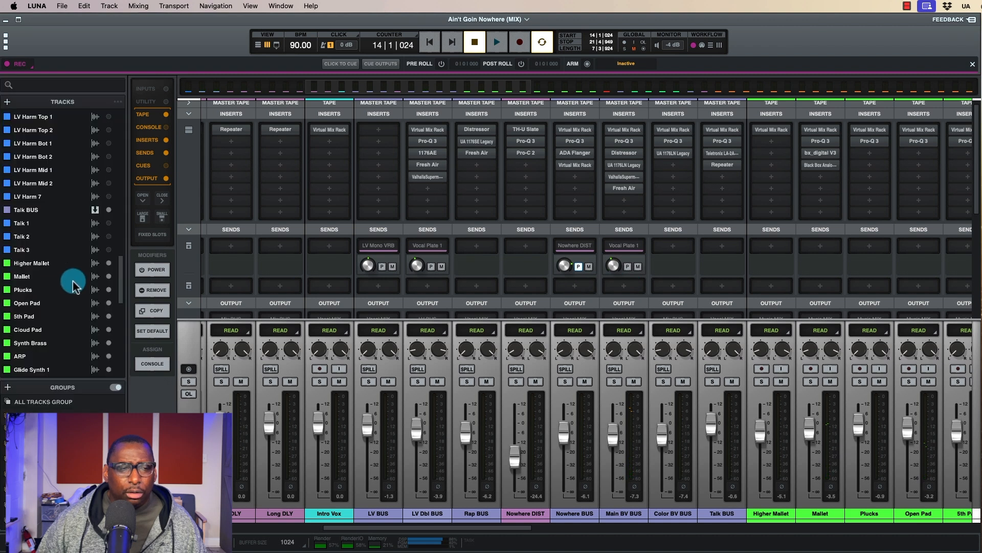
{"action": "left_click", "coordinate": [625, 287]}
{"action": "left_click", "coordinate": [46, 300]}
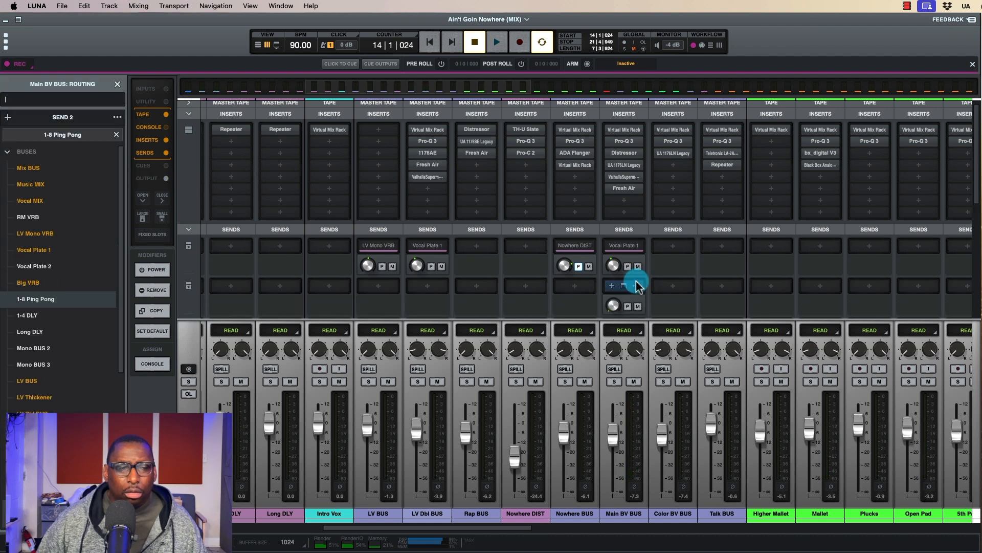
Audition the 1-8 Ping Pong send at different levels on the Main BV BUS, and remove that send.
{"action": "key", "text": "space"}
{"action": "left_click_drag", "start_coordinate": [614, 306], "coordinate": [627, 251]}
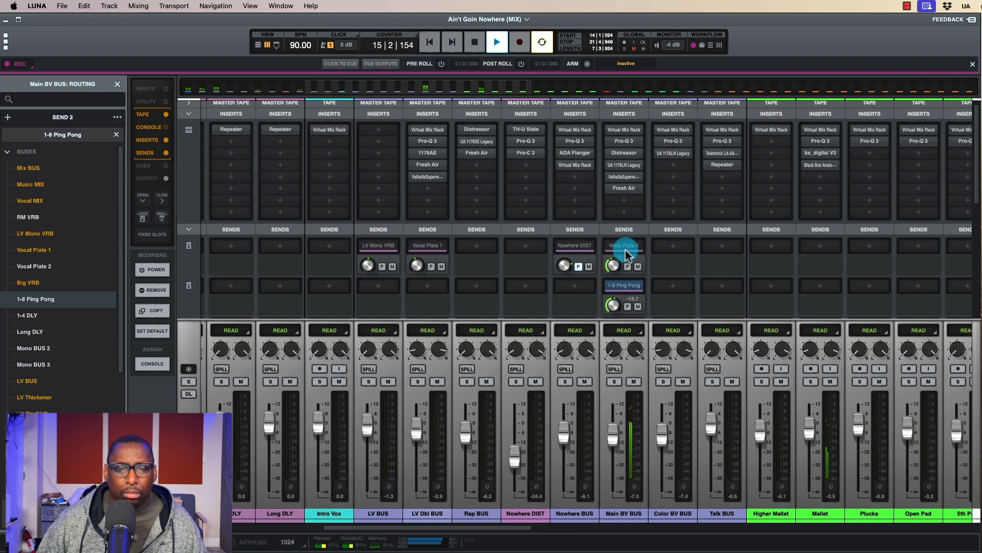
{"action": "left_click_drag", "start_coordinate": [626, 255], "coordinate": [618, 279]}
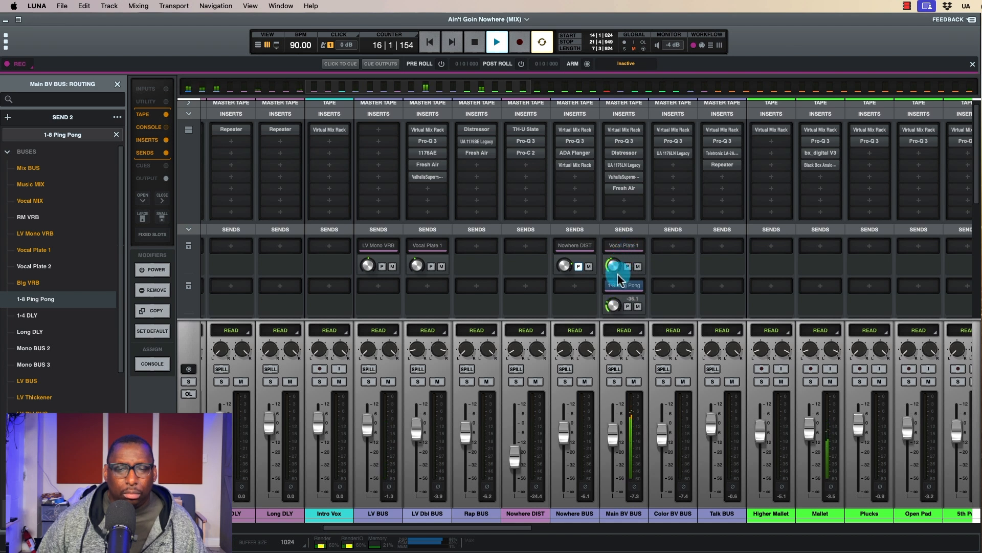
{"action": "left_click", "coordinate": [639, 306]}
{"action": "mouse_move", "coordinate": [639, 289]}
{"action": "key", "text": "space"}
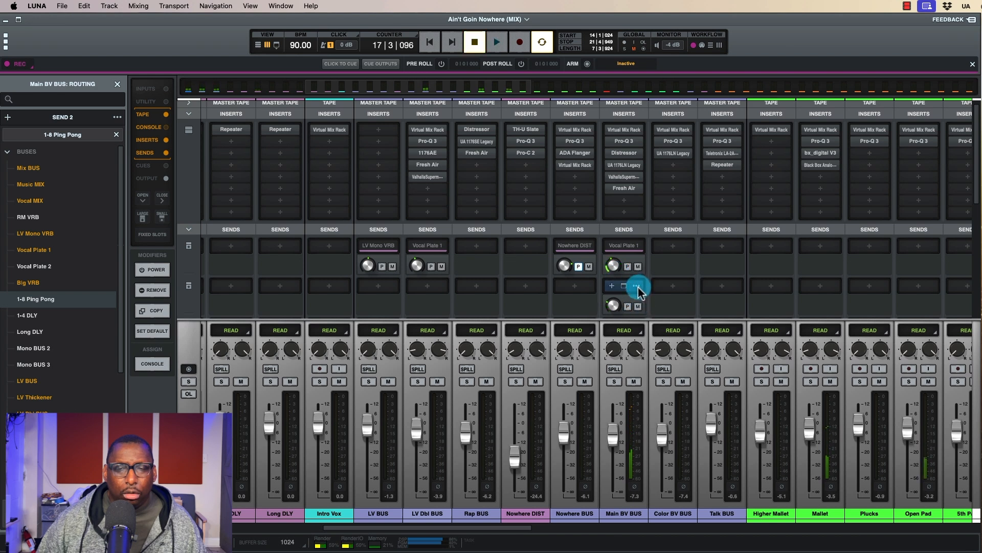
{"action": "left_click", "coordinate": [637, 286]}
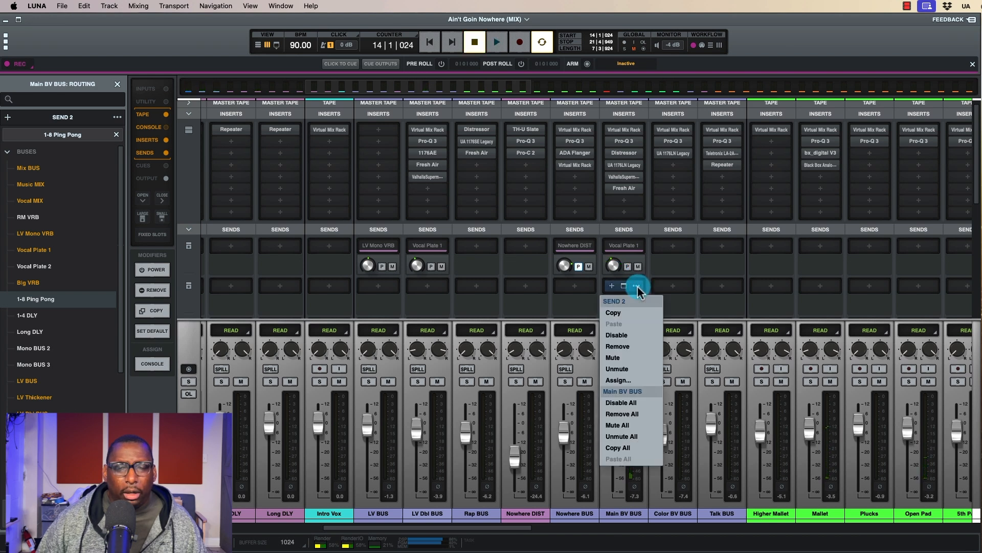
{"action": "left_click", "coordinate": [619, 347]}
Set the Lustrous Plates pre-delay on Vocal Plate 1 to 26 ms and rebalance the Main BV BUS send to about -17.4 dB during playback.
{"action": "scroll", "coordinate": [616, 296], "scroll_direction": "left", "scroll_amount": 10}
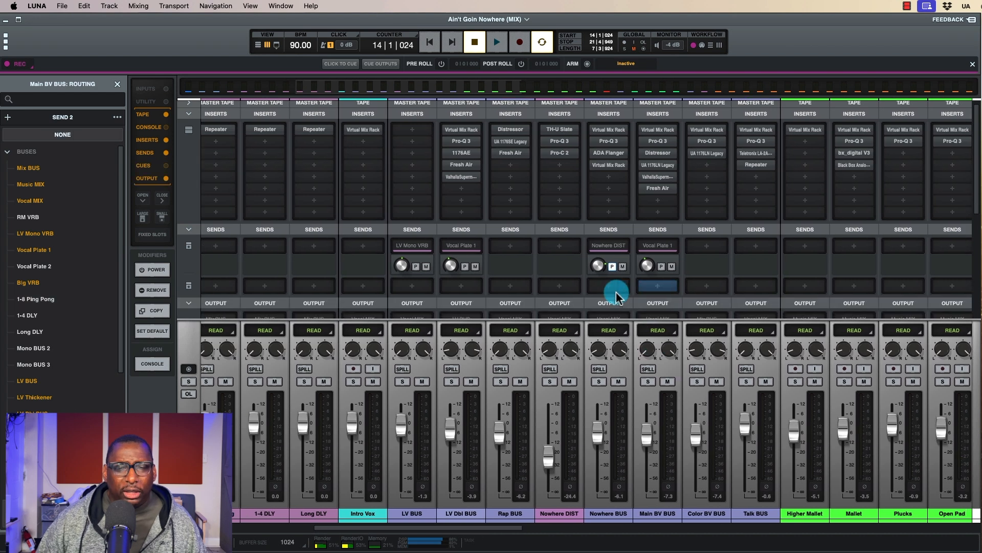
{"action": "scroll", "coordinate": [616, 293], "scroll_direction": "left", "scroll_amount": 6}
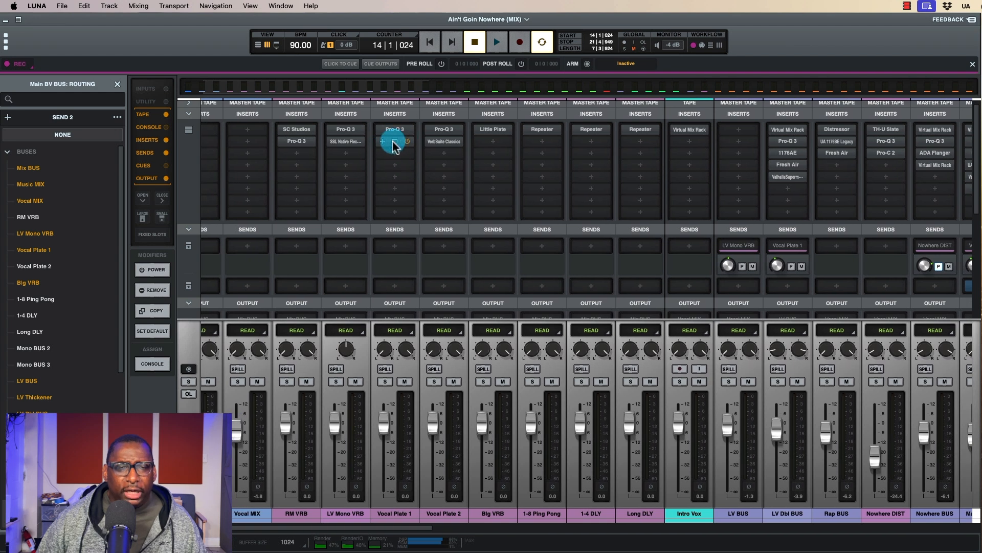
{"action": "left_click", "coordinate": [395, 141]}
{"action": "key", "text": "space"}
{"action": "left_click_drag", "start_coordinate": [430, 325], "coordinate": [428, 305]}
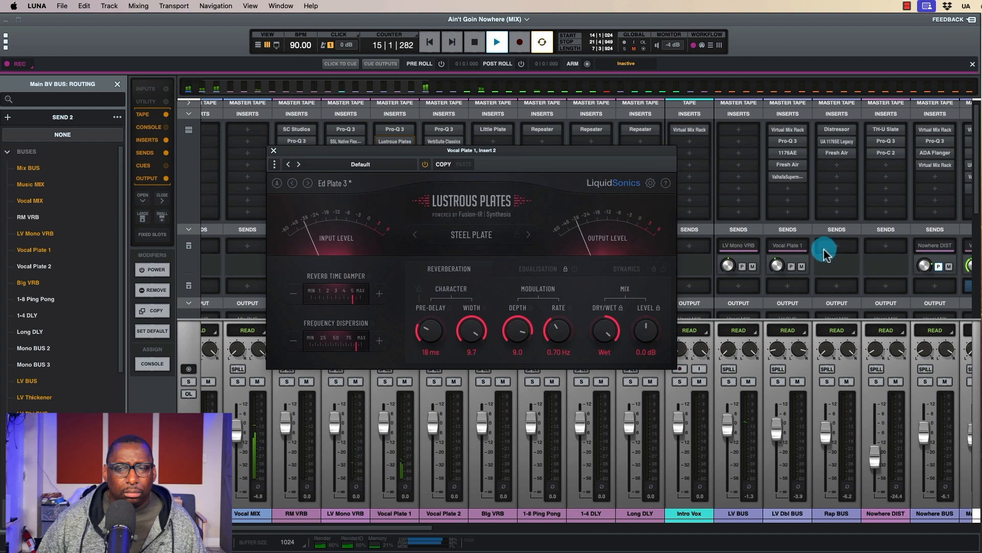
{"action": "scroll", "coordinate": [822, 255], "scroll_direction": "right", "scroll_amount": 3}
{"action": "mouse_move", "coordinate": [887, 265]}
{"action": "left_mouse_down"}
{"action": "mouse_move", "coordinate": [713, 292]}
{"action": "mouse_move", "coordinate": [892, 271]}
{"action": "left_mouse_up"}
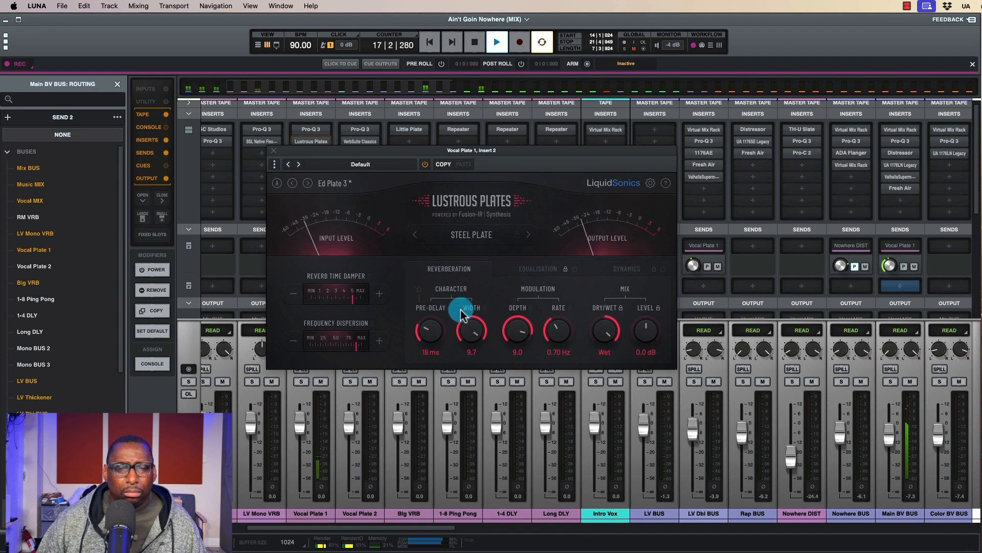
{"action": "left_click_drag", "start_coordinate": [432, 328], "coordinate": [430, 327]}
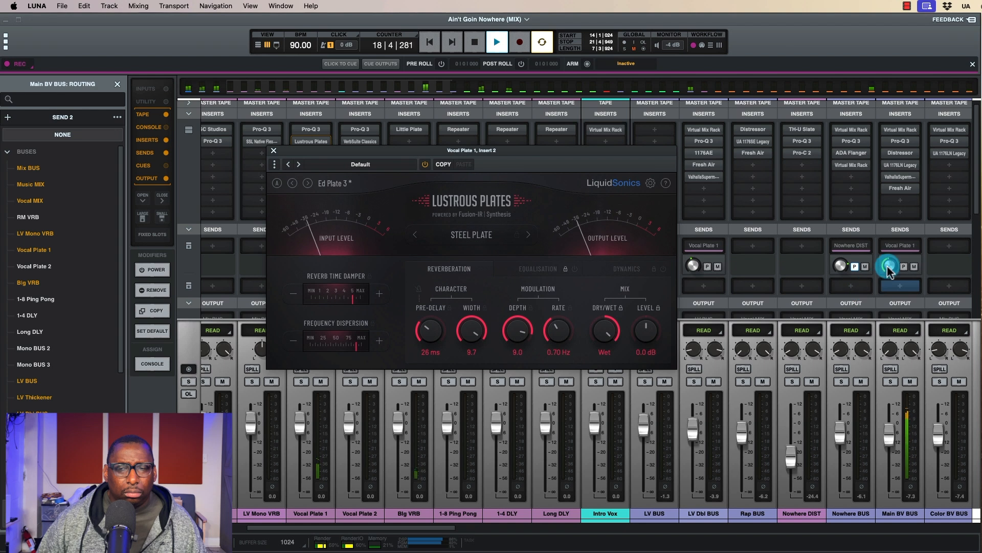
{"action": "left_click_drag", "start_coordinate": [890, 266], "coordinate": [891, 264]}
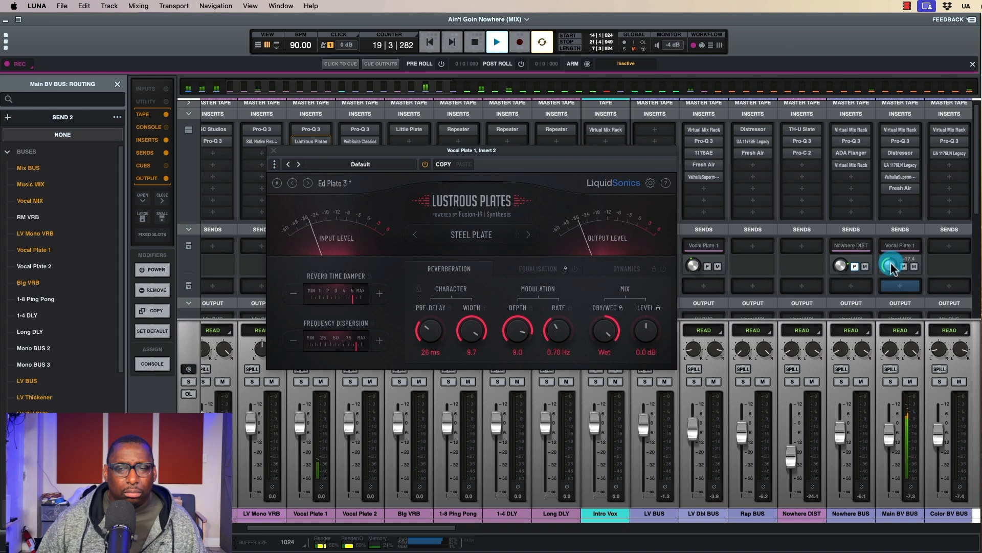
{"action": "key", "text": "space"}
{"action": "key", "text": "space"}
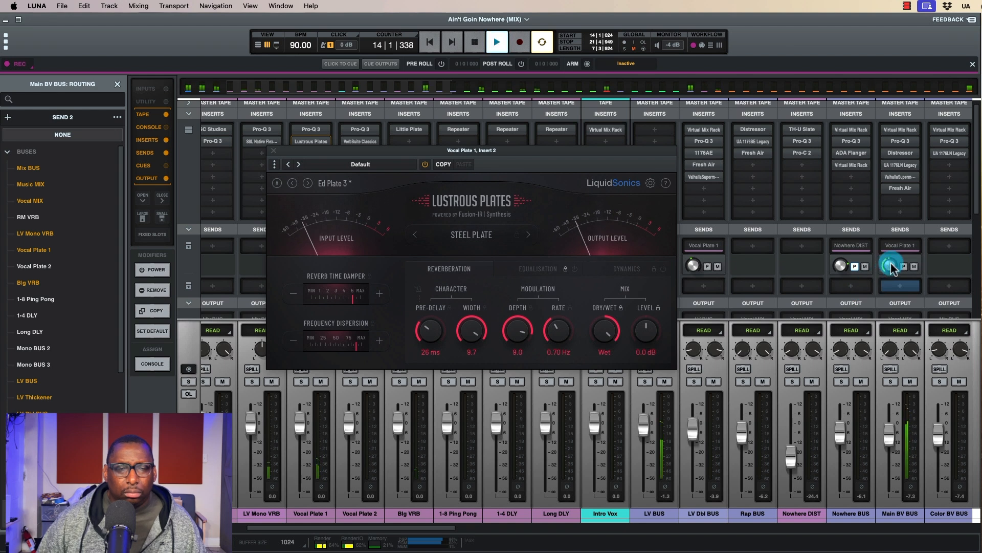
{"action": "key", "text": "space"}
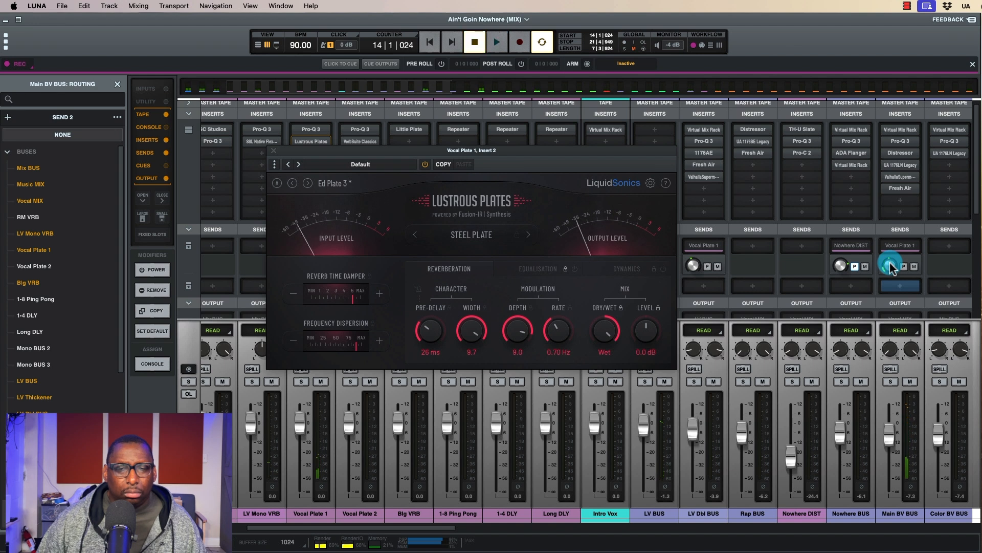
Shorten the Lustrous Plates reverb time damper to about 4 and set the Main BV BUS send to about -18.0 dB during playback.
{"action": "mouse_move", "coordinate": [328, 281]}
{"action": "left_mouse_down"}
{"action": "mouse_move", "coordinate": [351, 281]}
{"action": "mouse_move", "coordinate": [338, 308]}
{"action": "left_mouse_up"}
{"action": "key", "text": "space"}
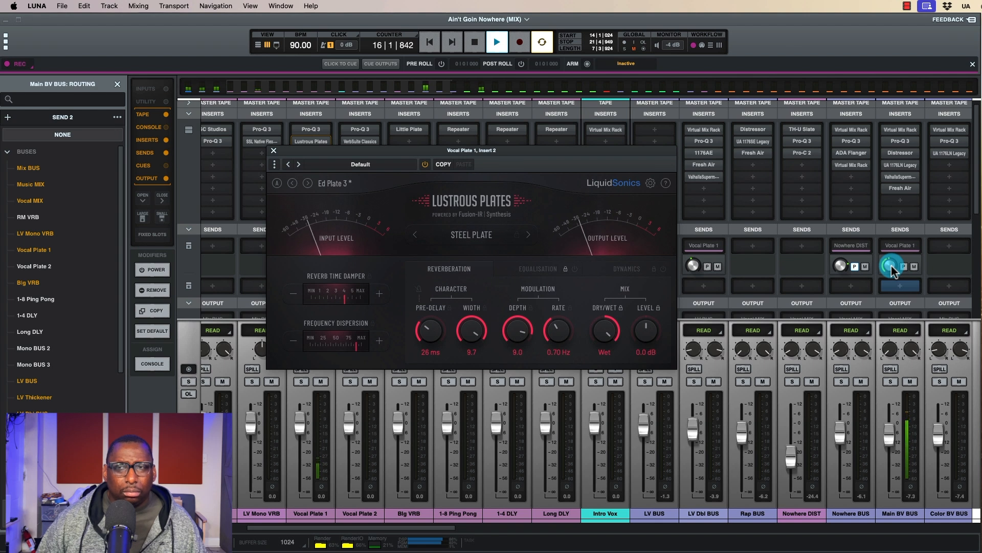
{"action": "left_click_drag", "start_coordinate": [891, 266], "coordinate": [890, 267]}
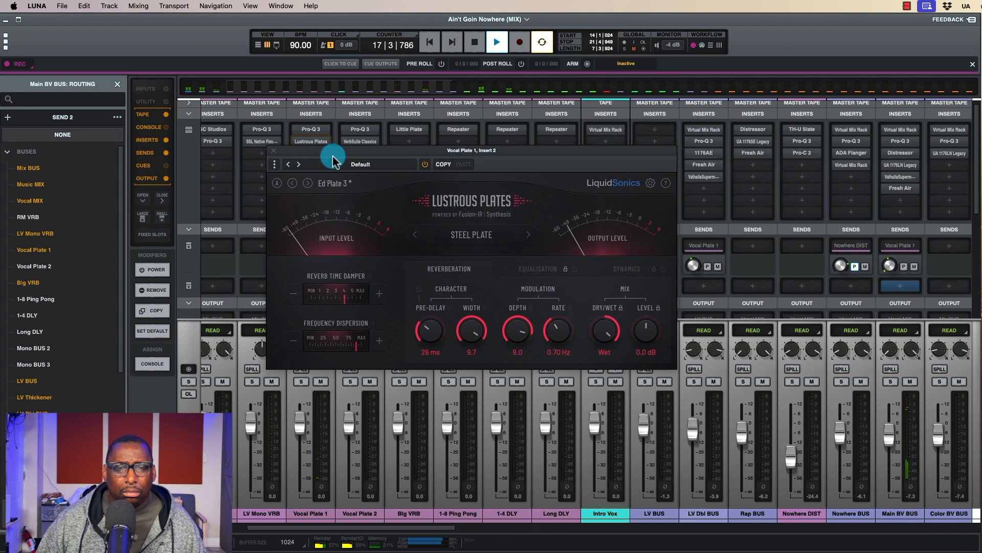
{"action": "left_click_drag", "start_coordinate": [889, 266], "coordinate": [888, 262]}
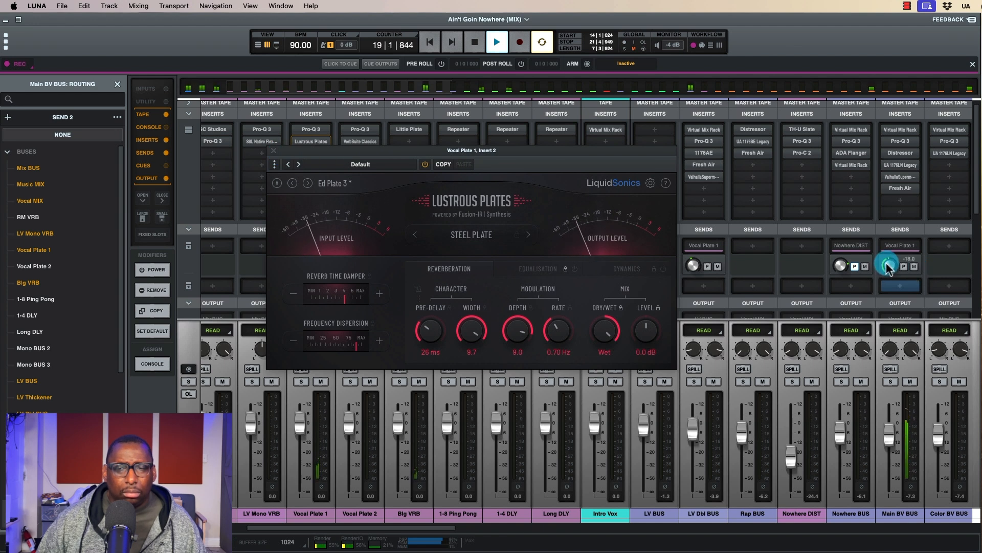
Close the Lustrous Plates window and add a second send from the Main BV BUS to the 1-4 DLY.
{"action": "key", "text": "space"}
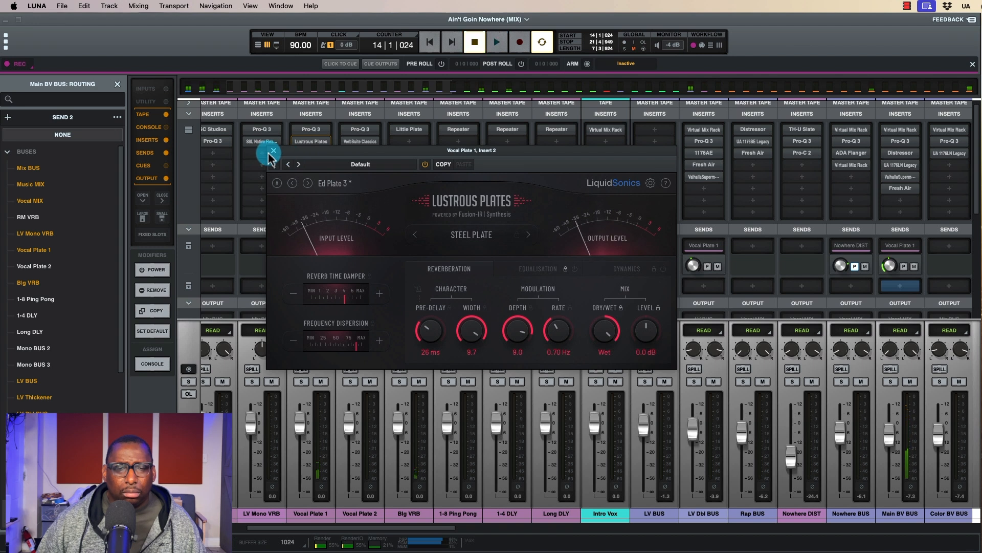
{"action": "left_click", "coordinate": [274, 151]}
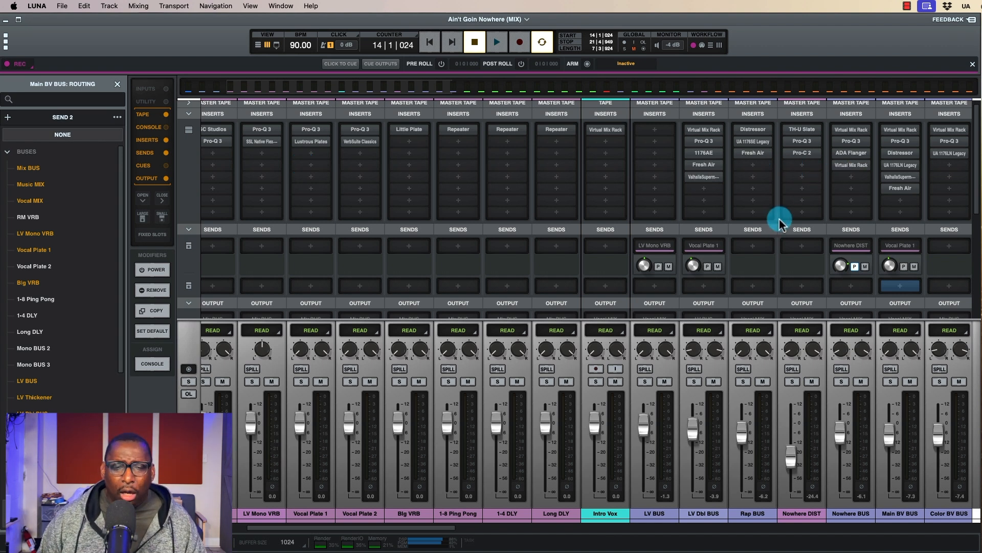
{"action": "scroll", "coordinate": [860, 225], "scroll_direction": "right", "scroll_amount": 5}
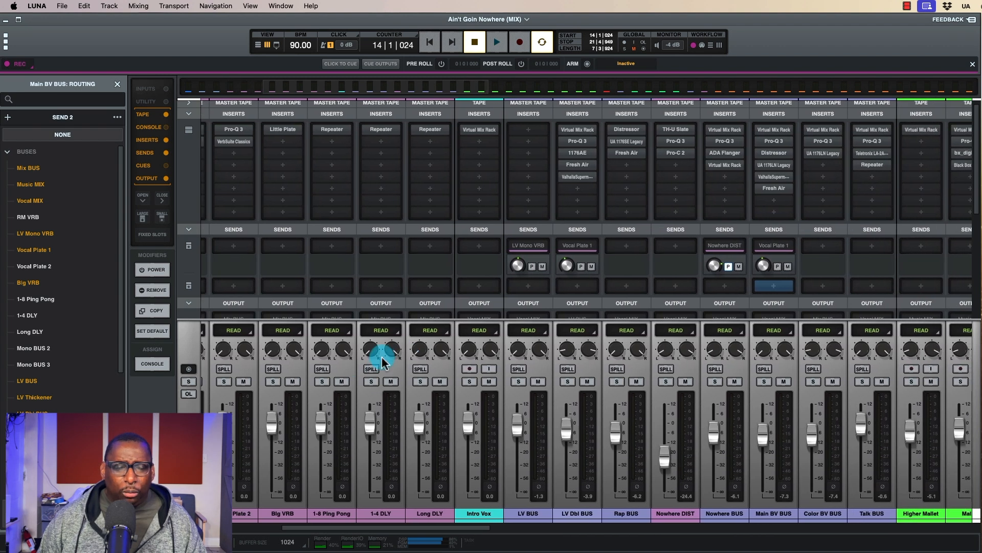
{"action": "left_click", "coordinate": [773, 288]}
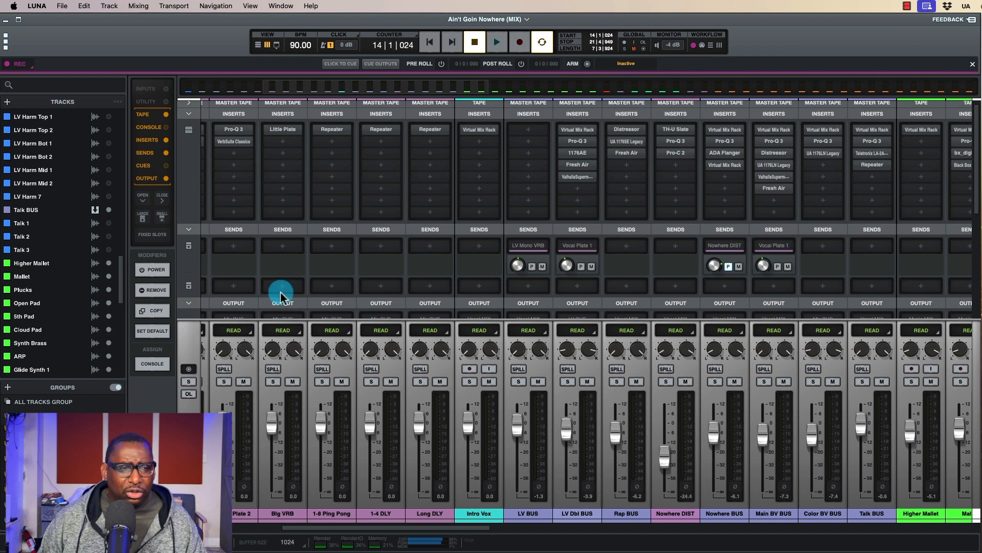
{"action": "left_click", "coordinate": [776, 288]}
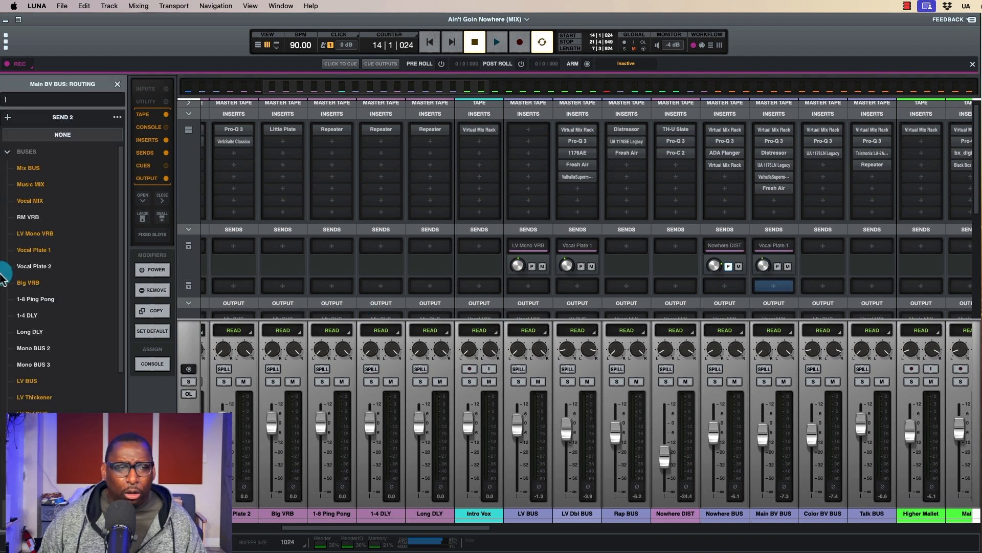
{"action": "left_click", "coordinate": [35, 317]}
Adjust the 1-4 DLY send level on the Main BV BUS during playback, and mute that send.
{"action": "key", "text": "space"}
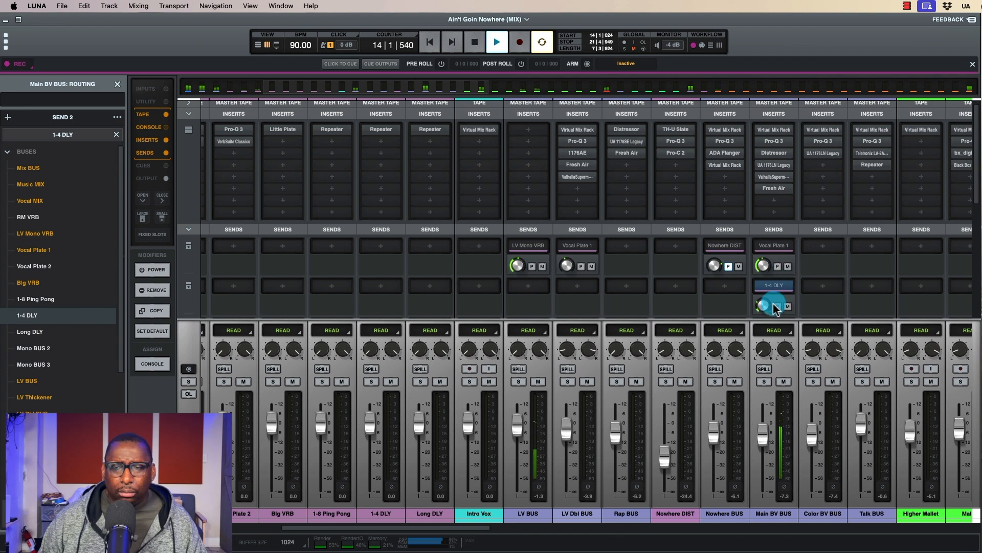
{"action": "left_click_drag", "start_coordinate": [767, 288], "coordinate": [772, 274]}
{"action": "left_click", "coordinate": [788, 307]}
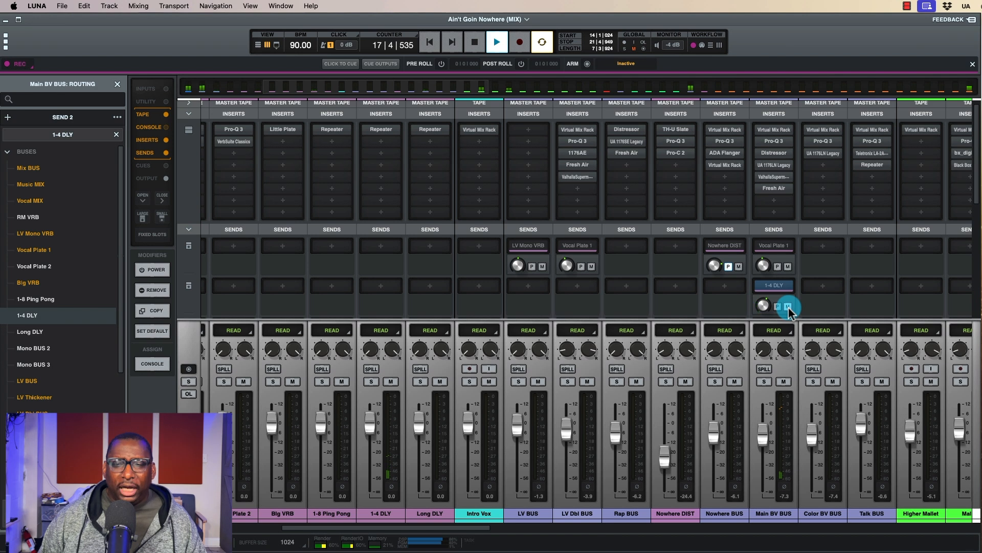
{"action": "key", "text": "space"}
Record a 1-4 DLY send unmute around bar 18 with the Main BV BUS in Latch automation, and return it to Read.
{"action": "left_click", "coordinate": [789, 331]}
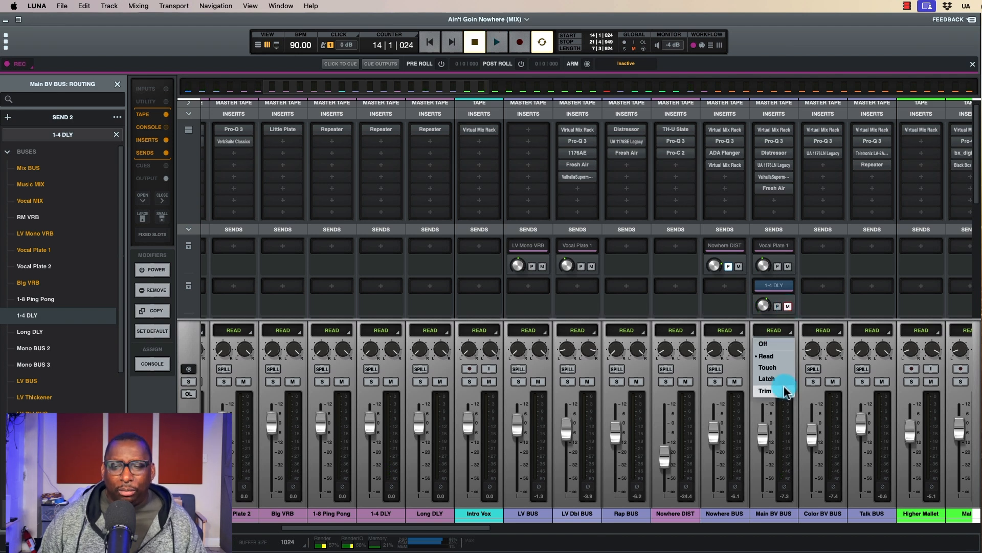
{"action": "left_click", "coordinate": [767, 379]}
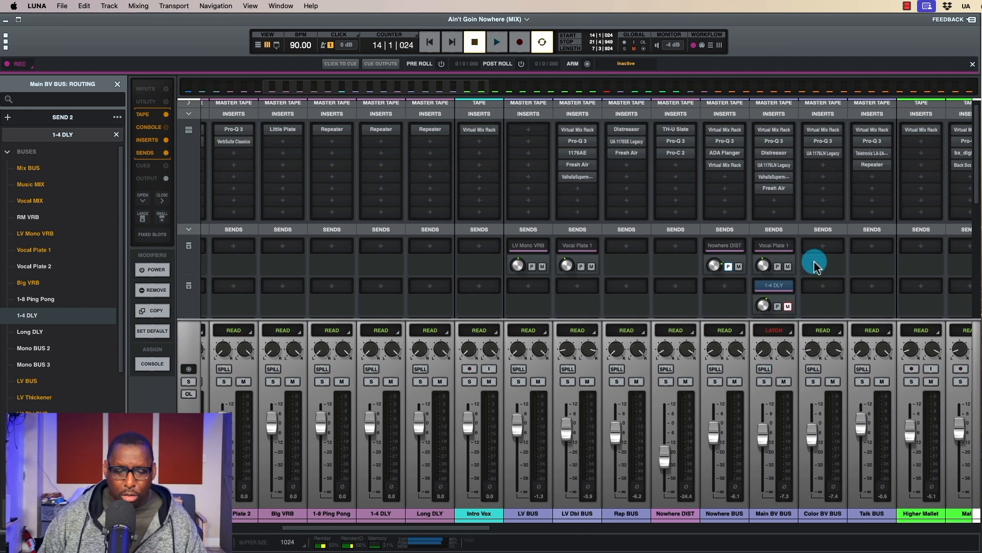
{"action": "key", "text": "space"}
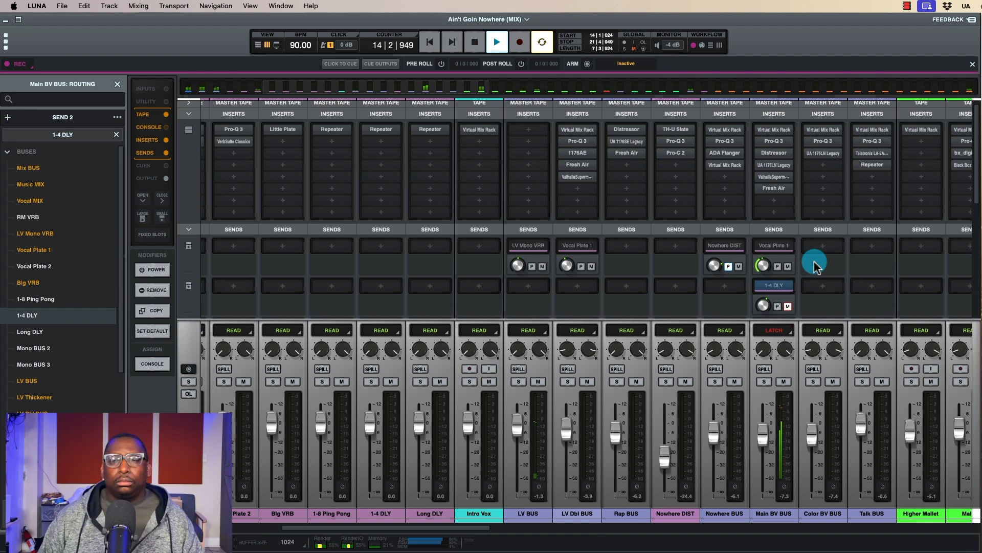
{"action": "left_click", "coordinate": [788, 306]}
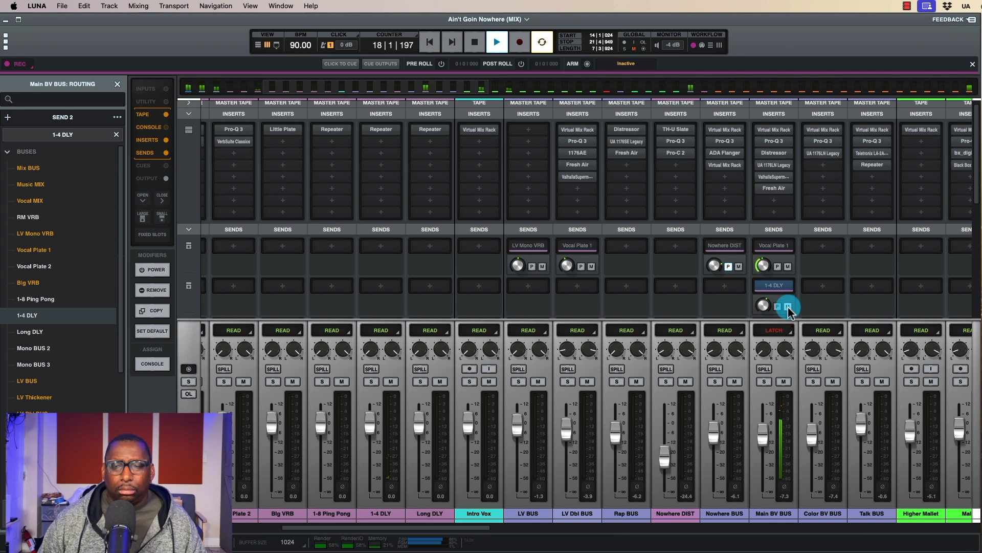
{"action": "key", "text": "space"}
{"action": "left_click", "coordinate": [772, 332]}
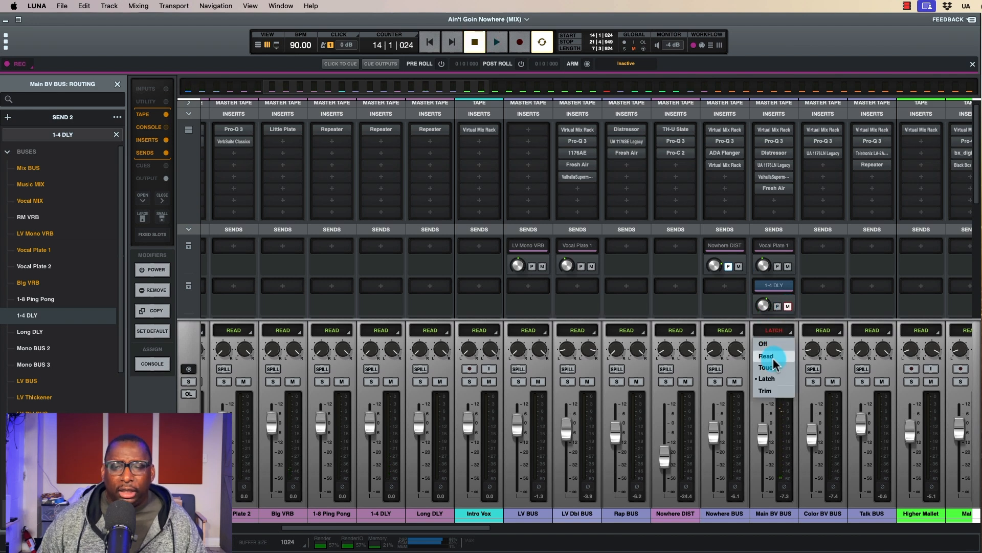
{"action": "left_click", "coordinate": [773, 356]}
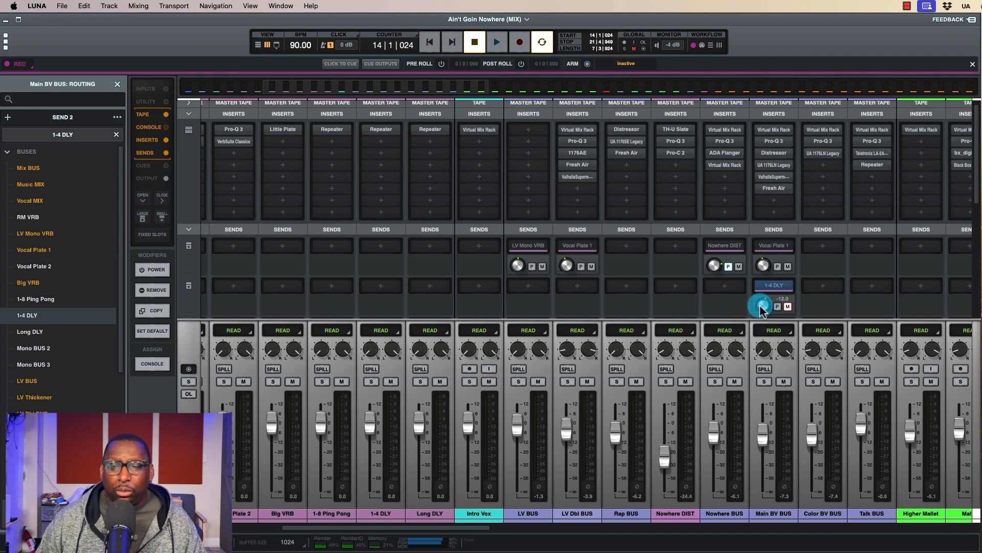
Briefly play back the chorus, switch to the timeline and enlarge the Intro Vox track's height.
{"action": "key", "text": "space"}
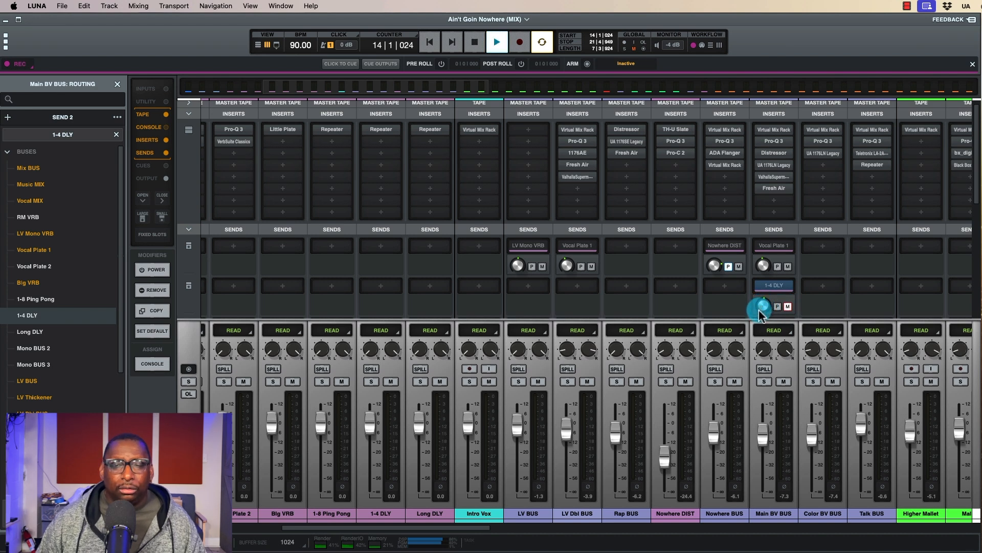
{"action": "key", "text": "space"}
{"action": "key", "text": "super+equal"}
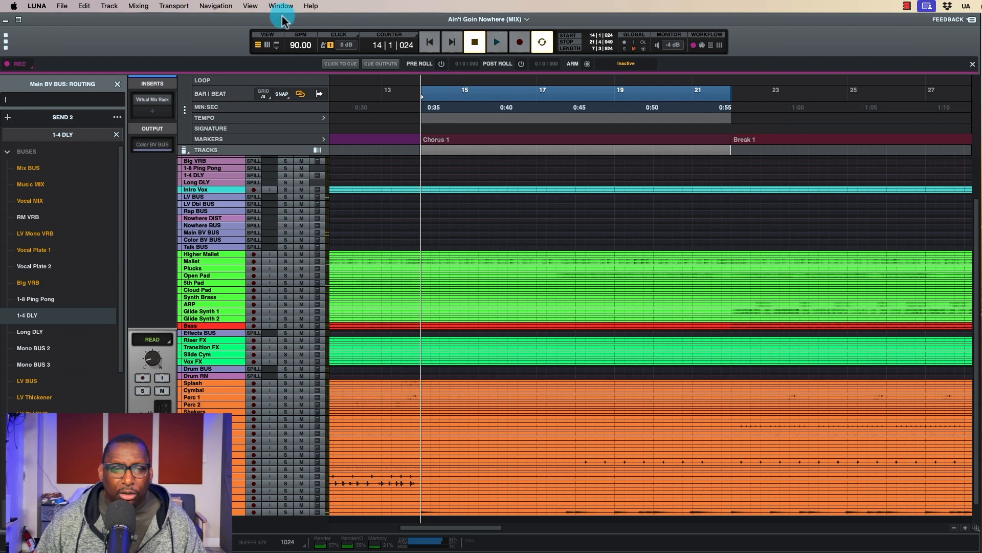
{"action": "scroll", "coordinate": [471, 185], "scroll_direction": "up", "scroll_amount": 3}
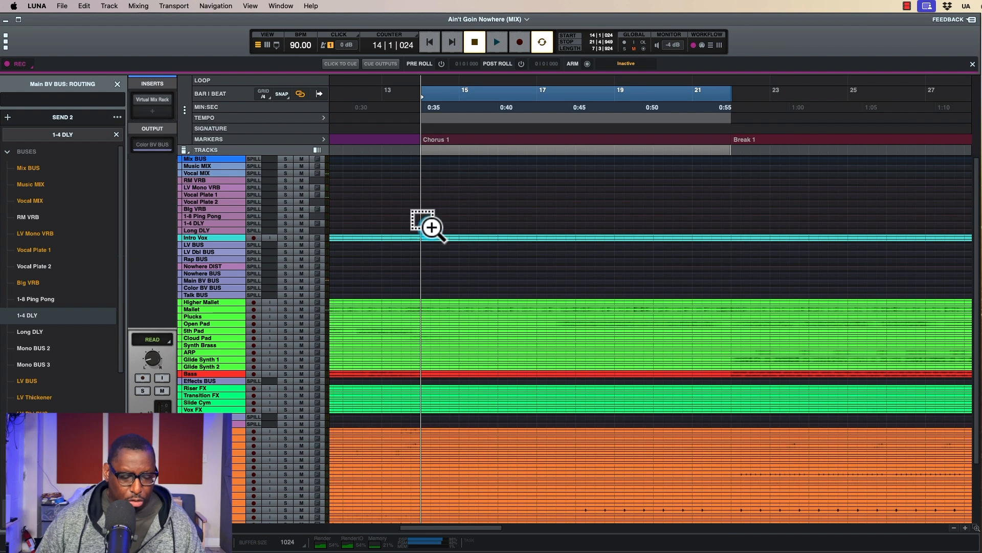
{"action": "scroll", "coordinate": [427, 226], "scroll_direction": "down", "scroll_amount": 5}
{"action": "scroll", "coordinate": [426, 226], "scroll_direction": "up", "scroll_amount": 3}
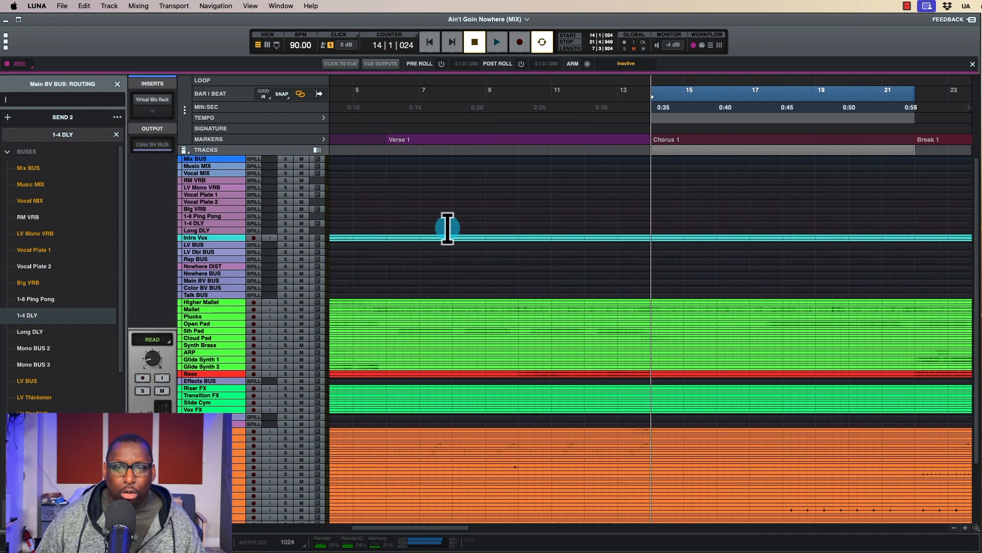
{"action": "scroll", "coordinate": [446, 229], "scroll_direction": "down", "scroll_amount": 1}
{"action": "left_click", "coordinate": [234, 225]}
{"action": "key", "text": "ctrl+Up"}
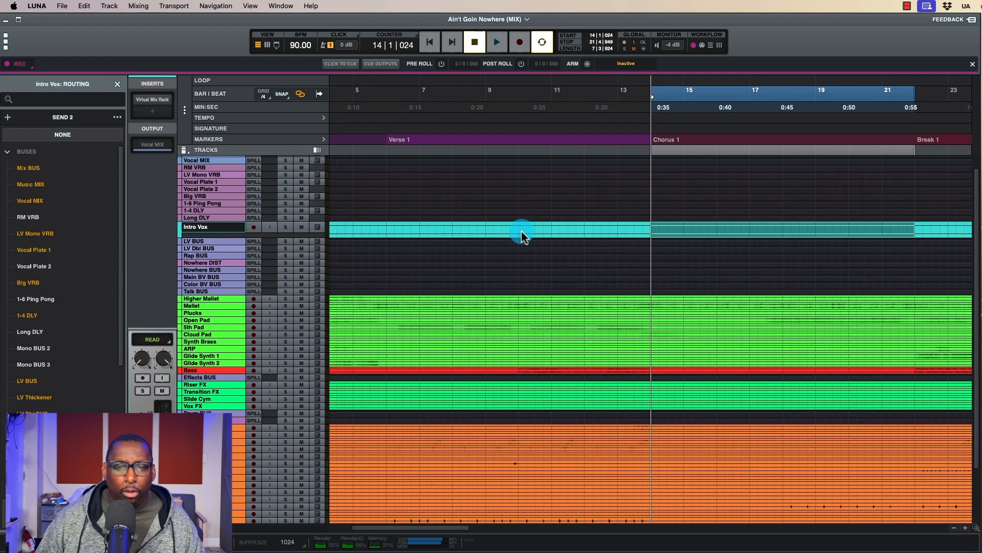
{"action": "key", "text": "ctrl+Up"}
{"action": "key", "text": "ctrl+Up"}
{"action": "key", "text": "ctrl+Up"}
{"action": "key", "text": "ctrl+Up"}
{"action": "key", "text": "ctrl+Up"}
{"action": "key", "text": "ctrl+Up"}
{"action": "scroll", "coordinate": [701, 257], "scroll_direction": "up", "scroll_amount": 1}
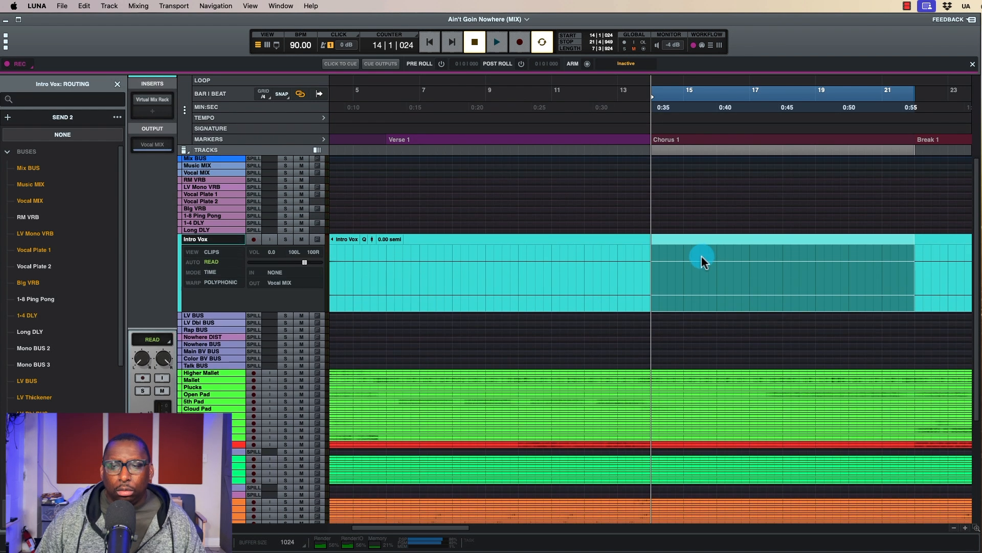
Set the playback start at 16|1|491 in Chorus 1 and audition the delay throw from there.
{"action": "left_click", "coordinate": [702, 261]}
{"action": "left_click", "coordinate": [696, 261]}
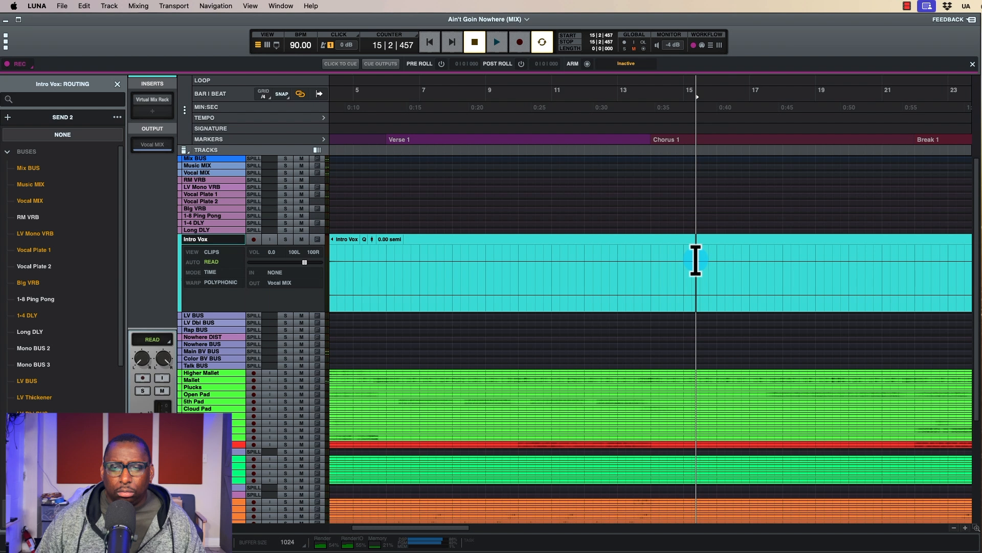
{"action": "scroll", "coordinate": [696, 261], "scroll_direction": "right", "scroll_amount": 6}
{"action": "left_click", "coordinate": [564, 259]}
{"action": "key", "text": "space"}
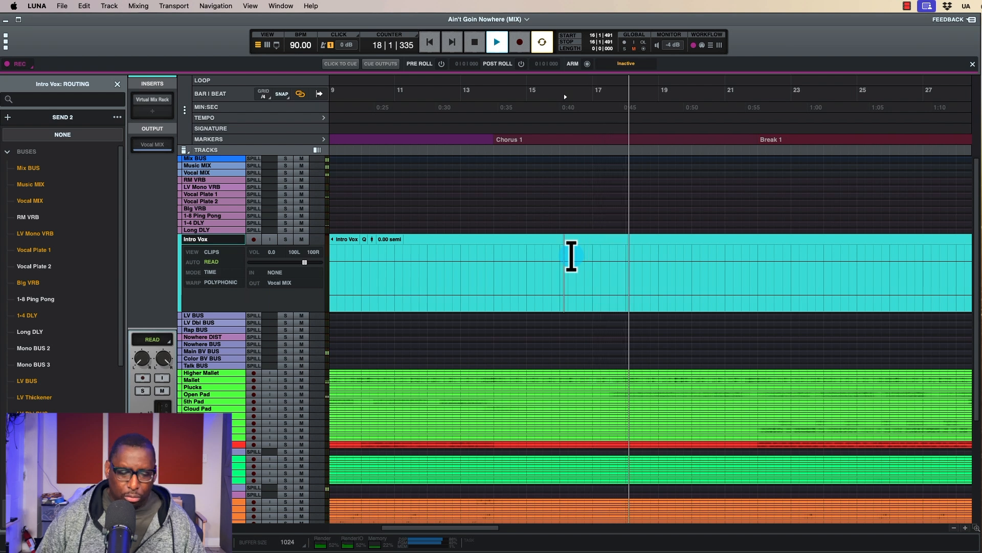
{"action": "key", "text": "space"}
Open the Repeater on the 1-4 DLY in the mixer and toggle its Ping Pong mode while auditioning the throw.
{"action": "key", "text": "super+equal"}
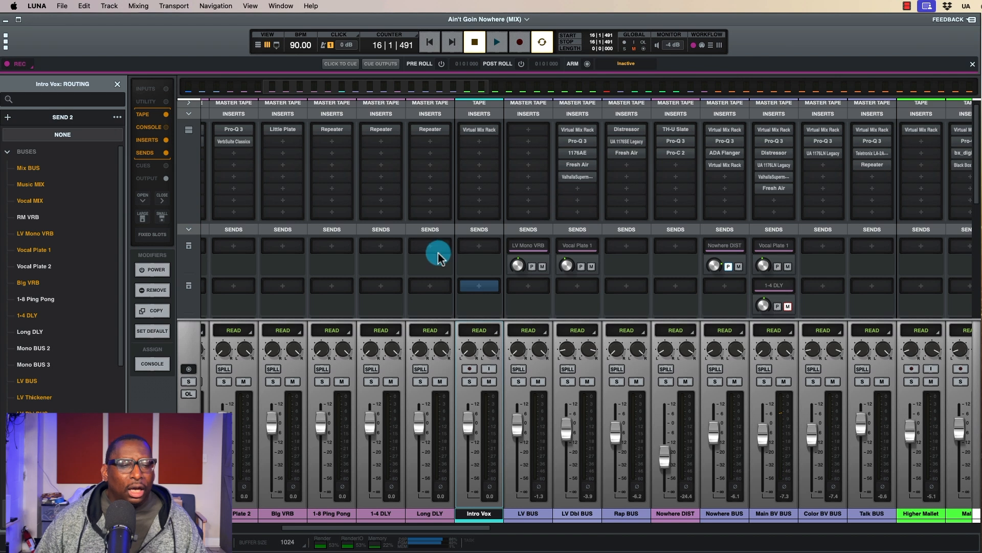
{"action": "left_click", "coordinate": [379, 131]}
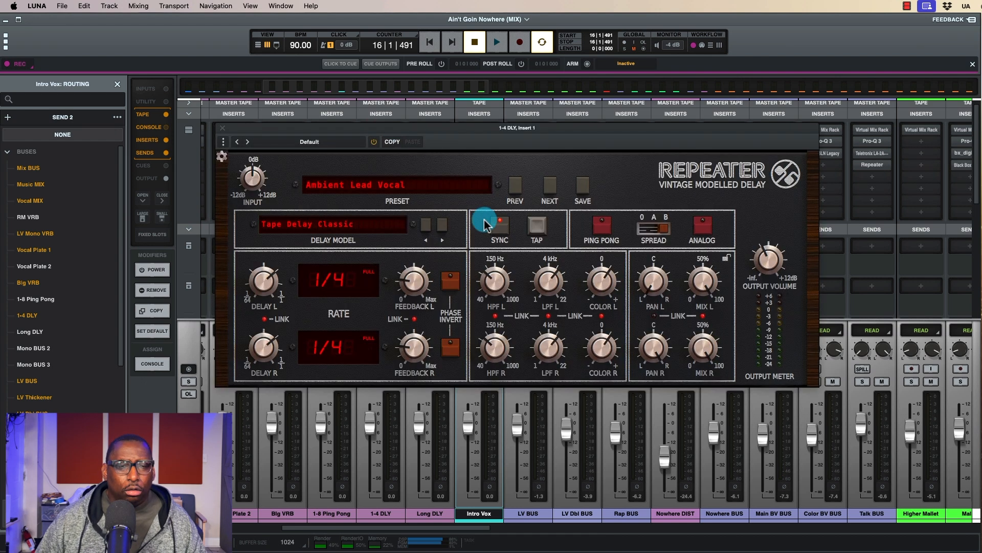
{"action": "key", "text": "space"}
{"action": "left_click", "coordinate": [605, 230]}
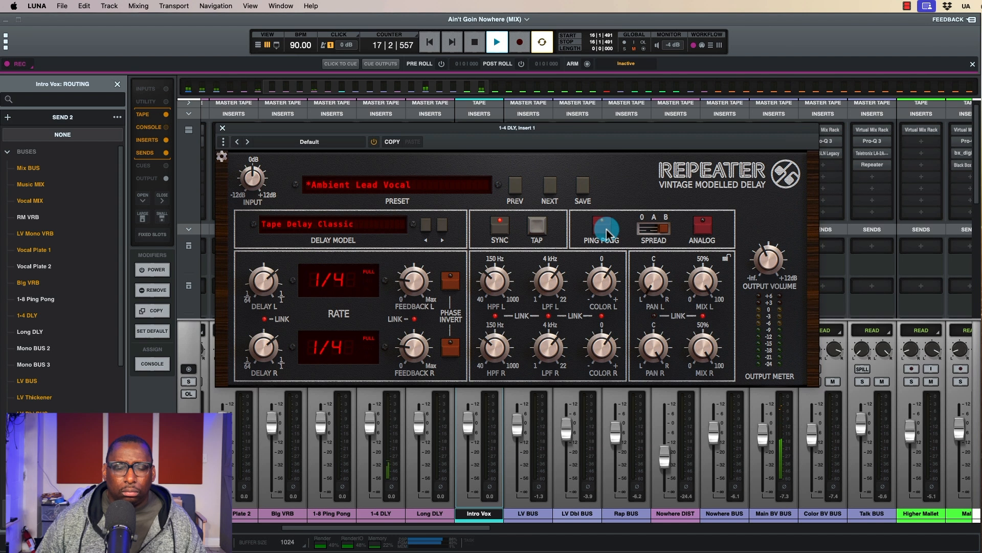
{"action": "key", "text": "space"}
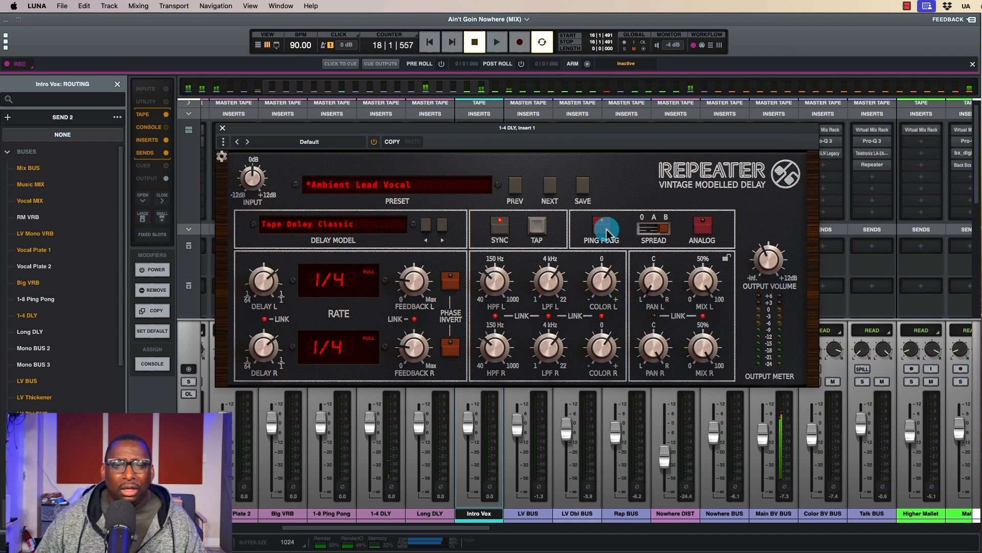
{"action": "key", "text": "space"}
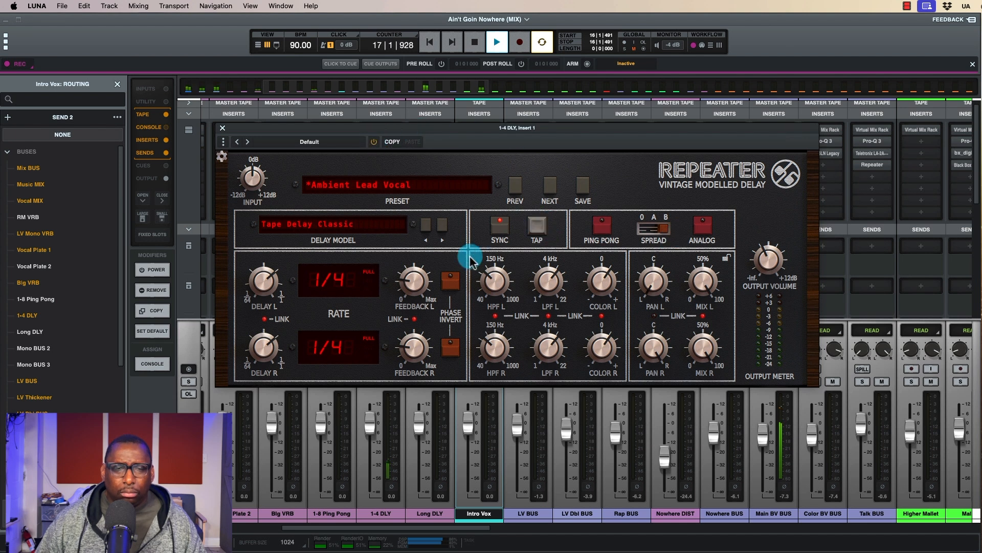
{"action": "key", "text": "space"}
Raise the linked feedback slightly on the 1-4 DLY Repeater and audition the repeats.
{"action": "left_click_drag", "start_coordinate": [412, 281], "coordinate": [411, 270]}
{"action": "key", "text": "space"}
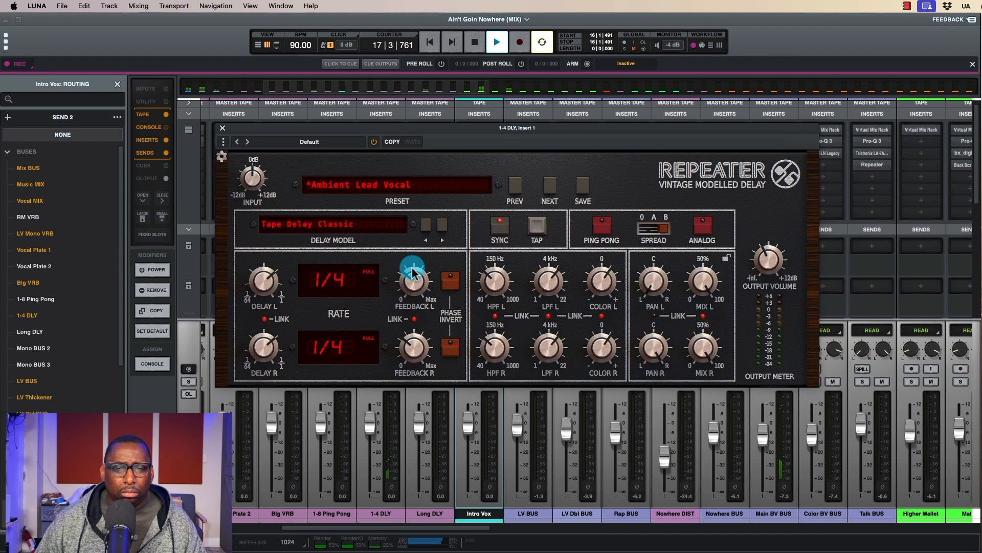
{"action": "key", "text": "space"}
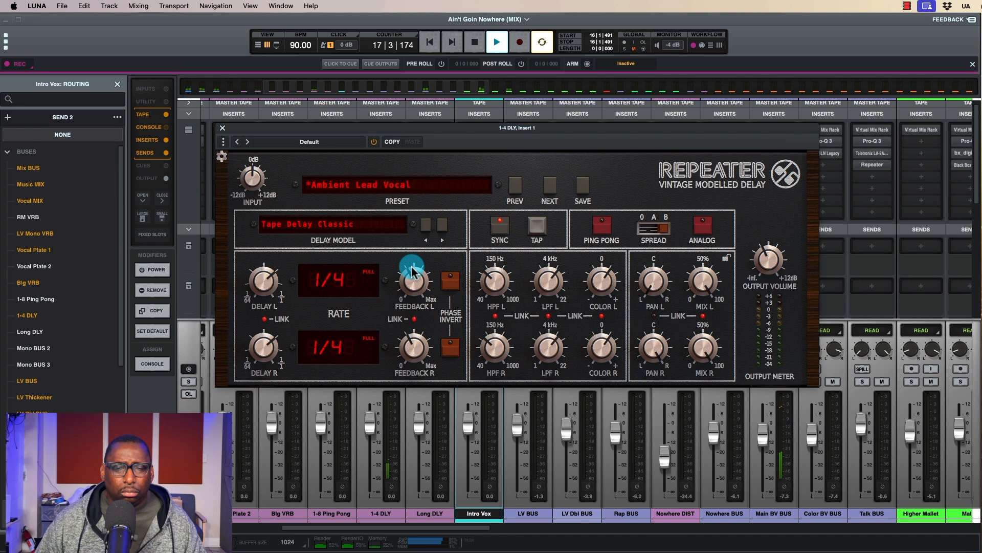
{"action": "key", "text": "space"}
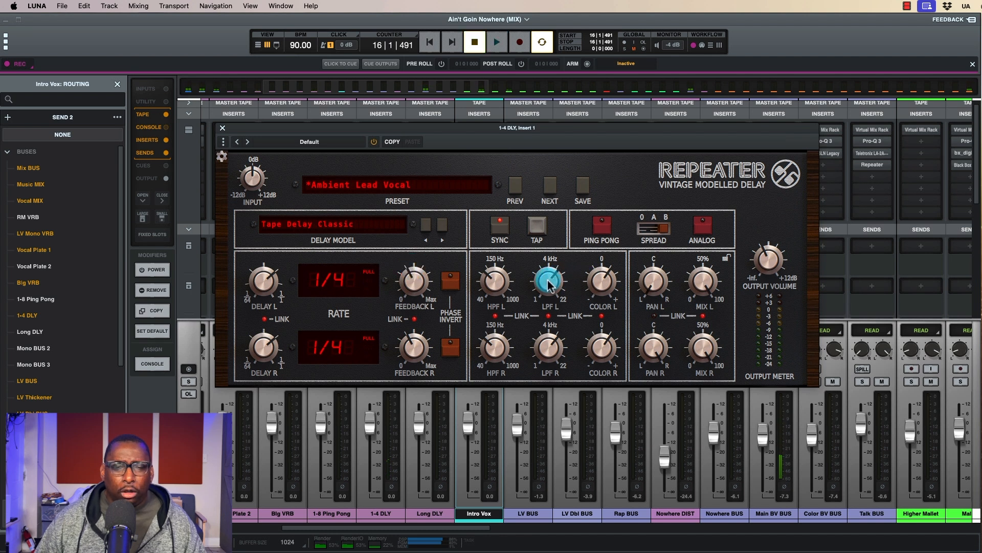
Lower the Repeater's linked low-pass filter slightly during playback and close the plugin window.
{"action": "key", "text": "space"}
{"action": "mouse_move", "coordinate": [548, 285]}
{"action": "left_mouse_down"}
{"action": "mouse_move", "coordinate": [542, 305]}
{"action": "mouse_move", "coordinate": [550, 292]}
{"action": "left_mouse_up"}
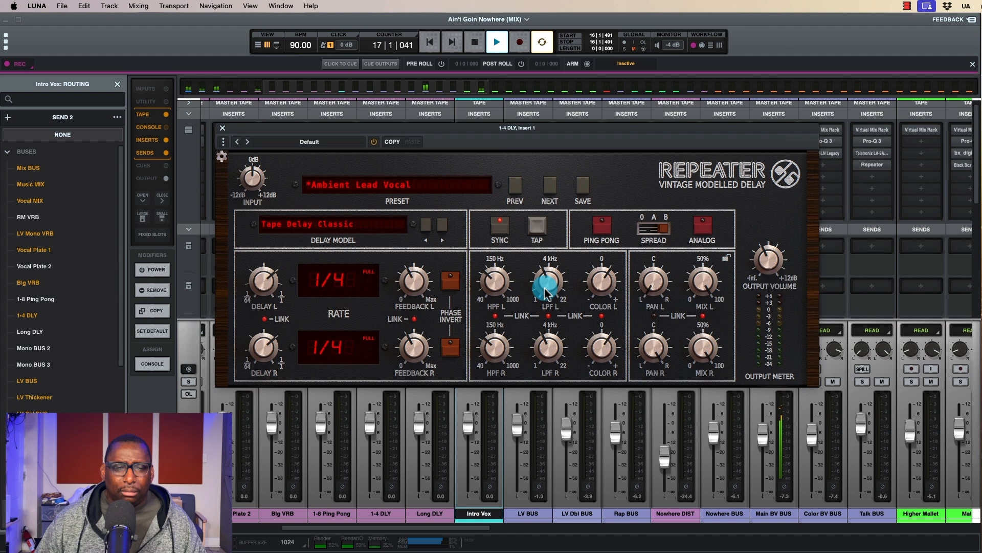
{"action": "key", "text": "space"}
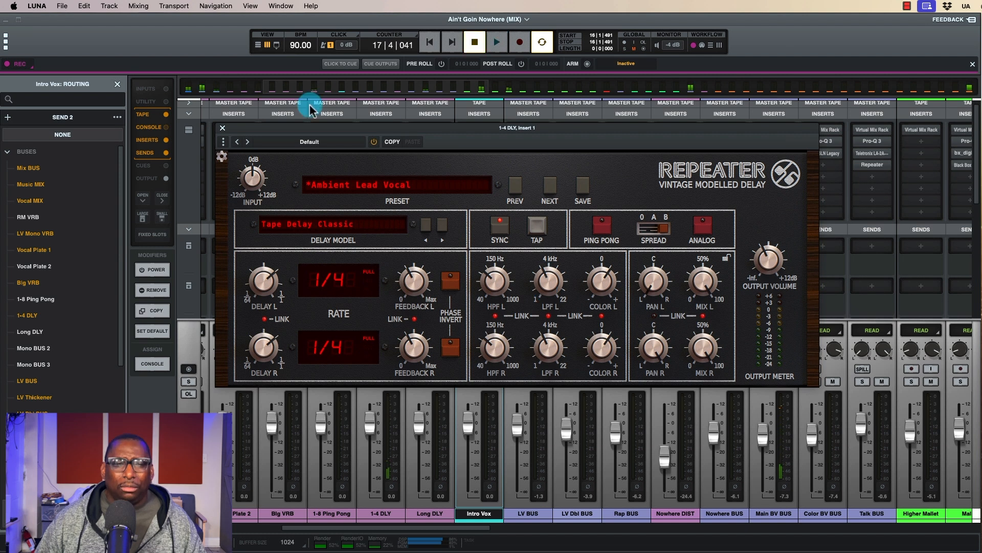
{"action": "left_click", "coordinate": [223, 128]}
Set the Main BV BUS send to the 1-4 DLY to about -14.3 dB while auditioning the throw.
{"action": "key", "text": "space"}
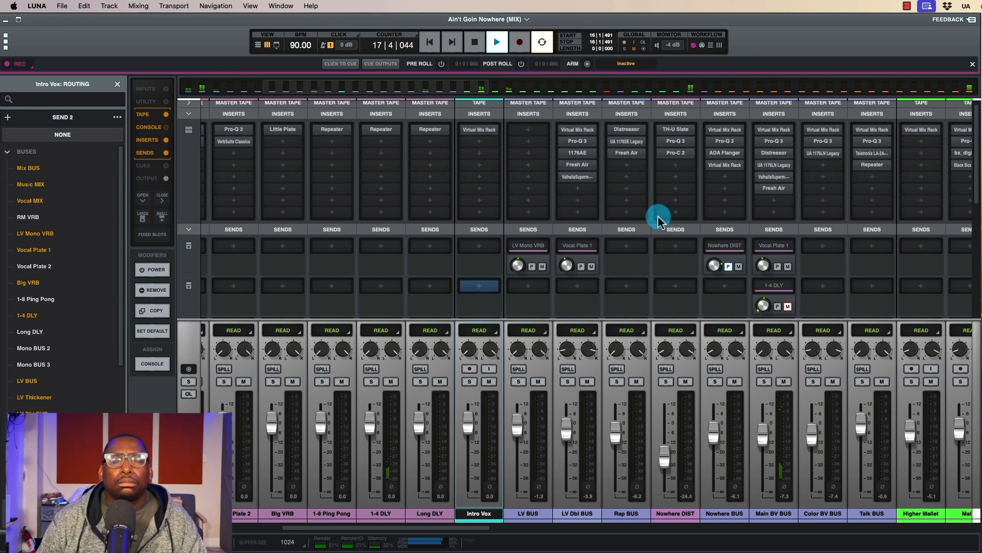
{"action": "key", "text": "space"}
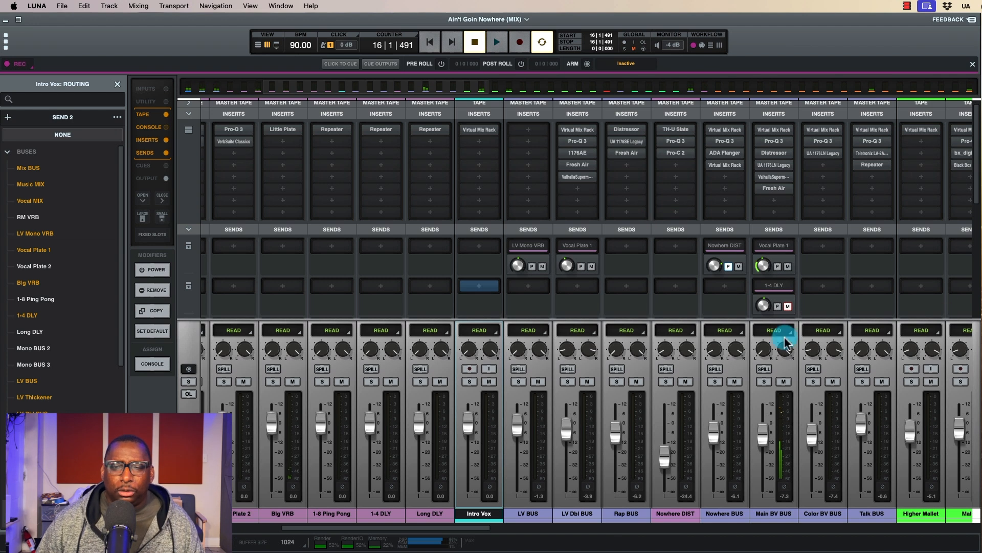
{"action": "mouse_move", "coordinate": [766, 310]}
{"action": "key", "text": "space"}
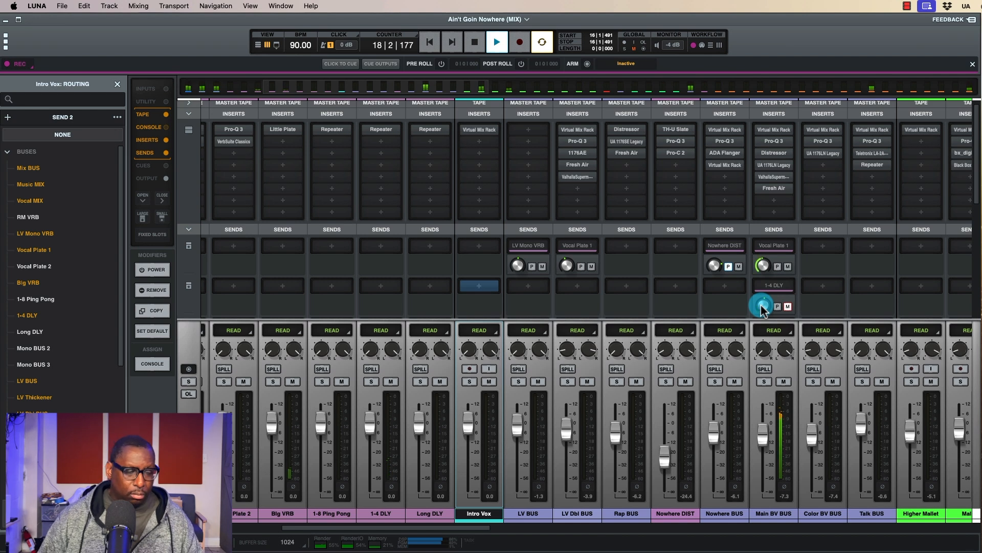
{"action": "key", "text": "space"}
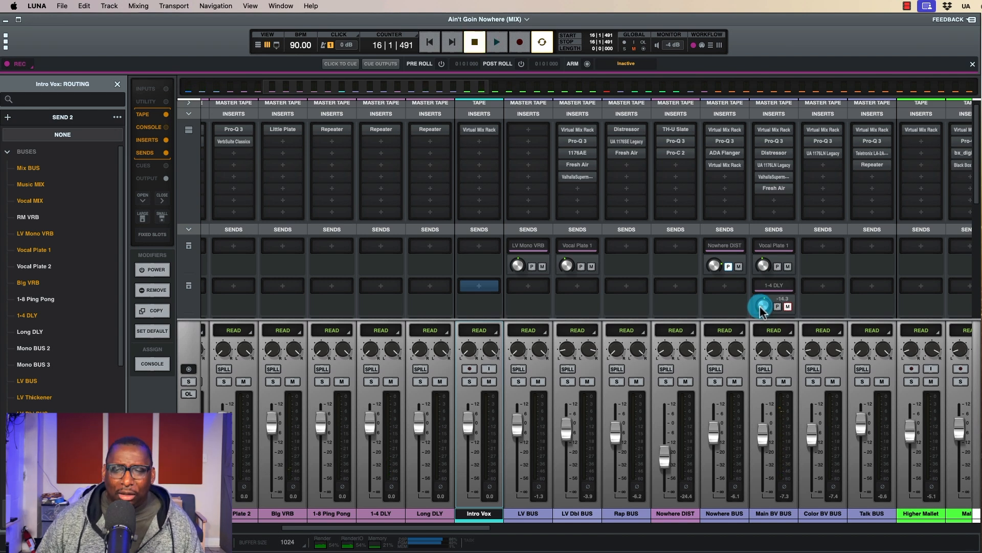
Lower the Main BV BUS send to the 1-4 DLY slightly and audition the quarter-note throw before and after.
{"action": "key", "text": "space"}
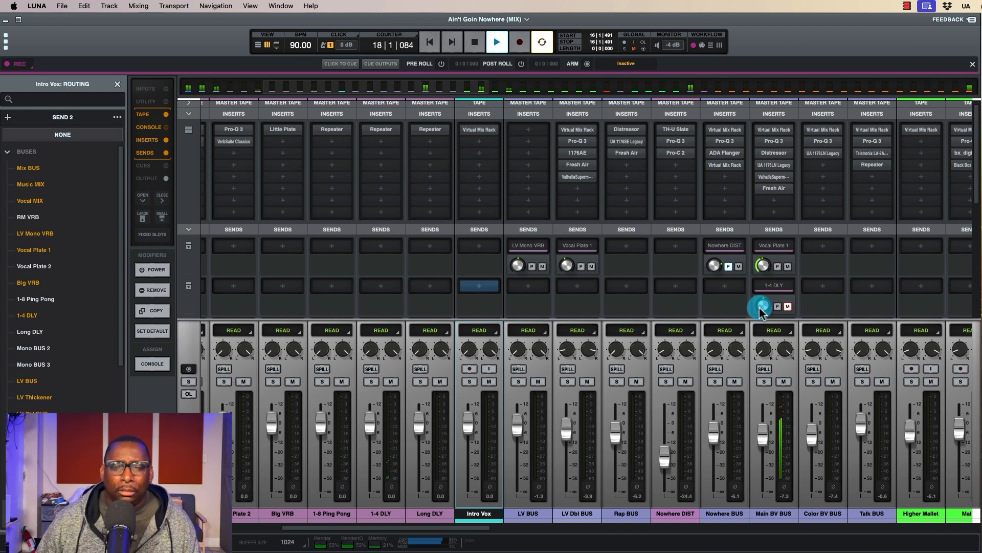
{"action": "key", "text": "space"}
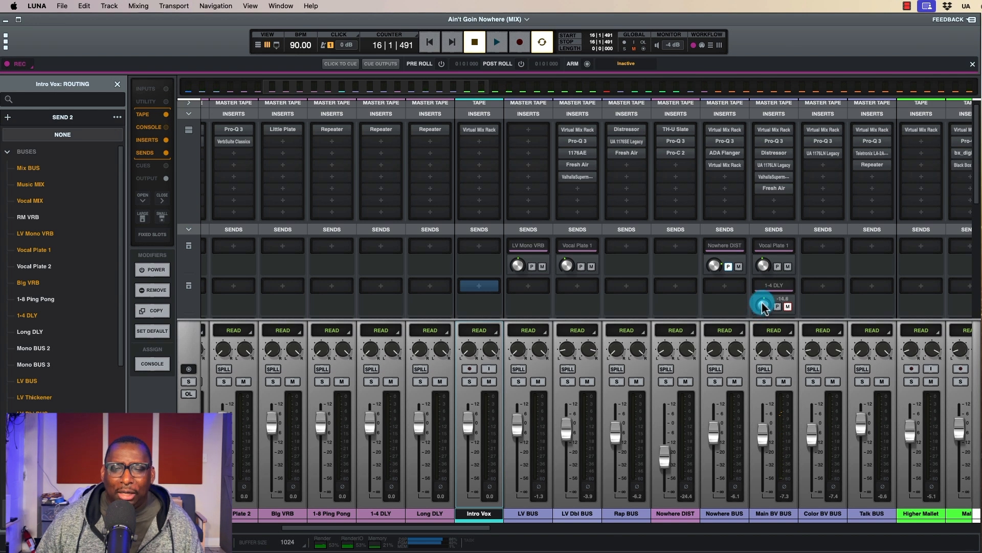
{"action": "left_click", "coordinate": [788, 307]}
{"action": "key", "text": "space"}
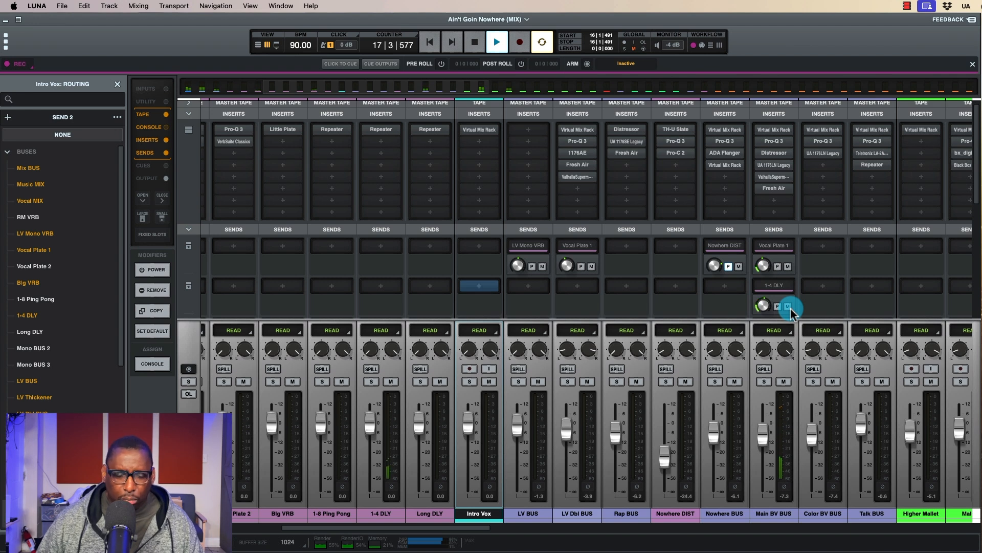
{"action": "key", "text": "space"}
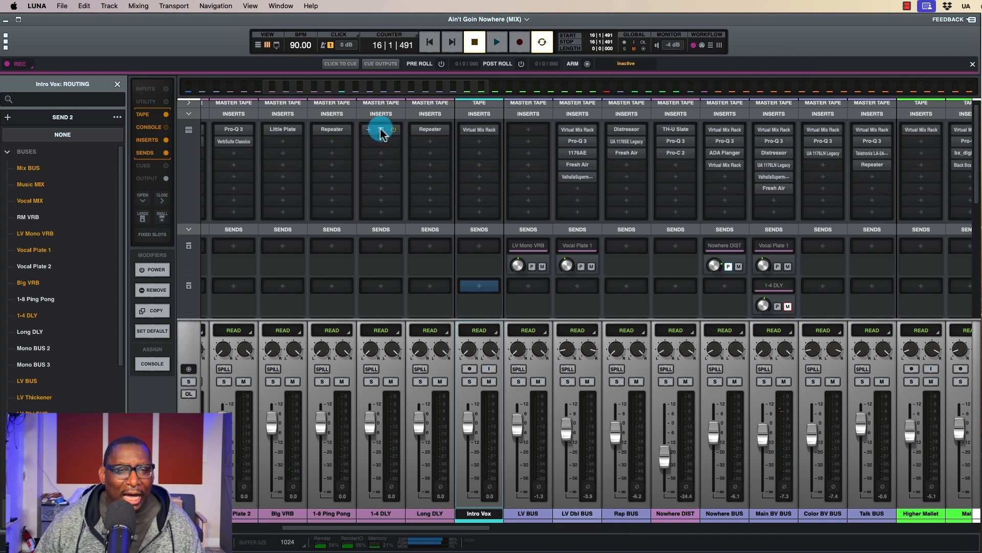
Raise the linked feedback slightly on the 1-4 DLY Repeater, audition the repeats and close the plugin window.
{"action": "left_click", "coordinate": [381, 130]}
{"action": "left_click_drag", "start_coordinate": [412, 286], "coordinate": [414, 280]}
{"action": "key", "text": "space"}
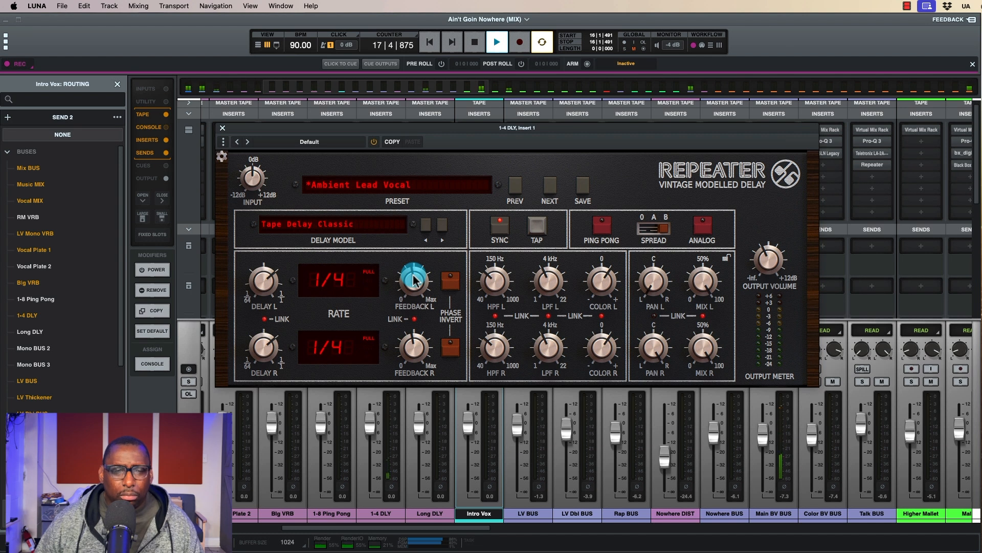
{"action": "left_click", "coordinate": [223, 128]}
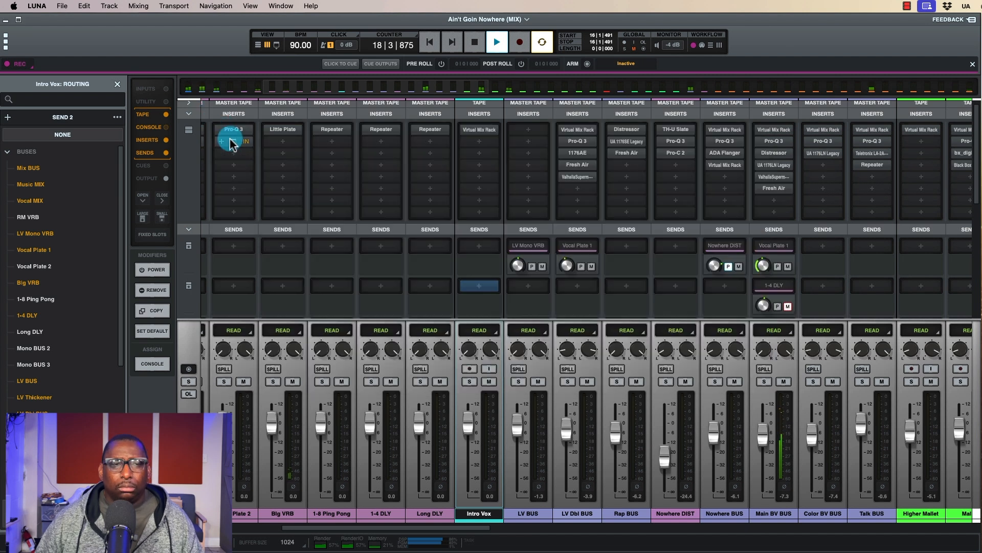
{"action": "key", "text": "space"}
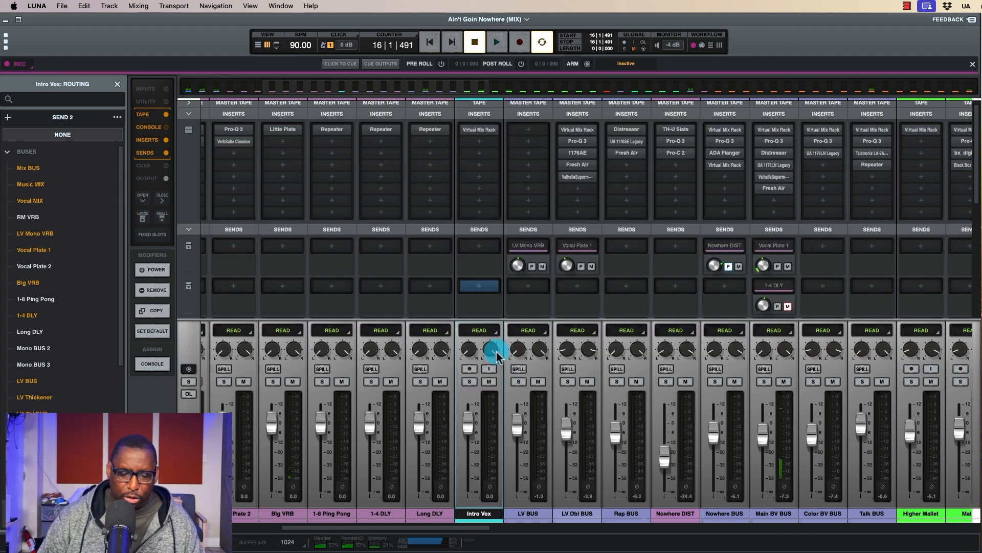
Select the Chorus 1 section in the timeline, from its marker to the Break 1 marker, and play it back.
{"action": "key", "text": "super+equal"}
{"action": "left_click_drag", "start_coordinate": [492, 113], "coordinate": [757, 123]}
{"action": "key", "text": "space"}
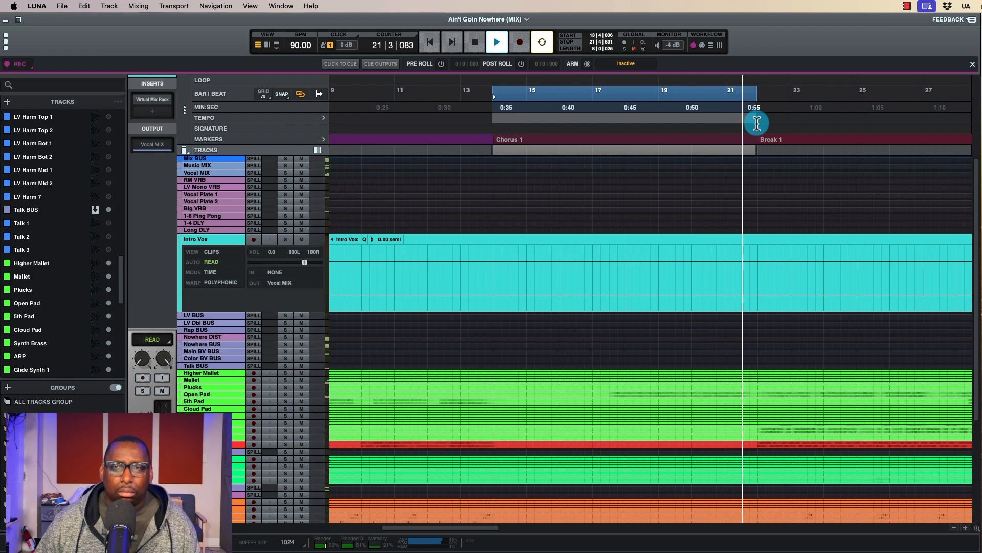
{"action": "key", "text": "space"}
Add a third send on the Main BV BUS to 1-8 Ping Pong, set its level and mute it.
{"action": "key", "text": "super+equal"}
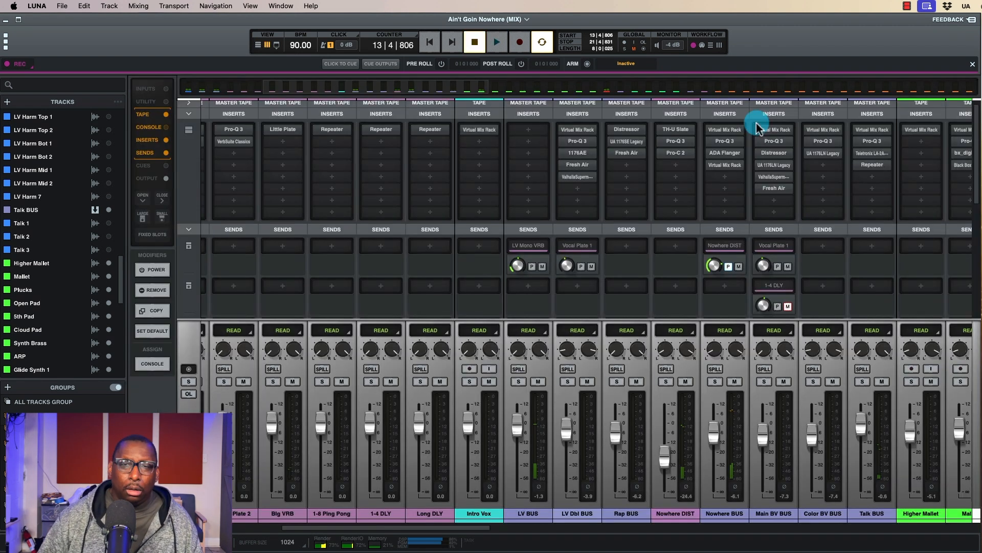
{"action": "scroll", "coordinate": [756, 263], "scroll_direction": "down", "scroll_amount": 3}
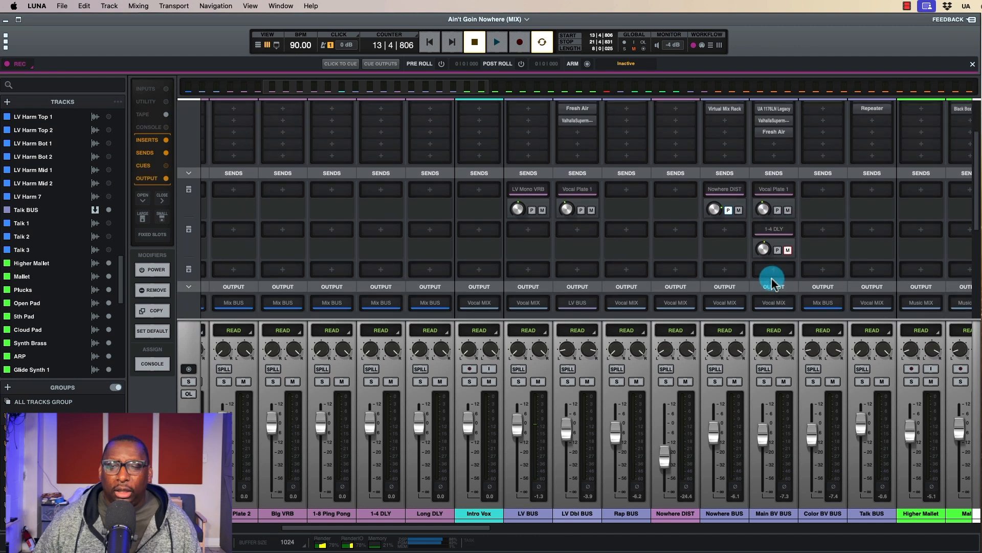
{"action": "left_click", "coordinate": [773, 269]}
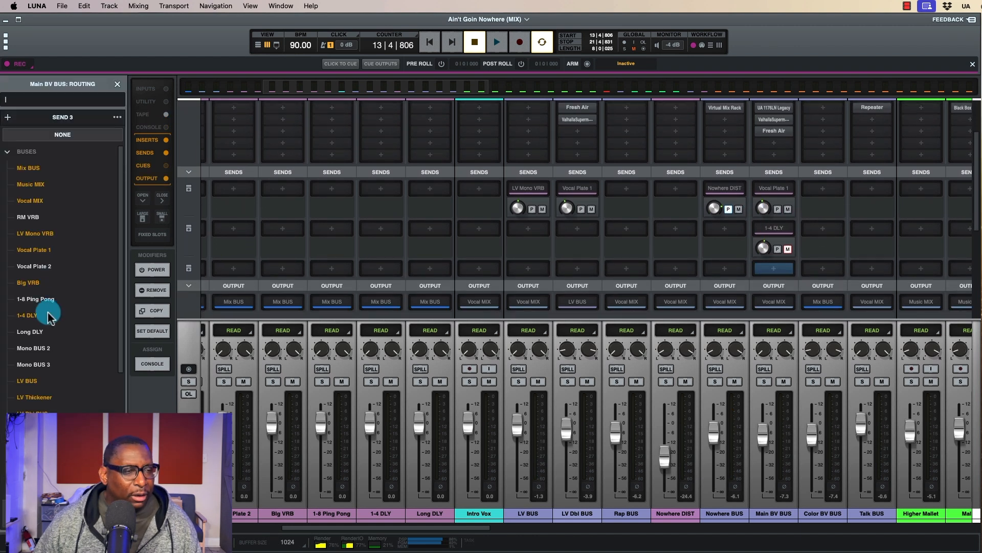
{"action": "left_click", "coordinate": [38, 299]}
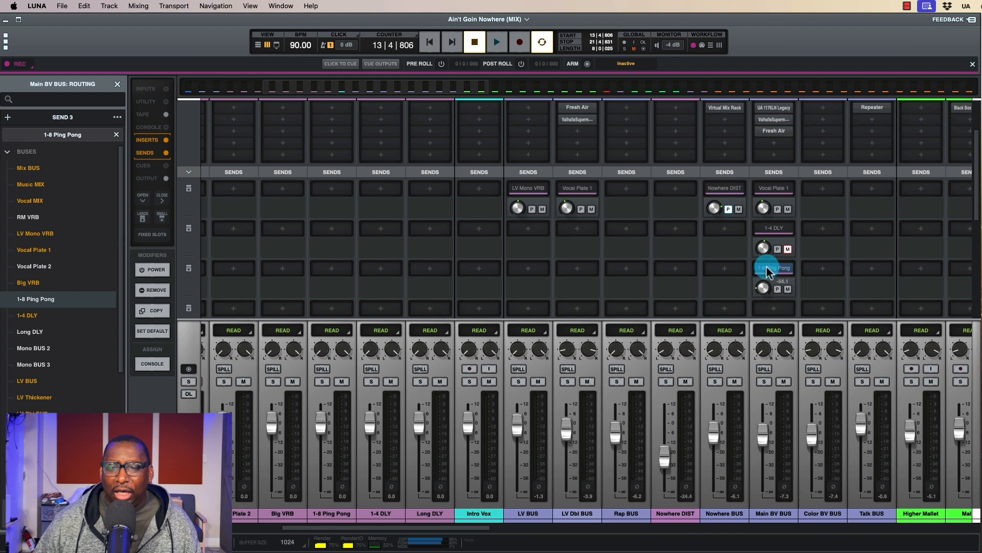
{"action": "left_click", "coordinate": [776, 237]}
{"action": "left_click", "coordinate": [769, 244]}
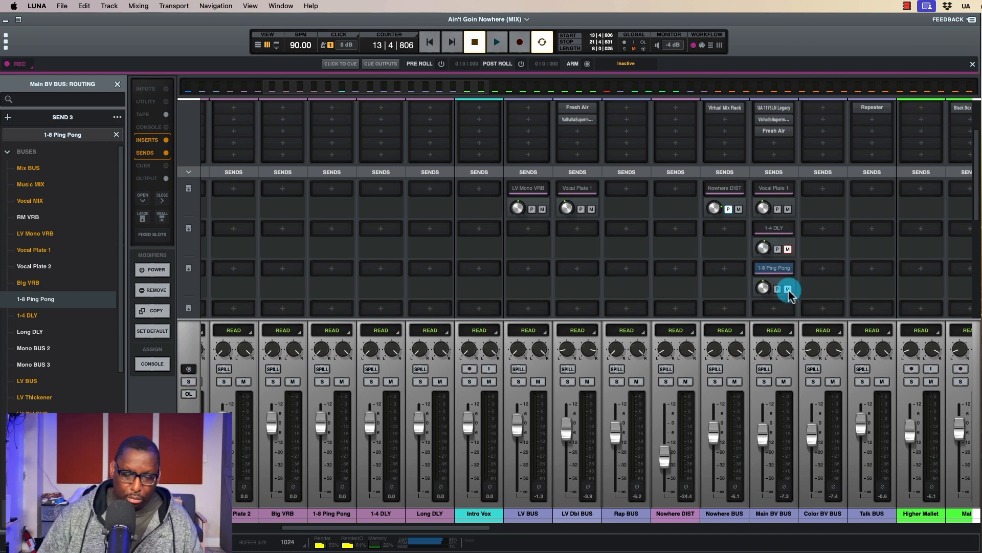
Cue playback at bar 19, beat 3 in Chorus 1 and play briefly before returning to the mixer.
{"action": "key", "text": "super+equal"}
{"action": "left_click", "coordinate": [676, 105]}
{"action": "key", "text": "space"}
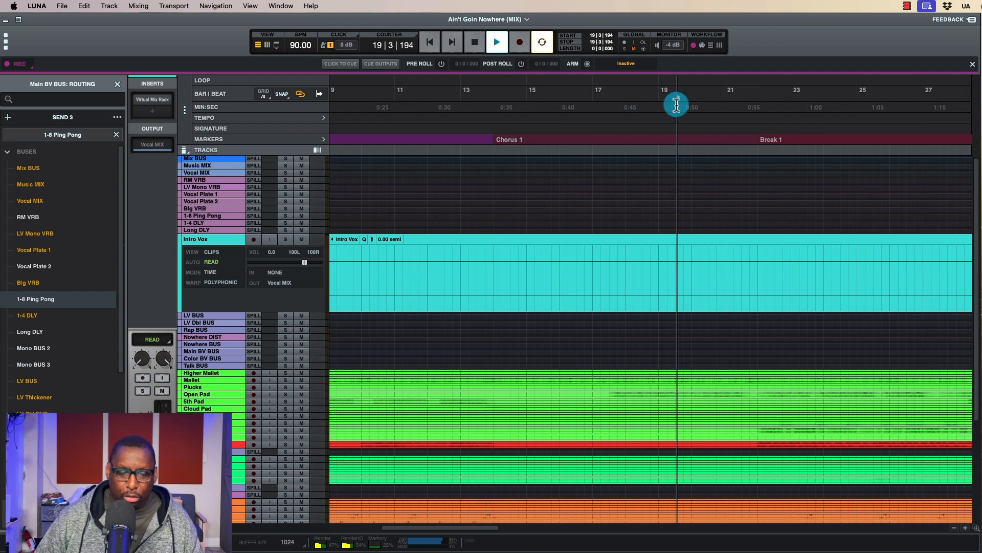
{"action": "key", "text": "super+equal"}
{"action": "key", "text": "space"}
Record Latch automation that unmutes the Main BV BUS send to 1-8 Ping Pong near bar 21, and return the bus to Read.
{"action": "left_click", "coordinate": [773, 330]}
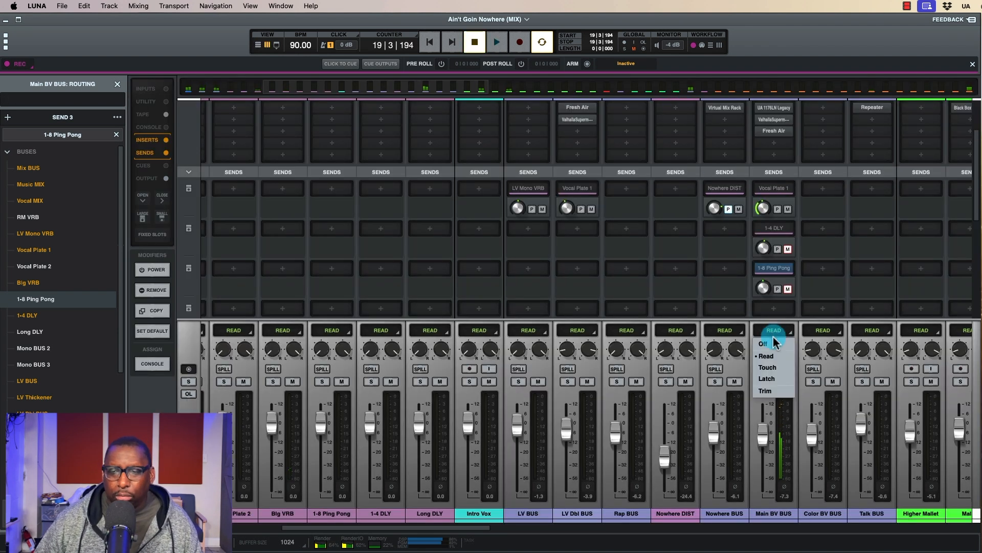
{"action": "left_click", "coordinate": [767, 378]}
{"action": "key", "text": "space"}
{"action": "left_click", "coordinate": [793, 291]}
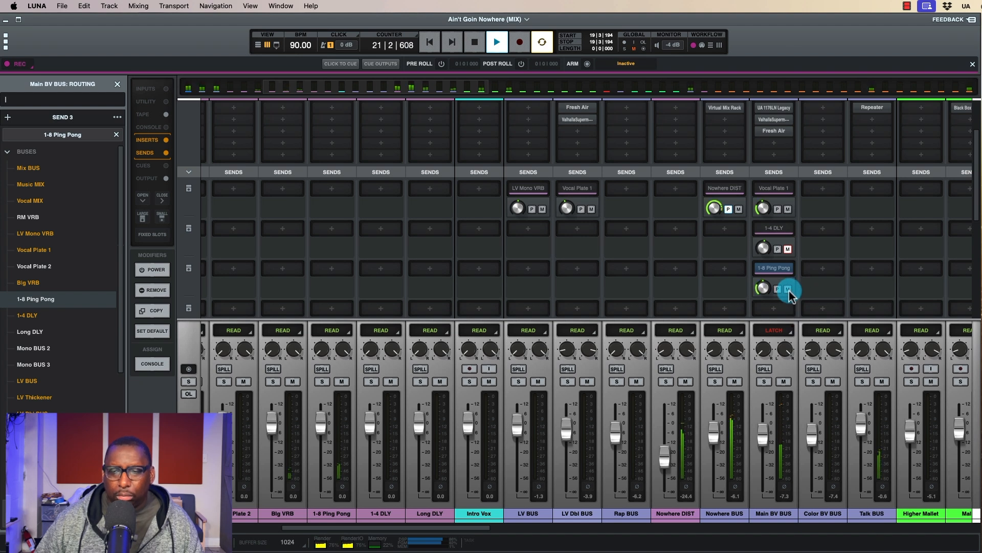
{"action": "key", "text": "space"}
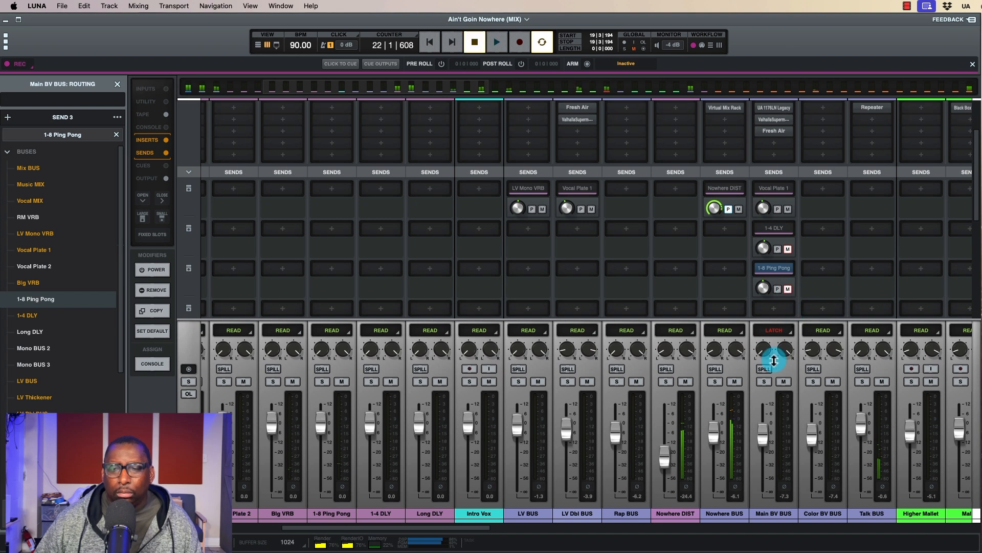
{"action": "left_click", "coordinate": [771, 330]}
{"action": "left_click", "coordinate": [769, 358]}
Set the Main BV BUS send to 1-8 Ping Pong to about -19 dB and audition the automated throw at the chorus end.
{"action": "key", "text": "space"}
{"action": "left_click_drag", "start_coordinate": [763, 285], "coordinate": [763, 297]}
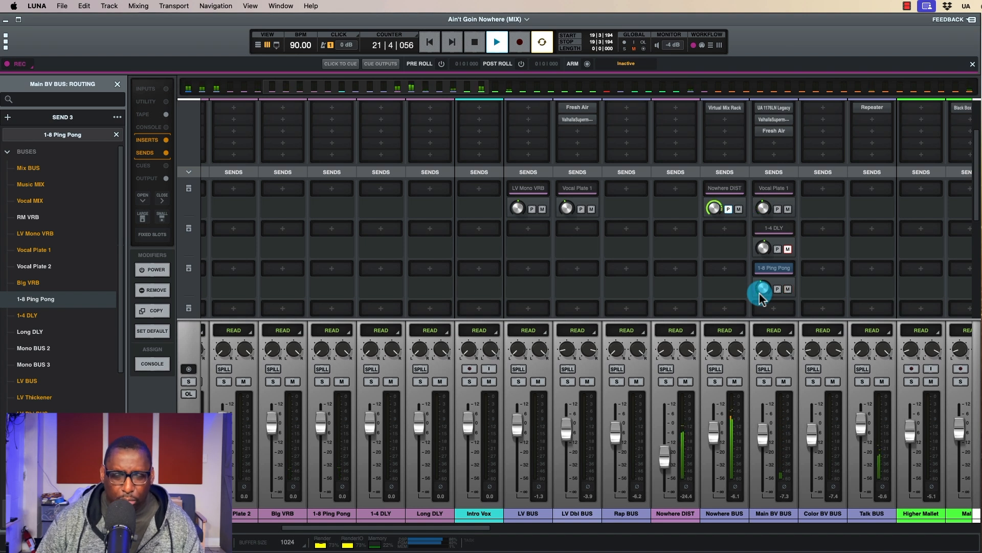
{"action": "key", "text": "space"}
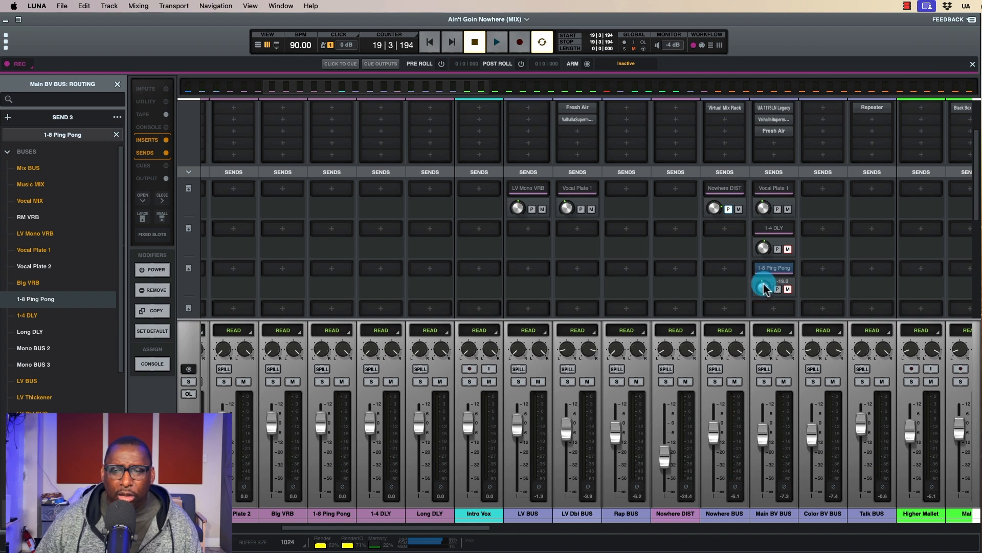
{"action": "key", "text": "space"}
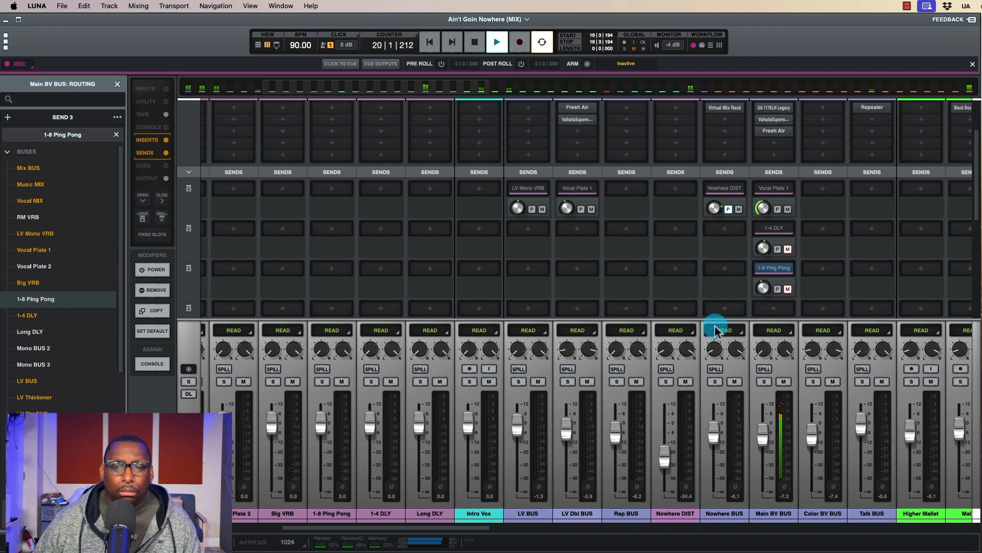
{"action": "scroll", "coordinate": [706, 330], "scroll_direction": "right", "scroll_amount": 3}
{"action": "scroll", "coordinate": [708, 333], "scroll_direction": "right", "scroll_amount": 1}
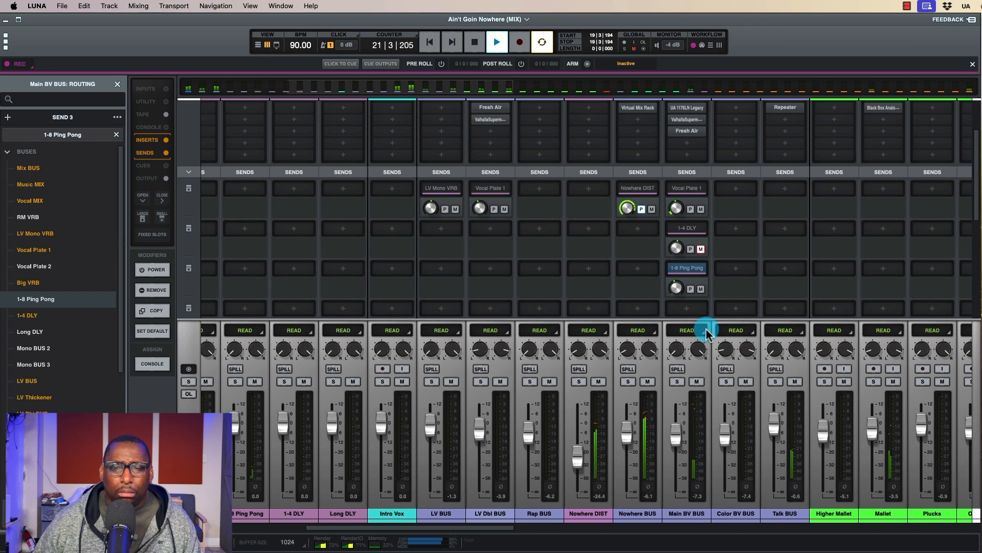
{"action": "key", "text": "space"}
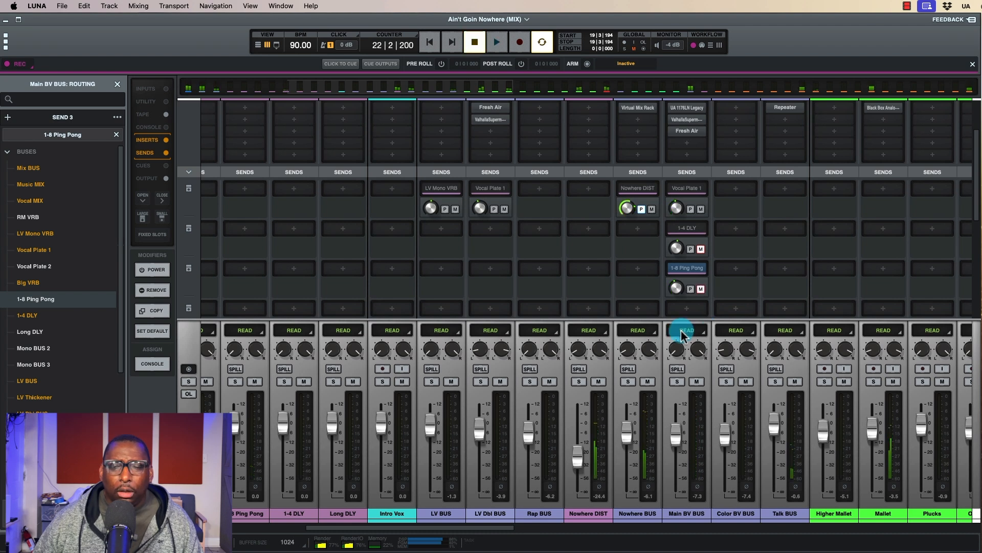
Select the Break 1 section in the timeline, from its marker to the Verse 2 marker, and return to the mixer.
{"action": "key", "text": "super+equal"}
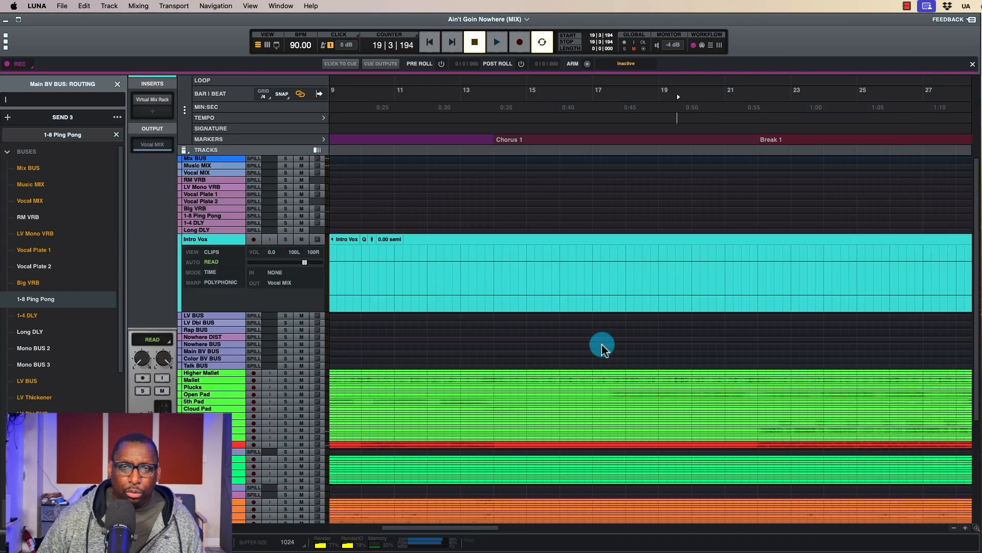
{"action": "scroll", "coordinate": [551, 145], "scroll_direction": "right", "scroll_amount": 10}
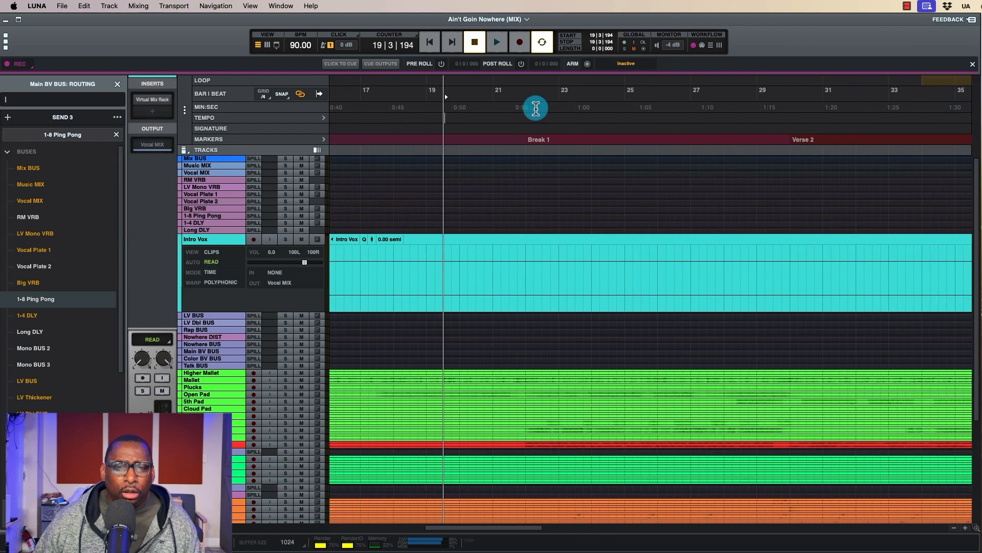
{"action": "left_click_drag", "start_coordinate": [520, 107], "coordinate": [708, 107]}
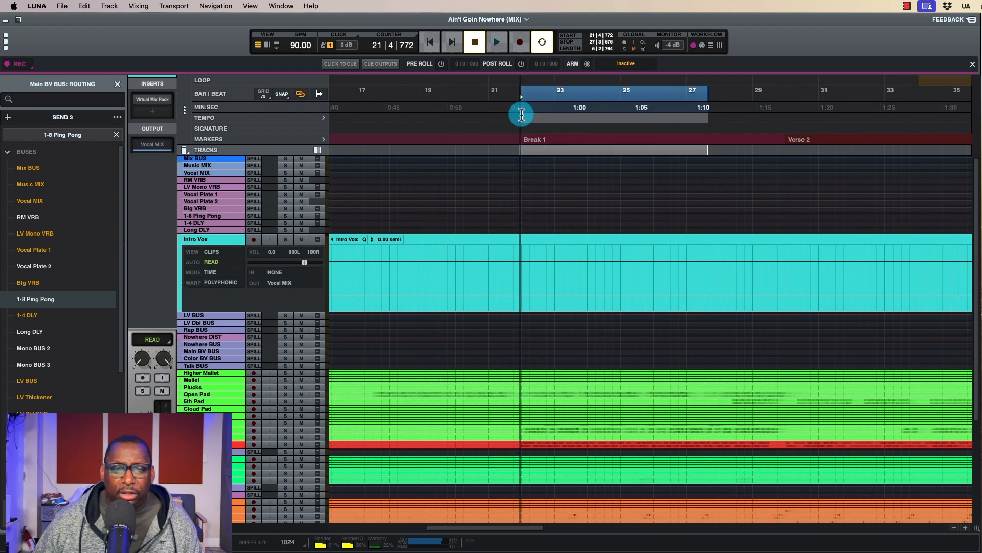
{"action": "left_click_drag", "start_coordinate": [521, 114], "coordinate": [785, 126]}
{"action": "key", "text": "super+equal"}
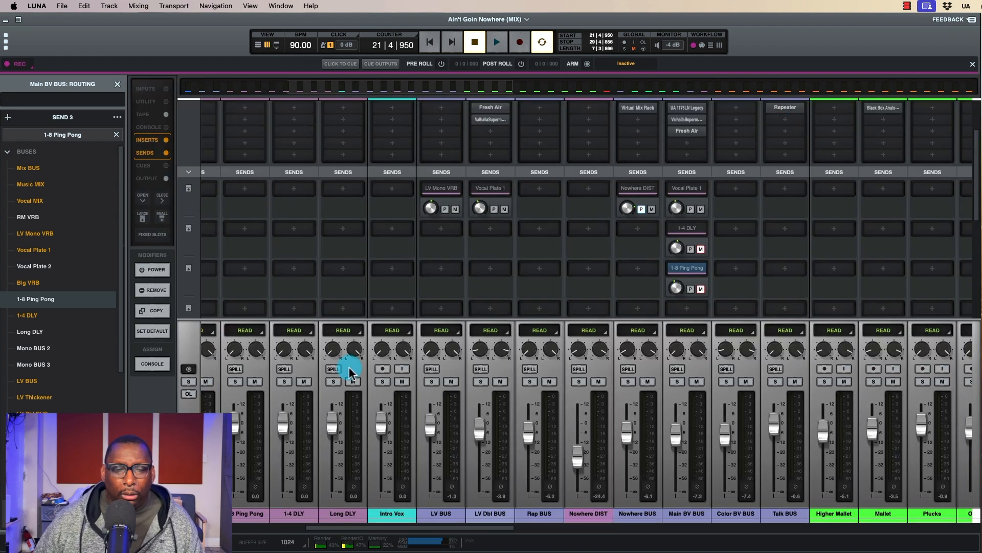
Close the Main BV BUS send routing list and audition the start of Break 1 in the mixer.
{"action": "scroll", "coordinate": [351, 372], "scroll_direction": "left", "scroll_amount": 5}
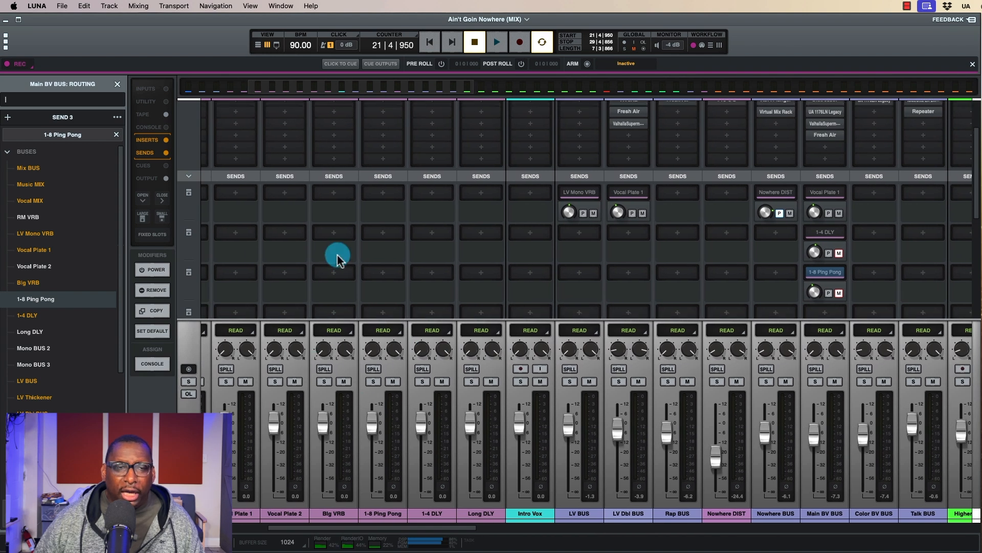
{"action": "scroll", "coordinate": [336, 259], "scroll_direction": "up", "scroll_amount": 3}
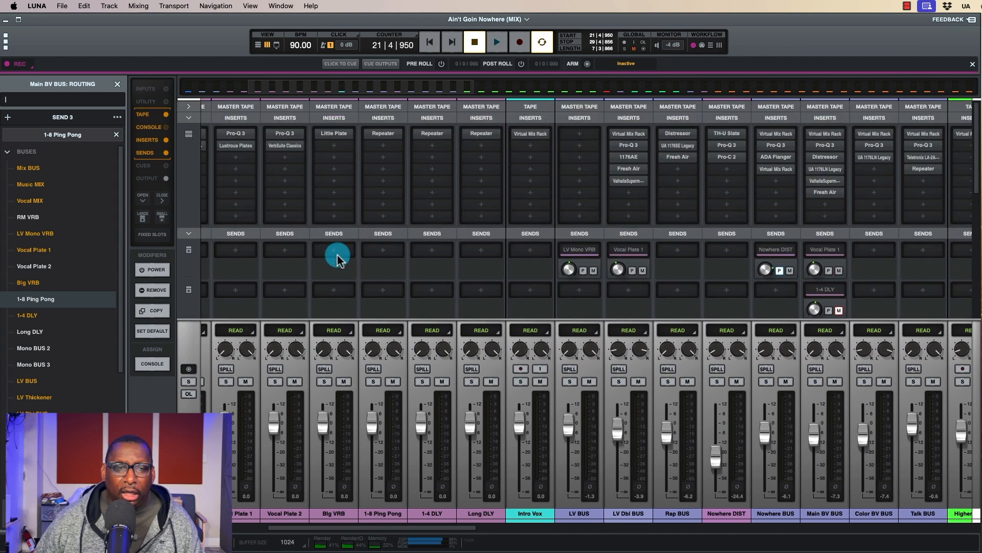
{"action": "left_click", "coordinate": [116, 86]}
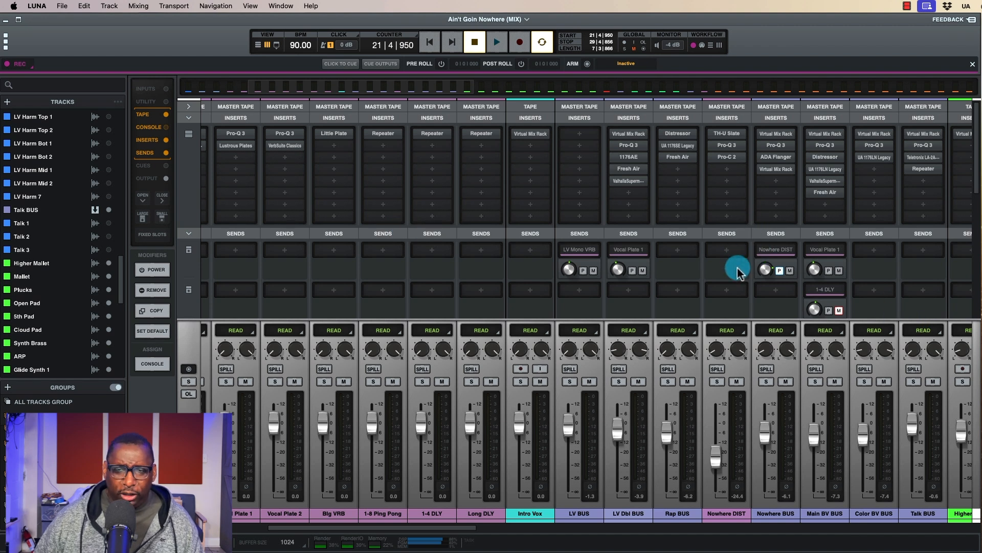
{"action": "key", "text": "space"}
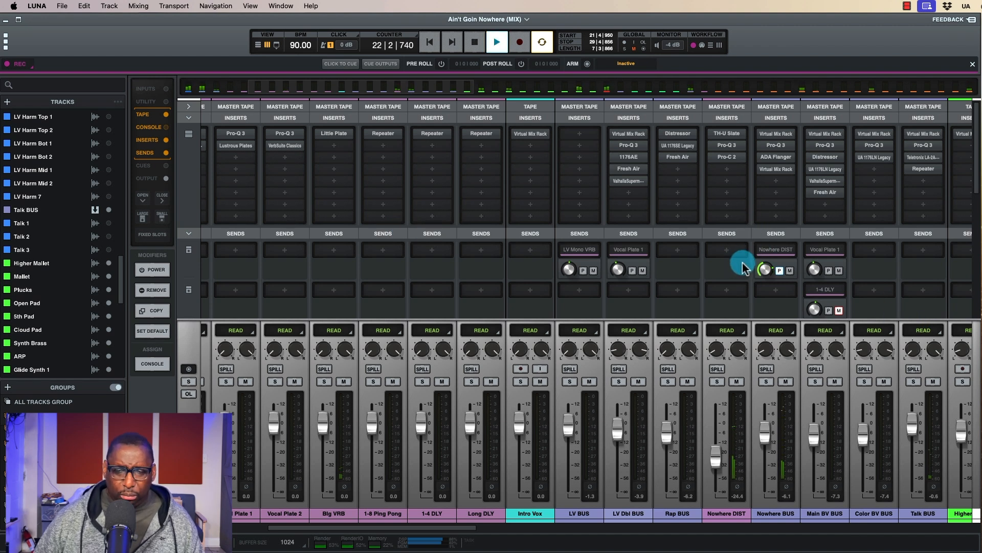
{"action": "key", "text": "space"}
Set the playback loop from bar 21 to bar 29 and play the chorus-to-break transition with the mixer open.
{"action": "key", "text": "super+equal"}
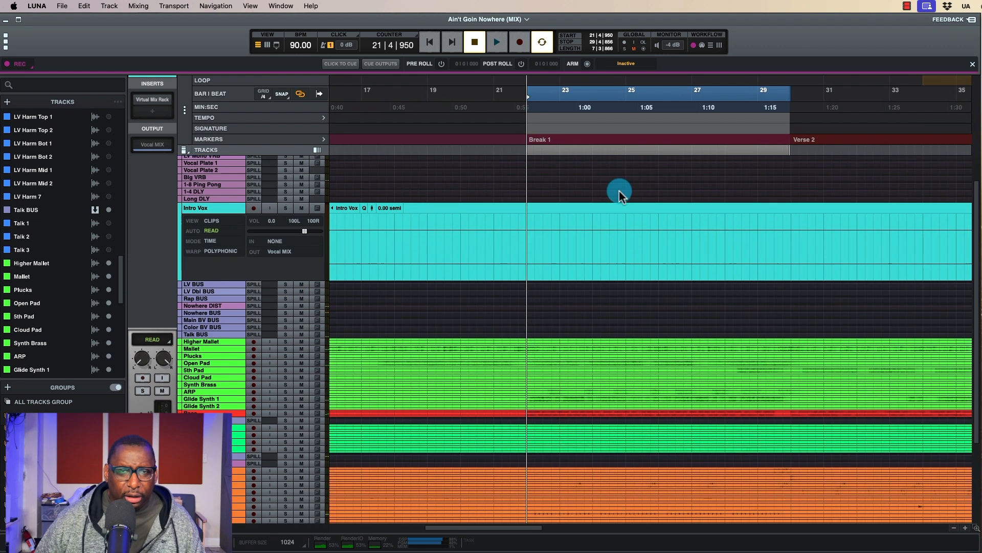
{"action": "scroll", "coordinate": [619, 196], "scroll_direction": "down", "scroll_amount": 2}
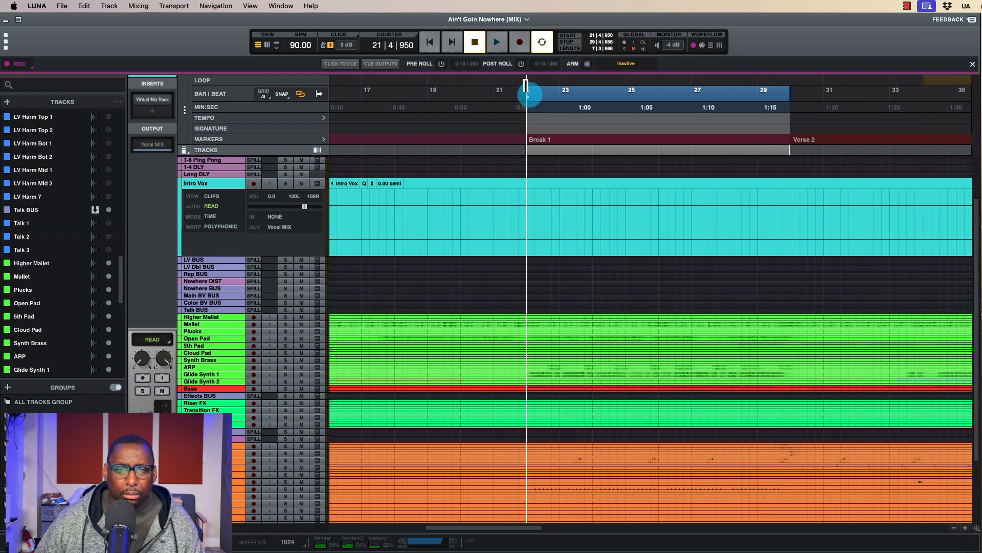
{"action": "left_click_drag", "start_coordinate": [496, 94], "coordinate": [760, 104]}
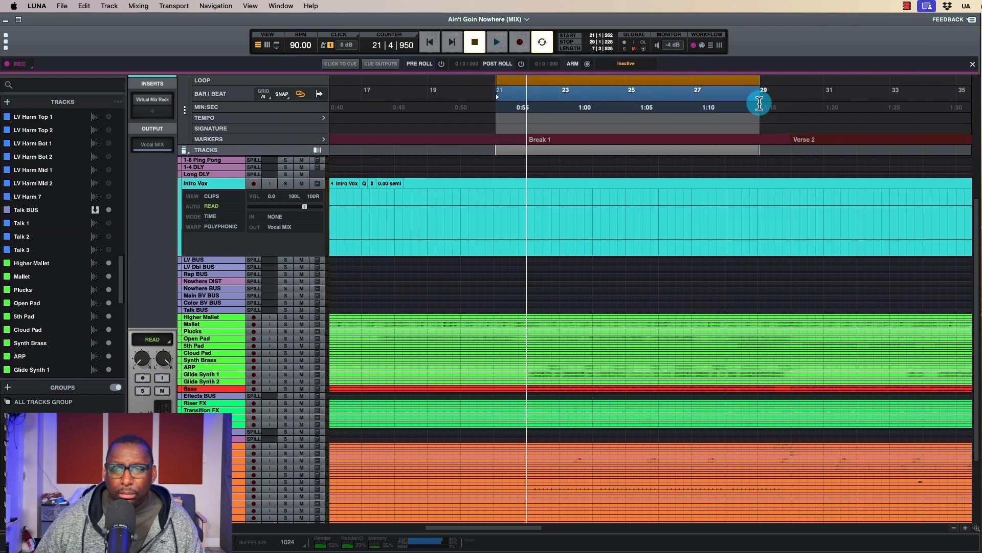
{"action": "key", "text": "space"}
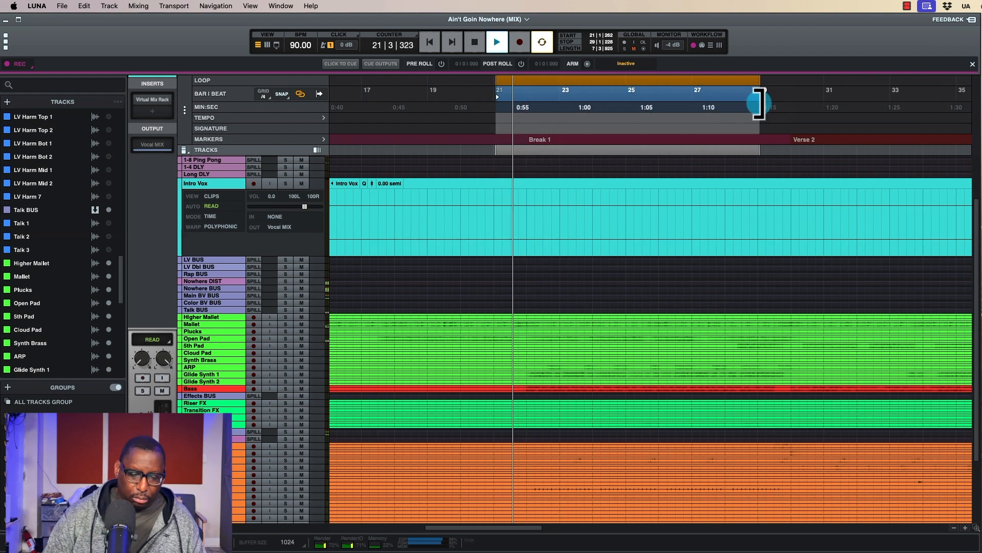
{"action": "key", "text": "super+equal"}
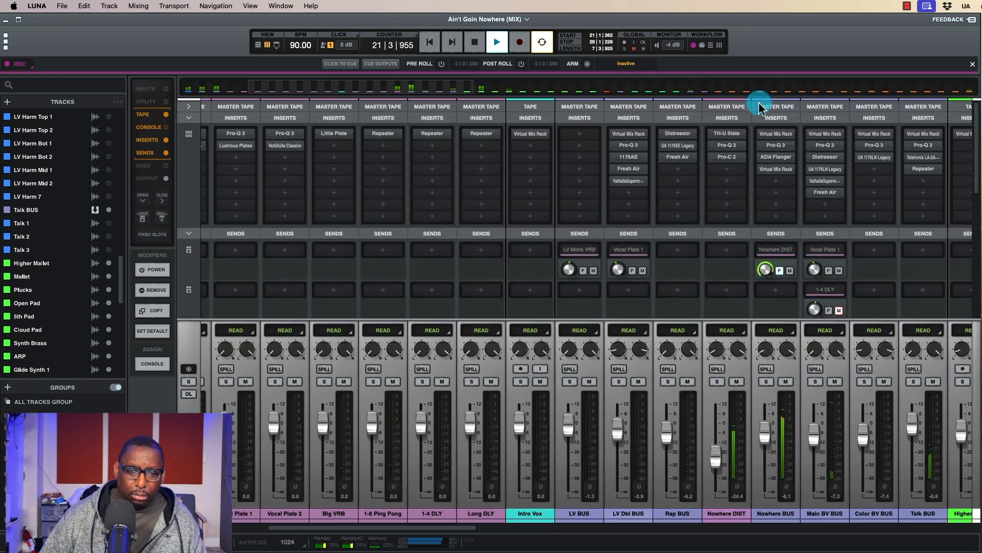
Add a second send on the Nowhere BUS routed to Vocal Plate 2 and stop playback.
{"action": "left_click", "coordinate": [774, 290]}
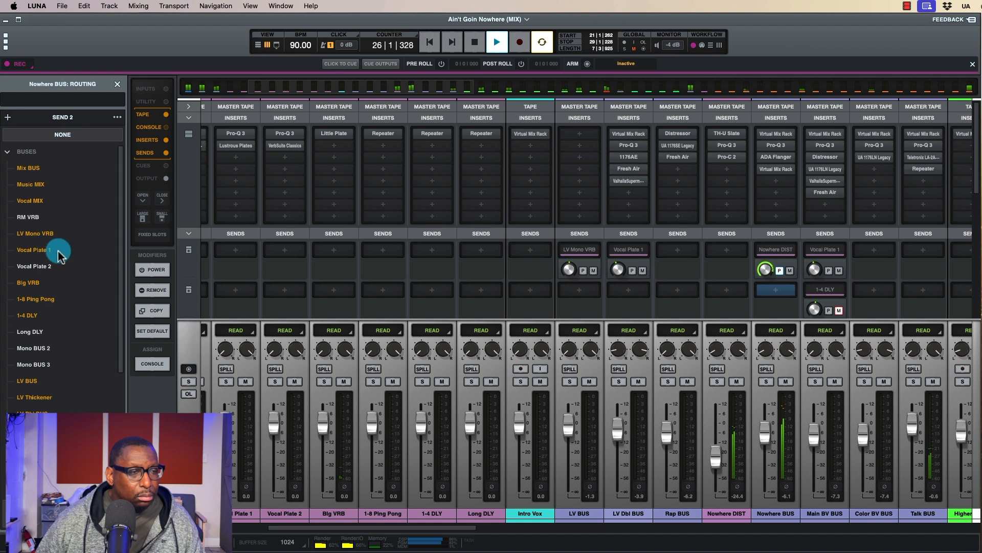
{"action": "left_click", "coordinate": [48, 265]}
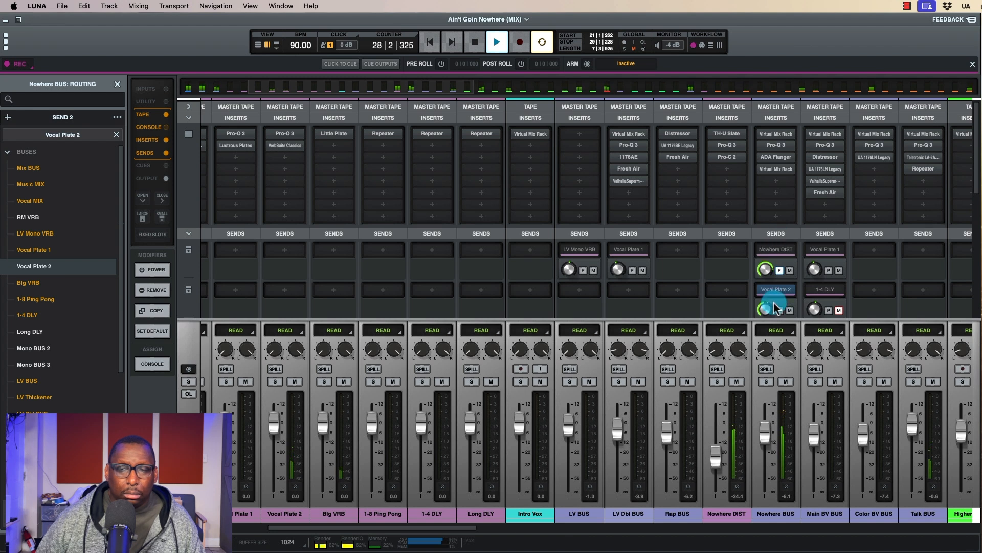
{"action": "key", "text": "space"}
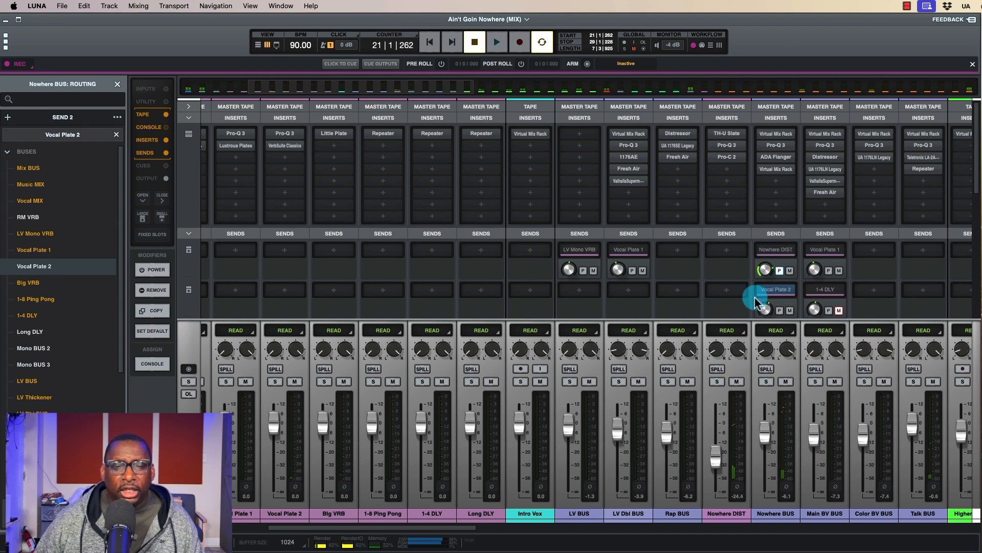
Replace VerbSuite Classics on the Vocal Plate 2 track with ValhallaVintageVerb and audition the loop with its default settings.
{"action": "scroll", "coordinate": [402, 250], "scroll_direction": "left", "scroll_amount": 10}
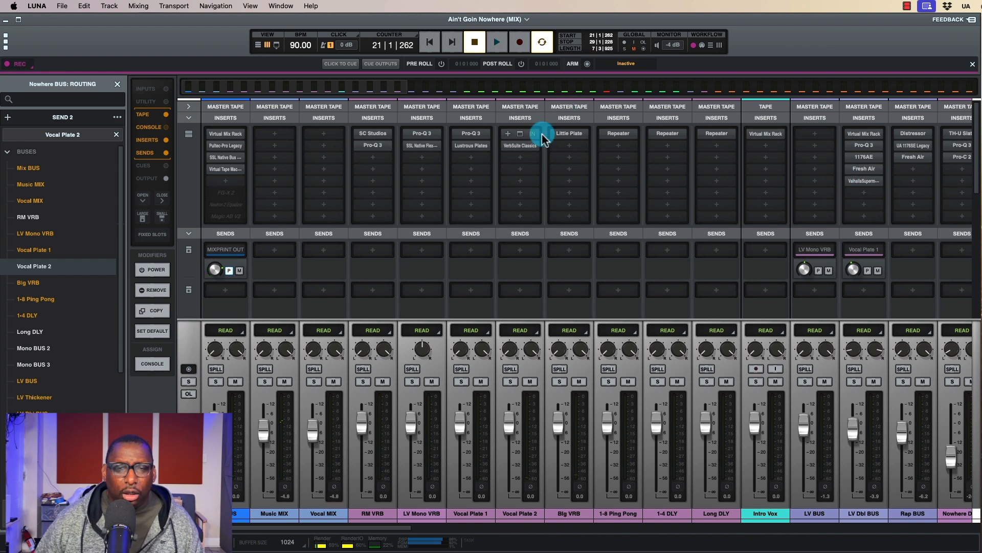
{"action": "right_click", "coordinate": [520, 146]}
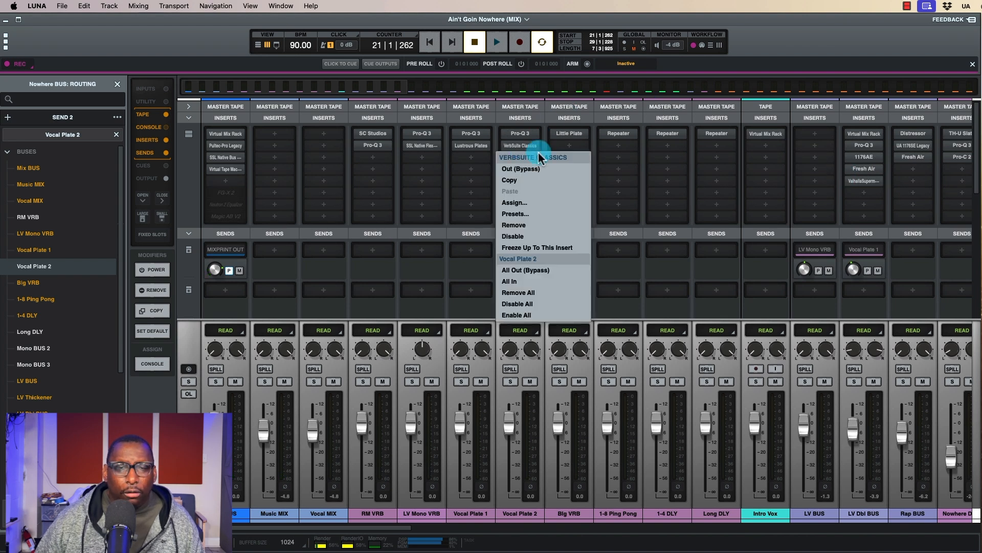
{"action": "left_click", "coordinate": [536, 226]}
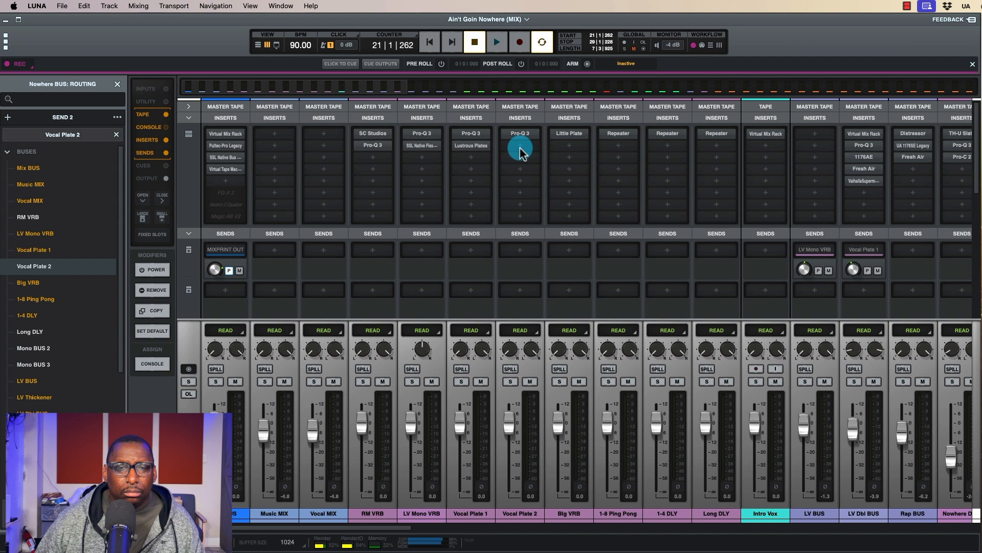
{"action": "left_click", "coordinate": [521, 149]}
{"action": "type", "text": "vintag"}
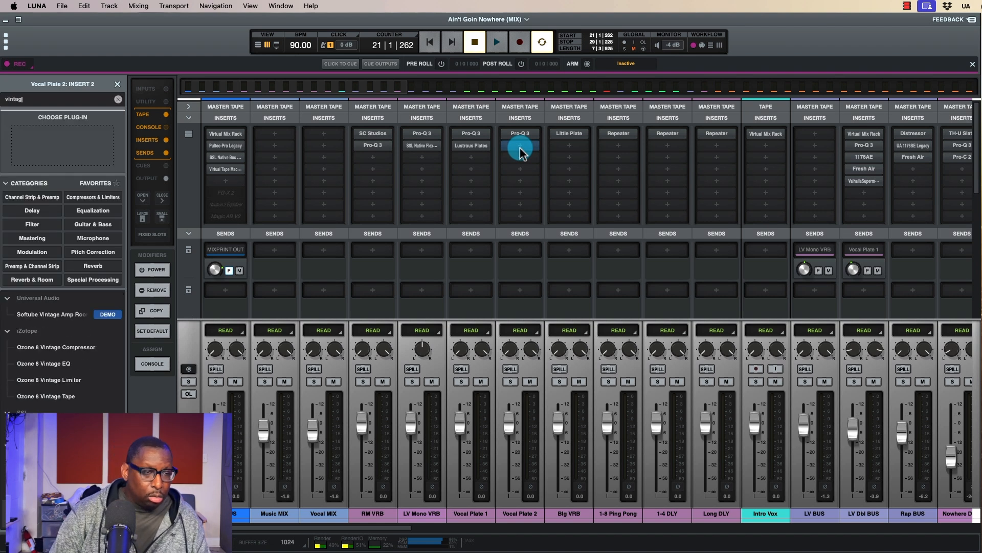
{"action": "double_click", "coordinate": [48, 462]}
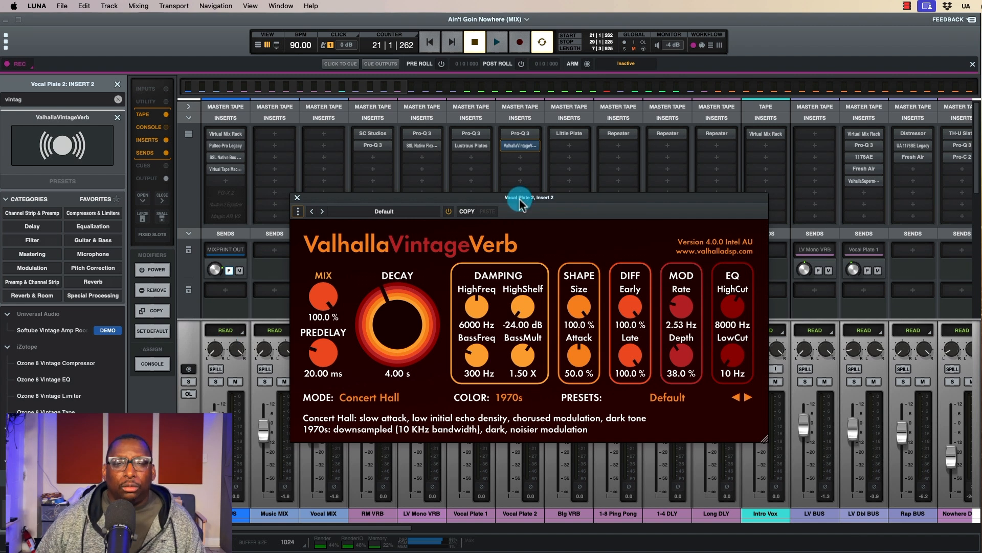
{"action": "left_click_drag", "start_coordinate": [520, 199], "coordinate": [477, 160]}
{"action": "key", "text": "space"}
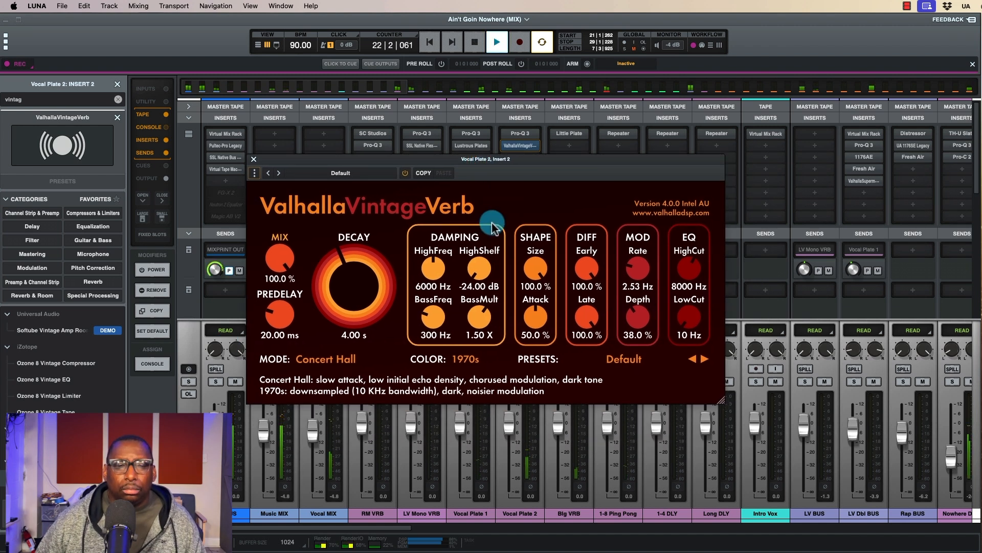
{"action": "key", "text": "space"}
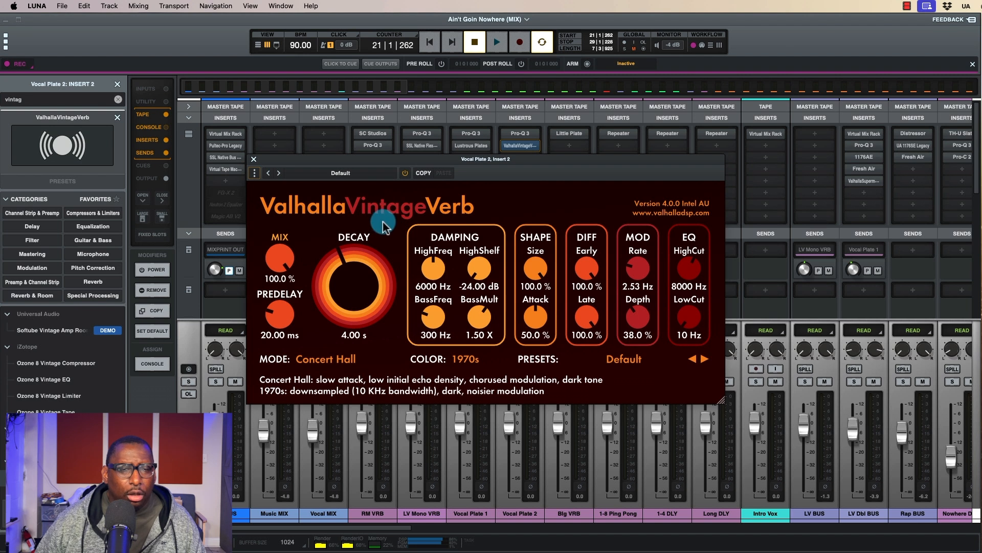
{"action": "left_click", "coordinate": [356, 175]}
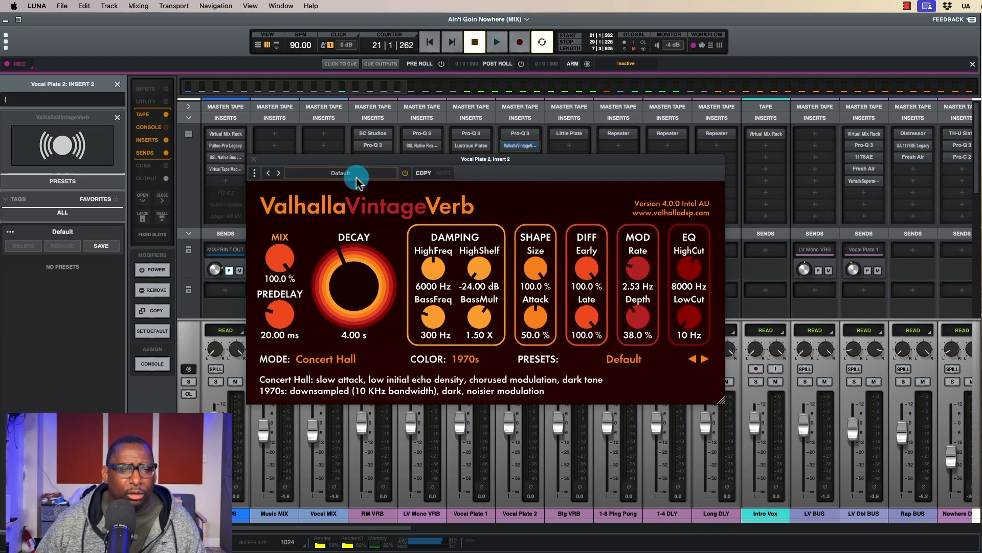
{"action": "left_click", "coordinate": [326, 359]}
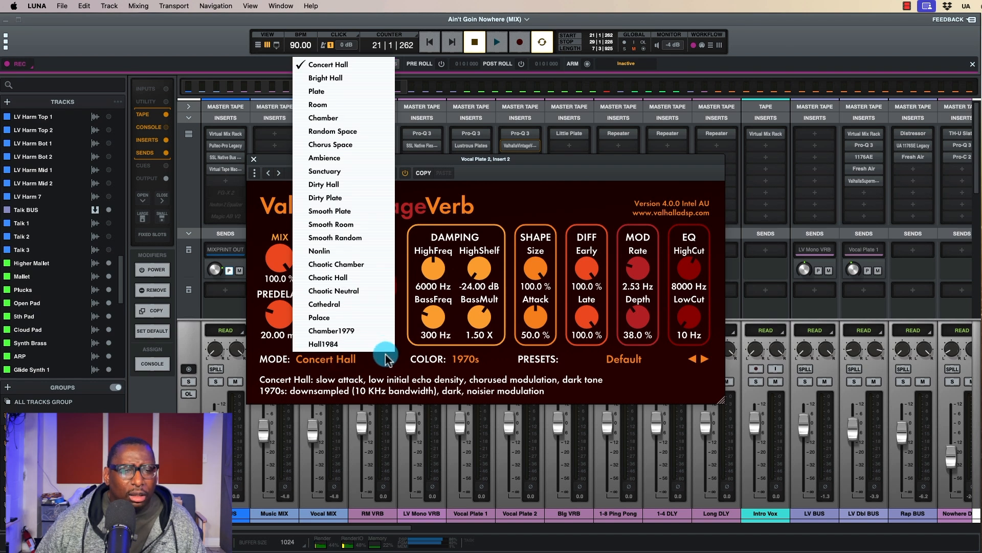
{"action": "left_click", "coordinate": [640, 385]}
{"action": "left_click", "coordinate": [629, 361]}
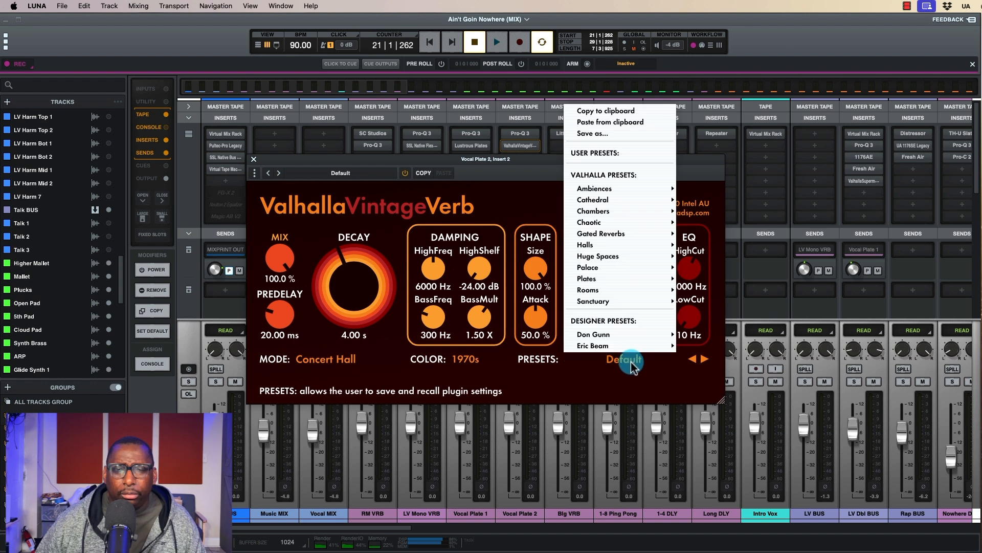
{"action": "mouse_move", "coordinate": [660, 225]}
{"action": "mouse_move", "coordinate": [644, 250]}
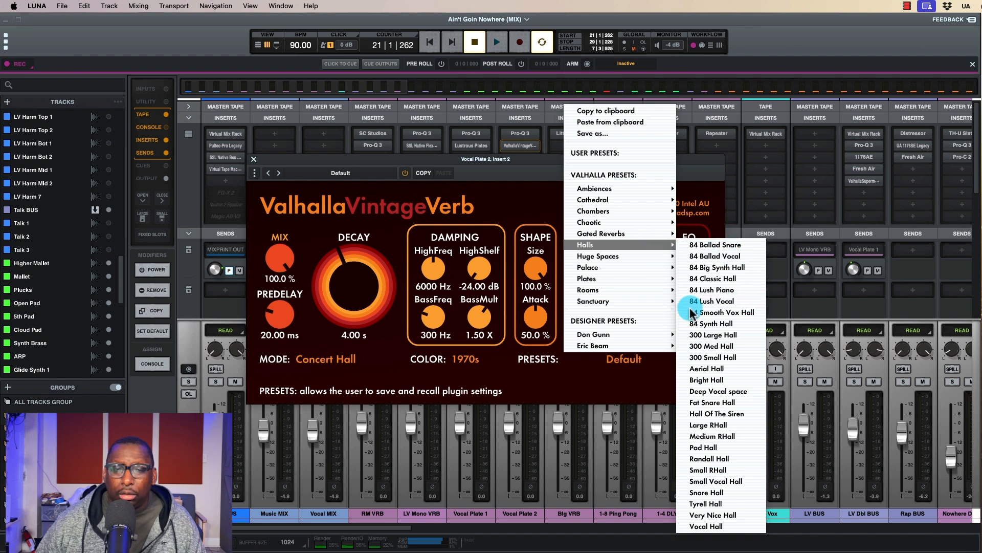
{"action": "left_click", "coordinate": [579, 398]}
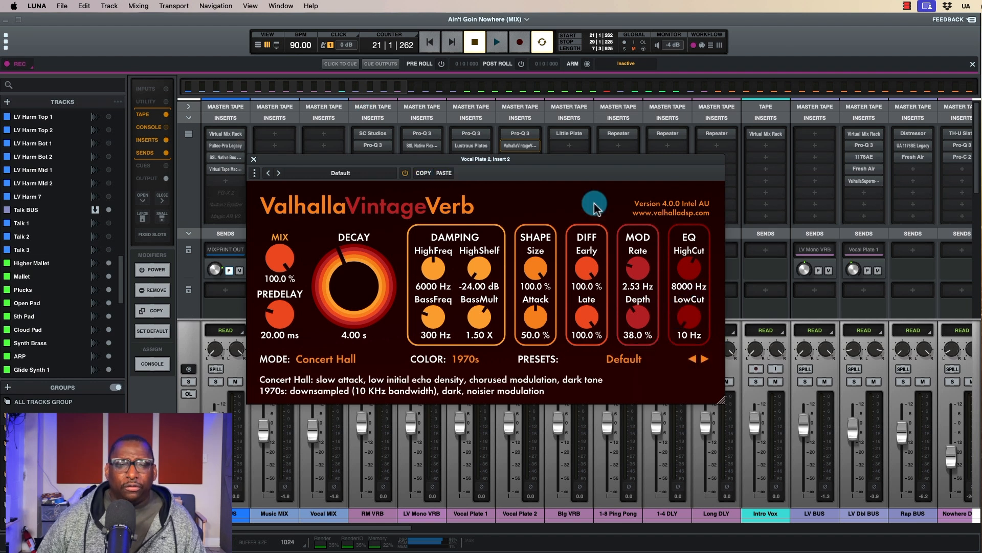
Play the loop and try the 84 Classic Hall preset in ValhallaVintageVerb on Vocal Plate 2.
{"action": "key", "text": "space"}
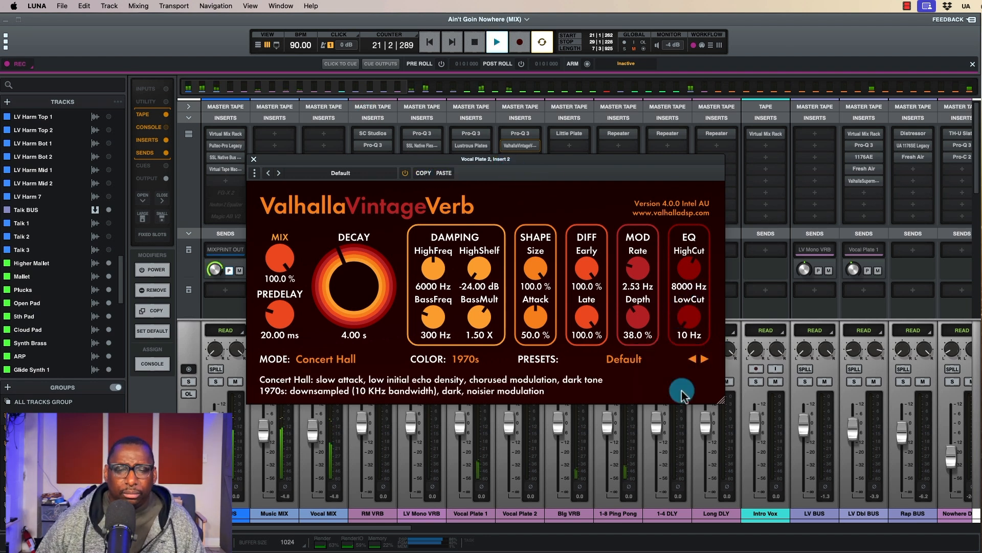
{"action": "left_click", "coordinate": [640, 358]}
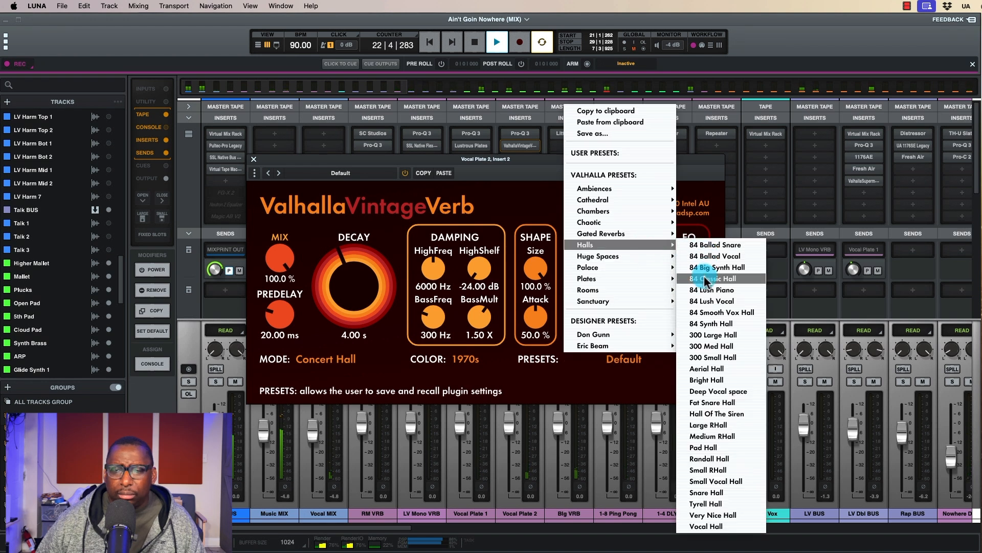
{"action": "left_click", "coordinate": [705, 280]}
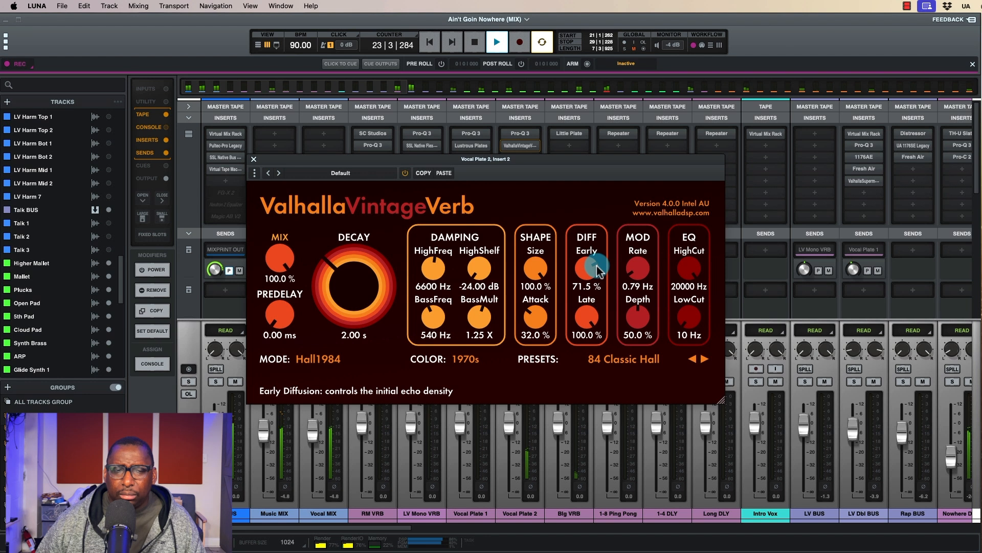
Try the Deep Vocal space hall preset and adjust the Nowhere BUS send level to Vocal Plate 2.
{"action": "left_click", "coordinate": [654, 361]}
{"action": "mouse_move", "coordinate": [633, 243]}
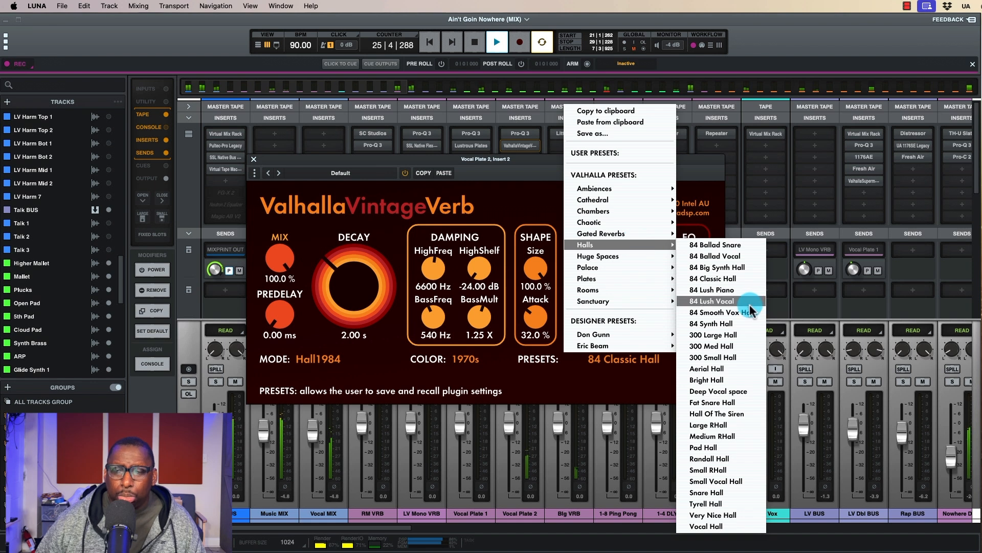
{"action": "left_click", "coordinate": [732, 391]}
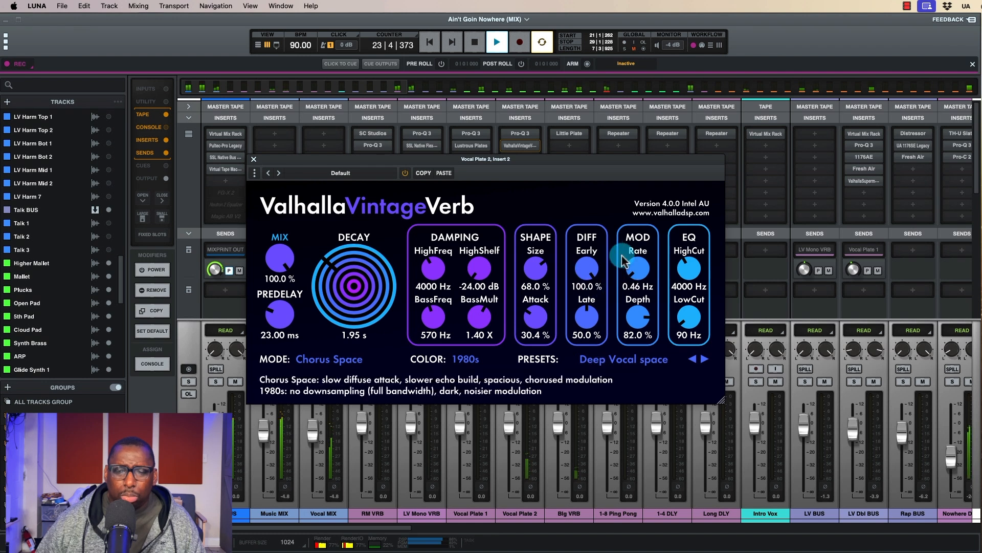
{"action": "scroll", "coordinate": [870, 276], "scroll_direction": "right", "scroll_amount": 5}
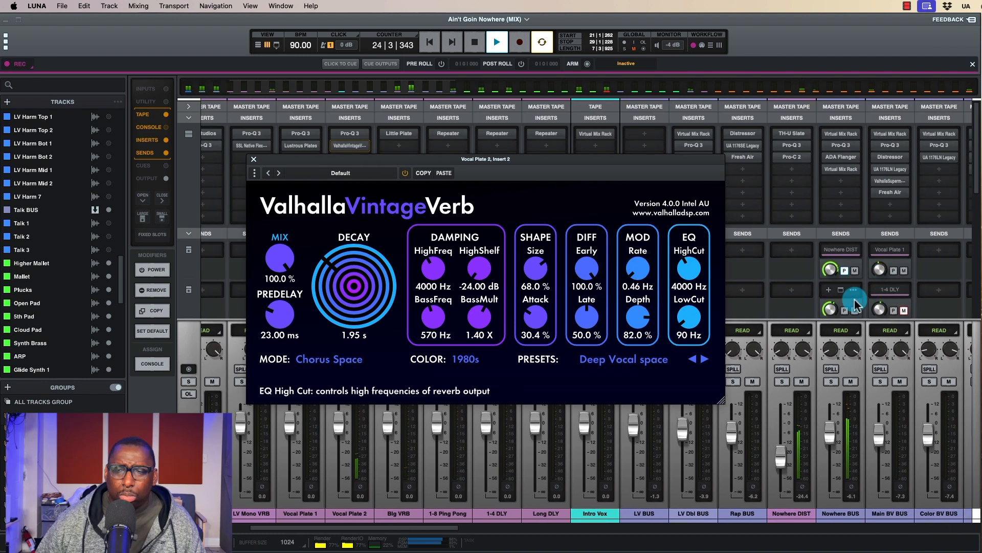
{"action": "left_click_drag", "start_coordinate": [830, 312], "coordinate": [830, 314]}
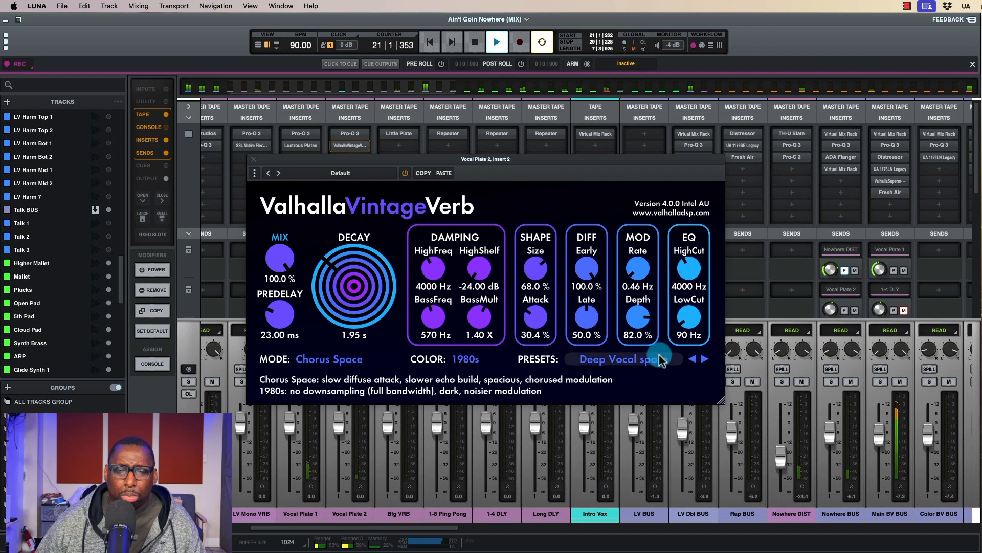
Try the 84 Smooth Vox Hall preset with the Nowhere BUS send to Vocal Plate 2 at about -7 dB.
{"action": "left_click", "coordinate": [636, 360]}
{"action": "mouse_move", "coordinate": [637, 335]}
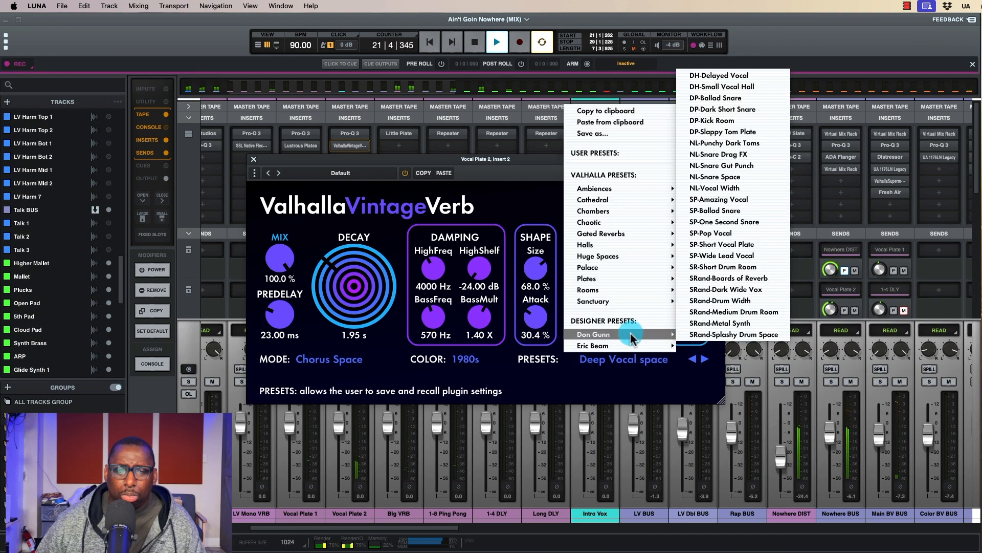
{"action": "mouse_move", "coordinate": [622, 249]}
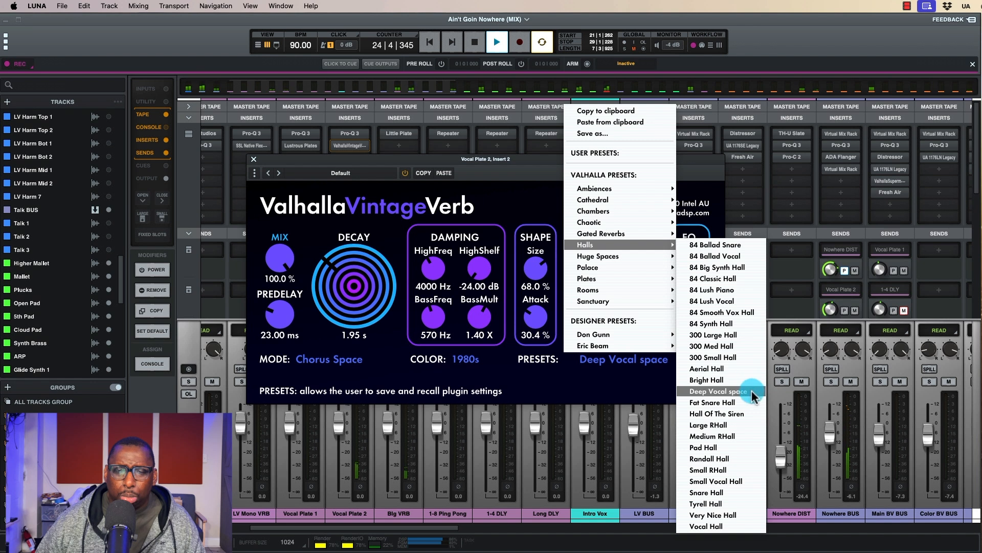
{"action": "left_click", "coordinate": [738, 312]}
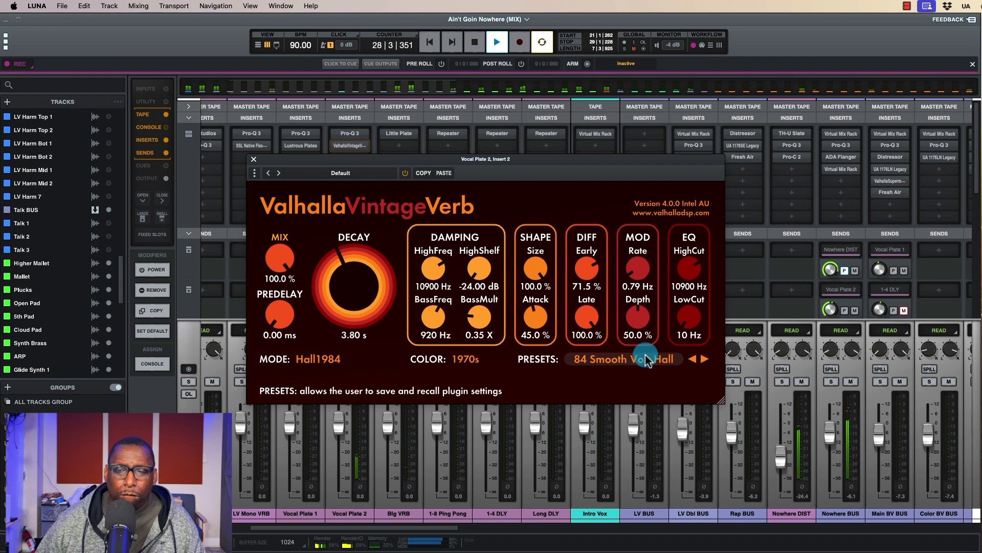
{"action": "left_click_drag", "start_coordinate": [831, 308], "coordinate": [832, 294]}
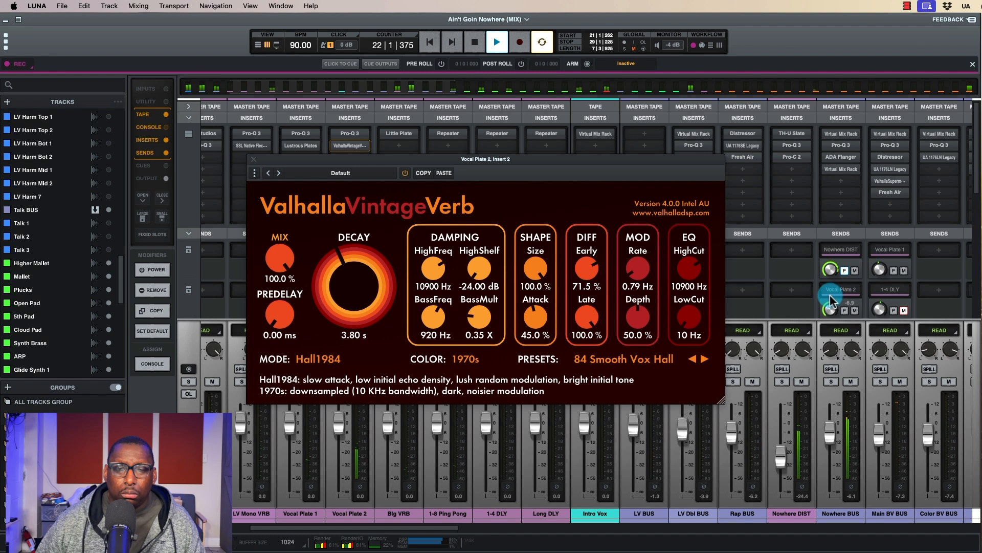
Load the Deep Vocal space preset and set its damping HighFreq to about 2990 Hz and EQ HighCut to about 3070 Hz.
{"action": "left_click", "coordinate": [640, 359]}
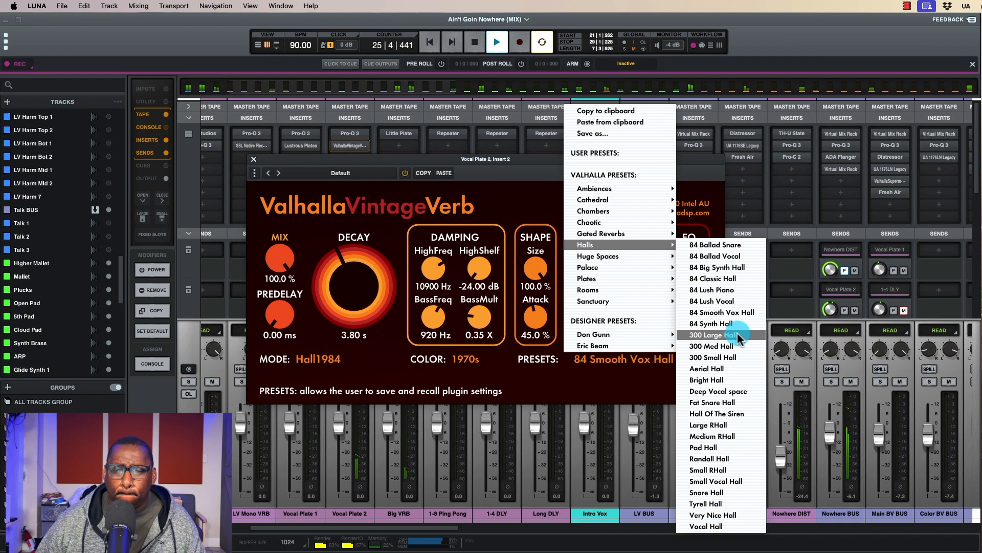
{"action": "left_click", "coordinate": [745, 392]}
{"action": "mouse_move", "coordinate": [434, 270]}
{"action": "left_mouse_down"}
{"action": "mouse_move", "coordinate": [456, 279]}
{"action": "mouse_move", "coordinate": [429, 279]}
{"action": "left_mouse_up"}
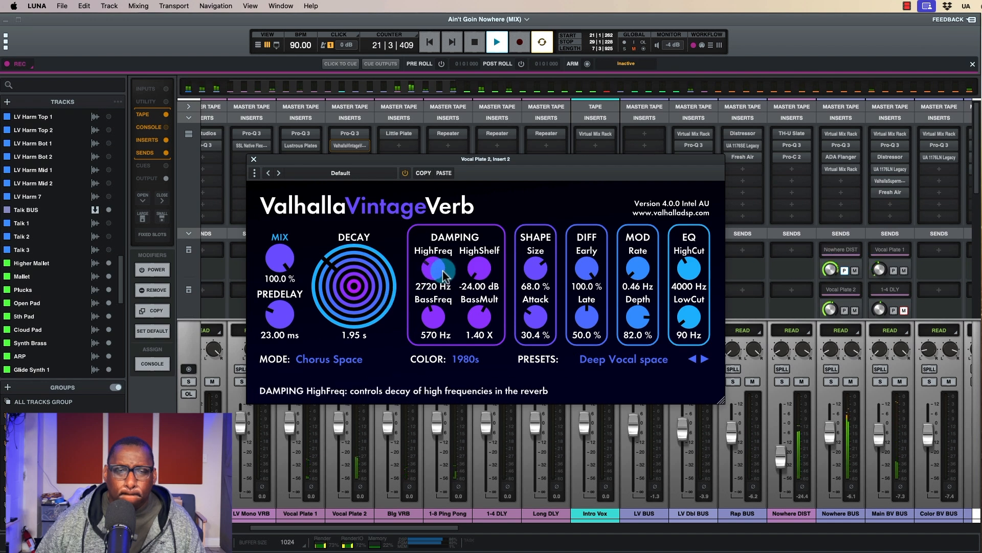
{"action": "left_click_drag", "start_coordinate": [687, 266], "coordinate": [686, 274]}
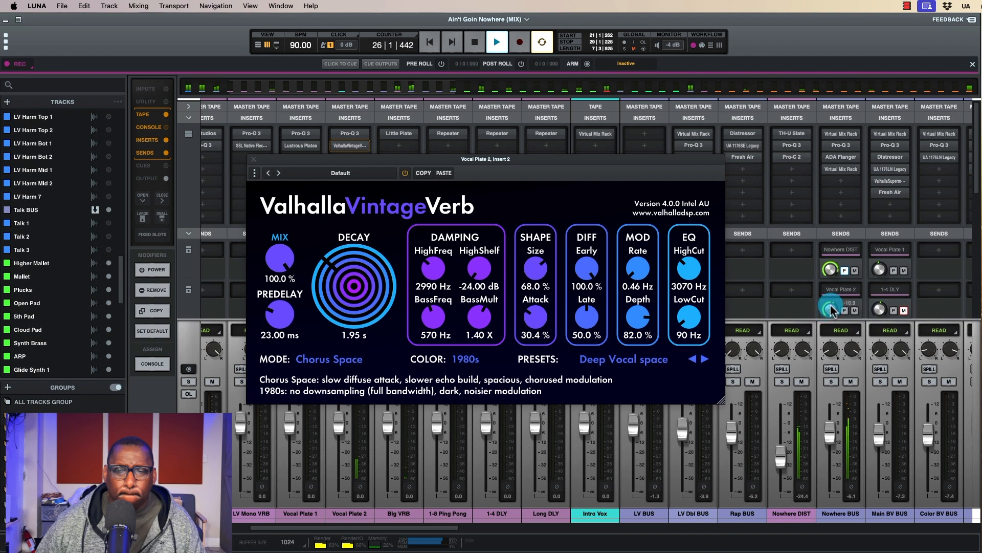
Close the reverb window and set the Nowhere BUS send to Vocal Plate 2 to about -13 dB.
{"action": "left_click", "coordinate": [253, 160]}
{"action": "mouse_move", "coordinate": [832, 292]}
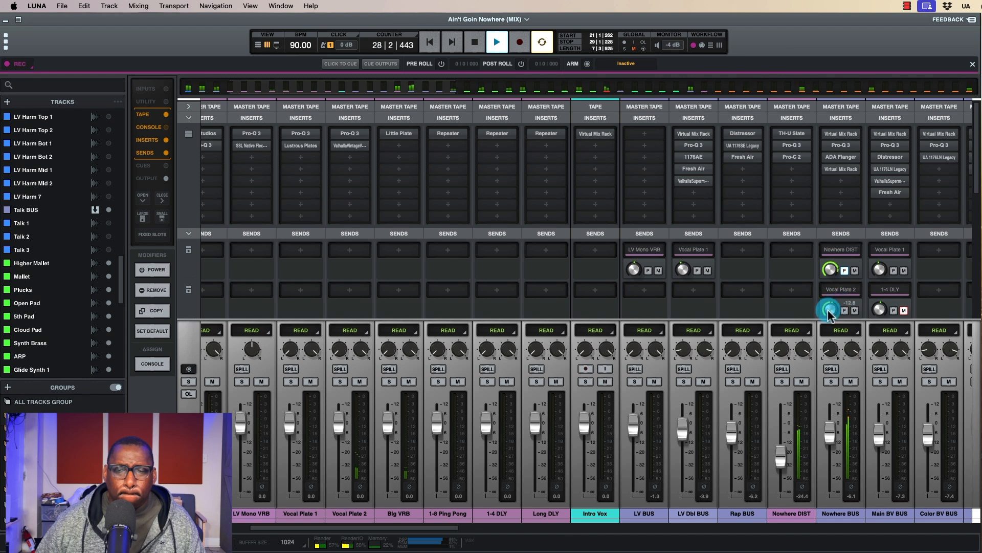
Reopen ValhallaVintageVerb on Vocal Plate 2, change its mode to Concert Hall and set the predelay to about 29 ms.
{"action": "left_click", "coordinate": [350, 147]}
{"action": "left_click_drag", "start_coordinate": [274, 331], "coordinate": [271, 336]}
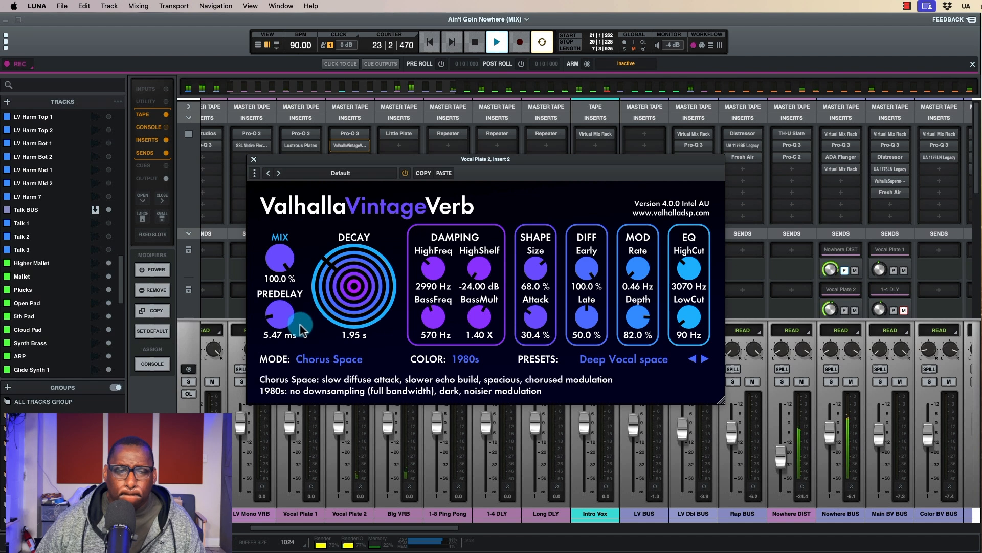
{"action": "left_click_drag", "start_coordinate": [276, 319], "coordinate": [275, 314]}
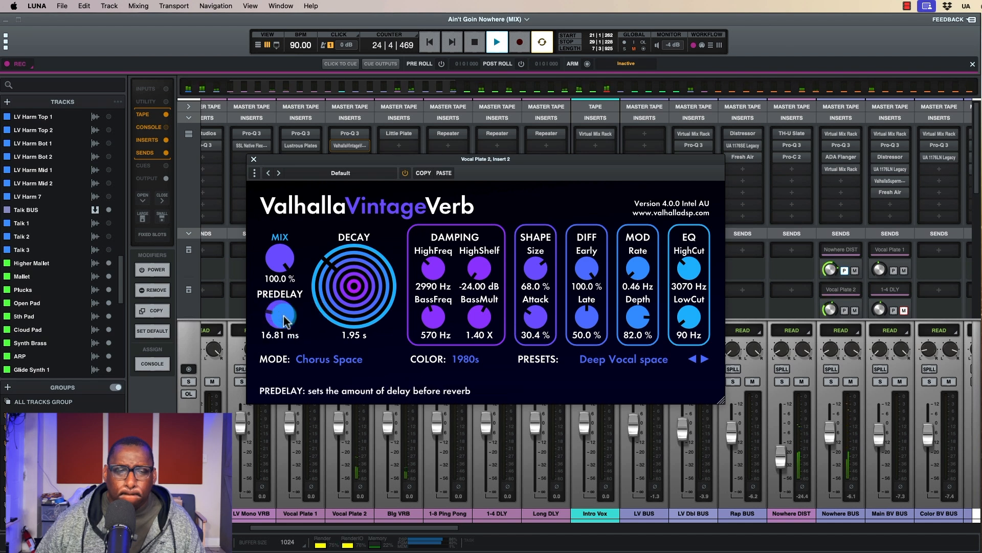
{"action": "left_click", "coordinate": [307, 361]}
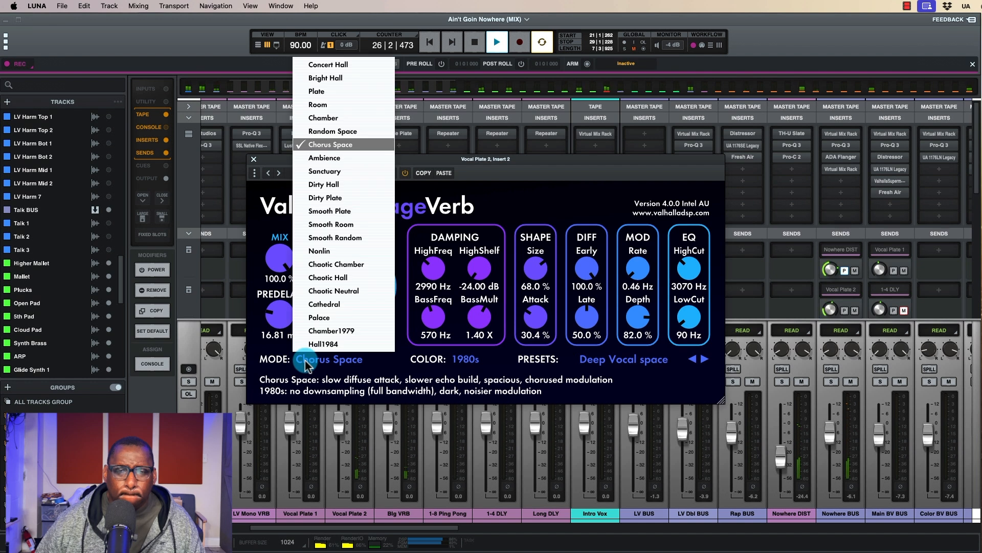
{"action": "left_click", "coordinate": [338, 62]}
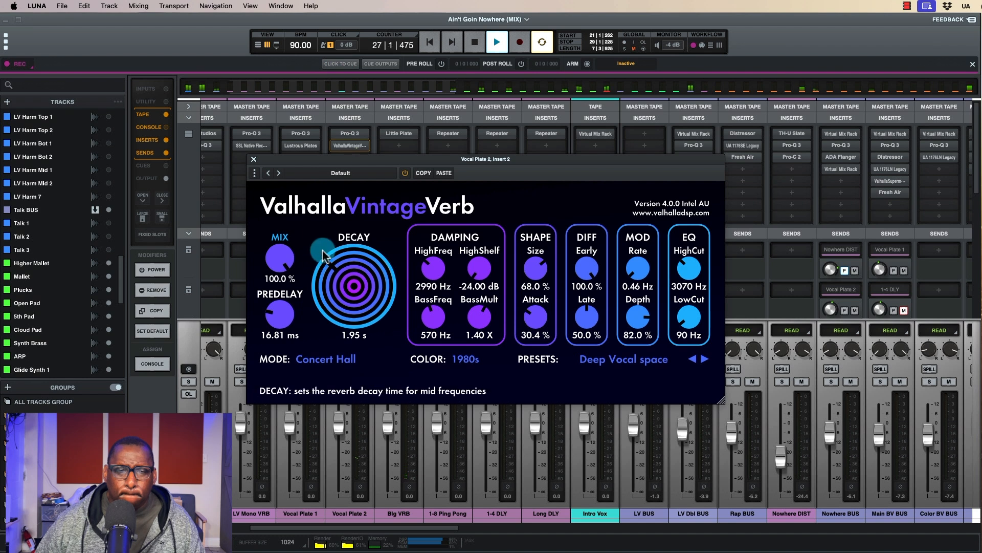
{"action": "left_click_drag", "start_coordinate": [279, 310], "coordinate": [278, 311]}
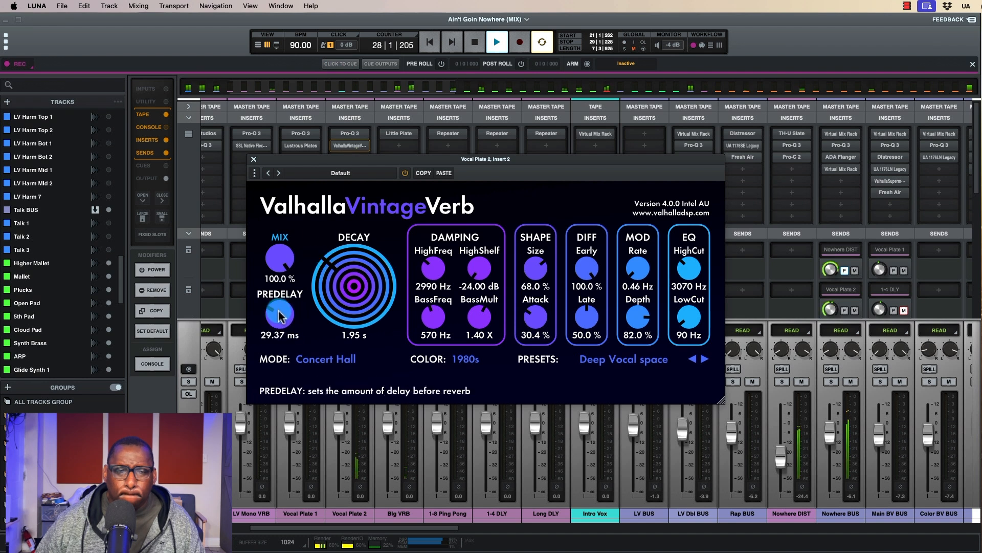
Browse neighbouring ValhallaVintageVerb presets on Vocal Plate 2, and reload Deep Vocal space from the Halls presets.
{"action": "left_click", "coordinate": [829, 311]}
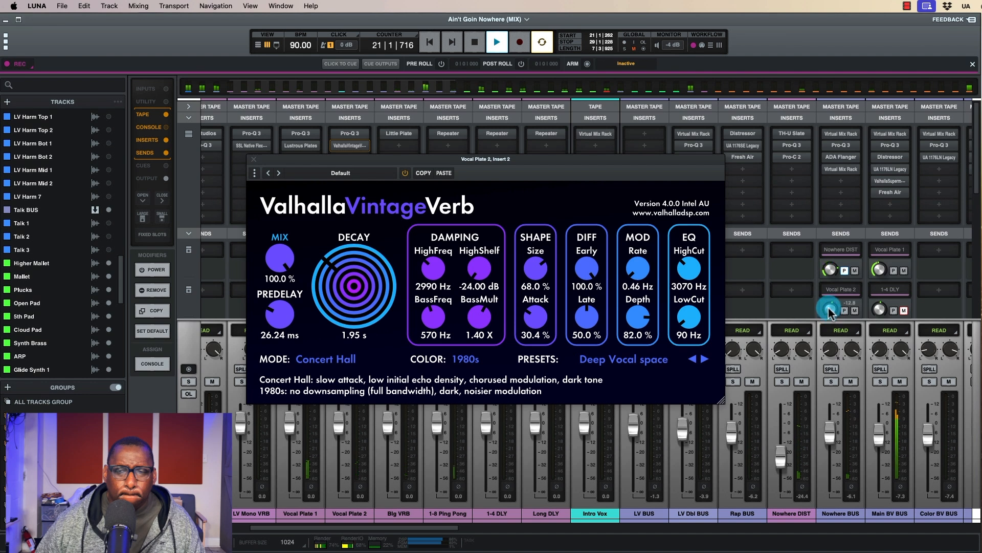
{"action": "left_click", "coordinate": [704, 359]}
{"action": "left_click", "coordinate": [692, 358]}
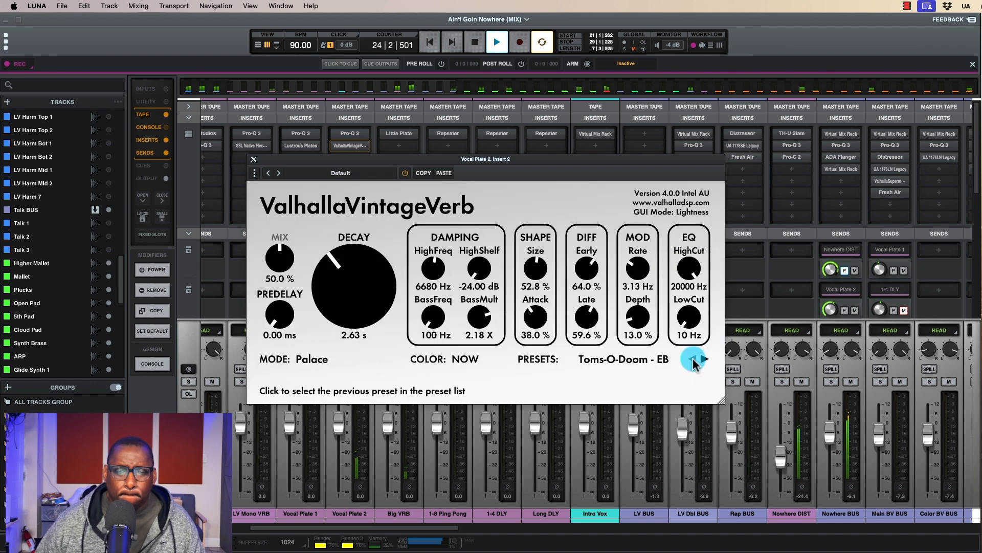
{"action": "left_click", "coordinate": [651, 365]}
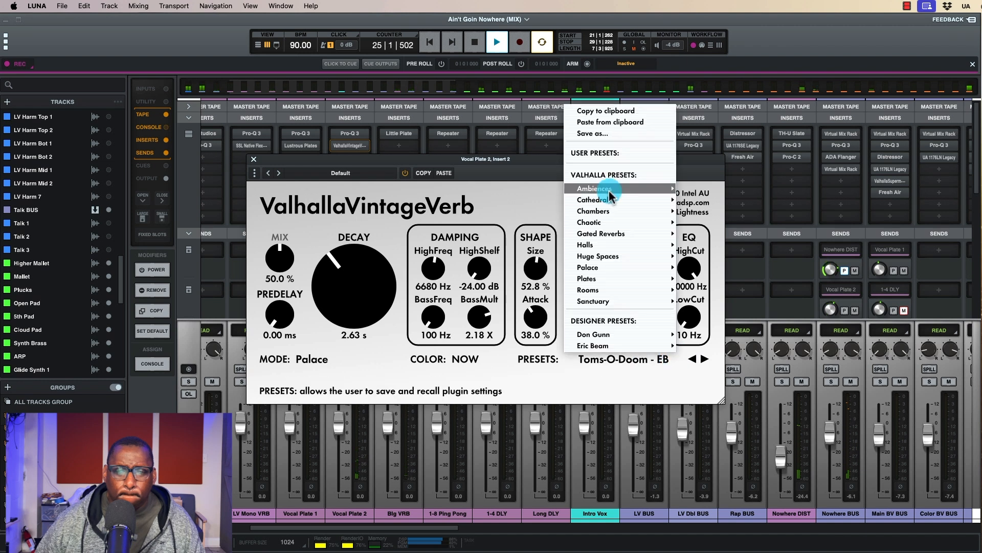
{"action": "mouse_move", "coordinate": [603, 245]}
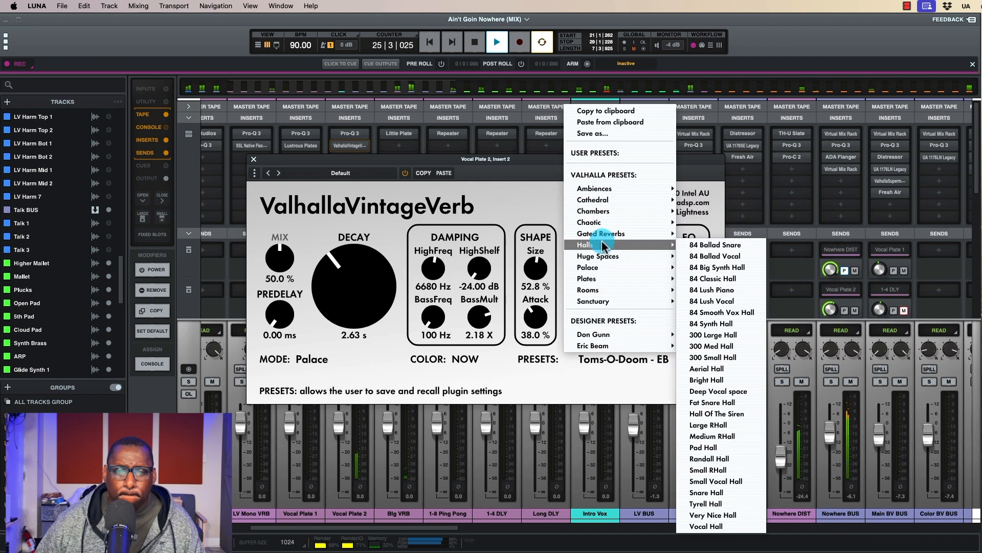
{"action": "left_click", "coordinate": [729, 392]}
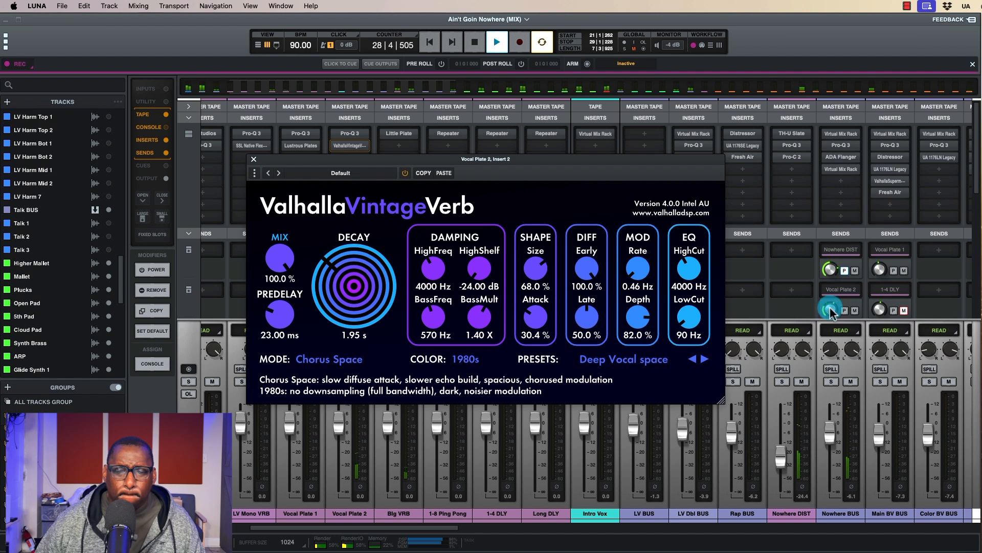
{"action": "key", "text": "space"}
{"action": "key", "text": "space"}
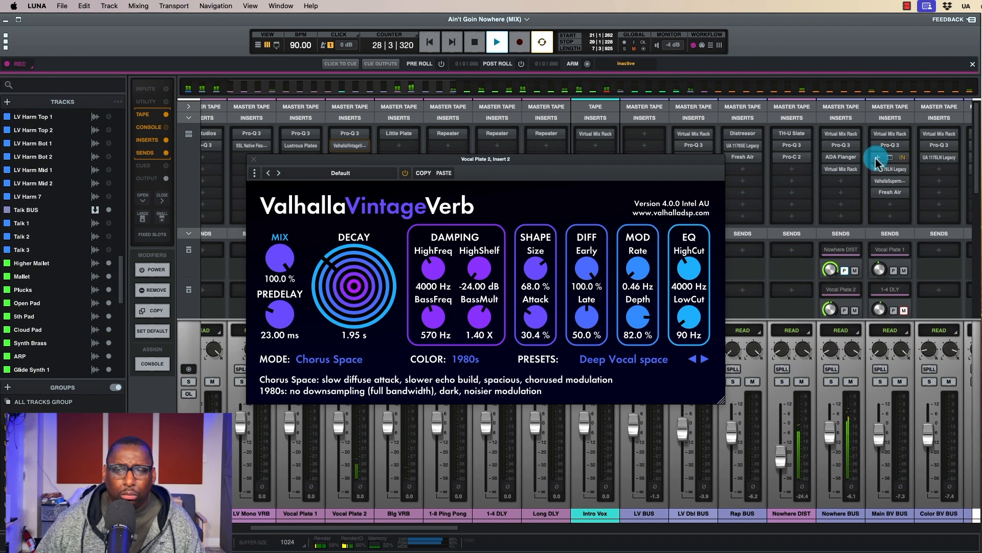
Pull the high band of the Nowhere BUS Pro-Q 3 down to a slight cut and set its Vocal Plate 2 send to about -14.8 dB.
{"action": "left_click", "coordinate": [842, 147]}
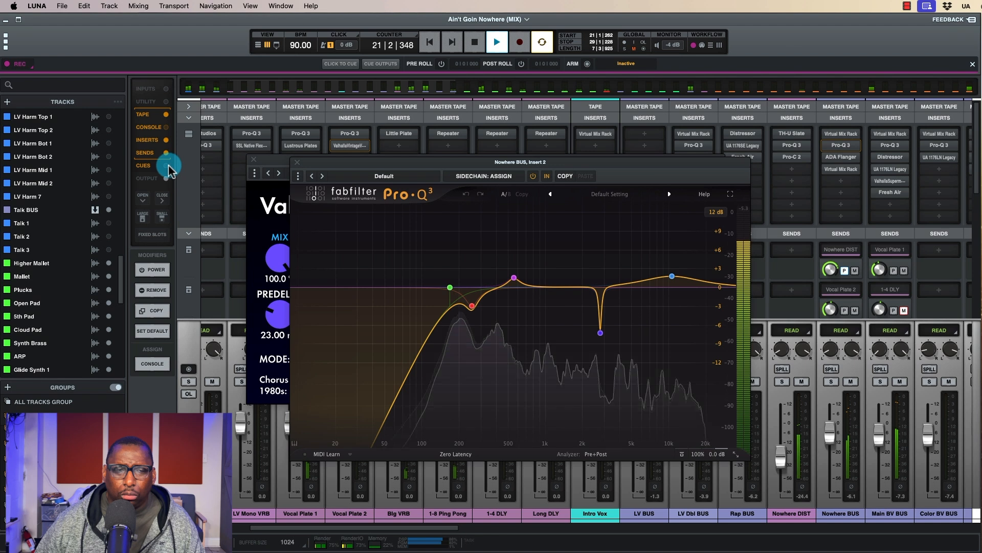
{"action": "left_click_drag", "start_coordinate": [711, 276], "coordinate": [664, 294]}
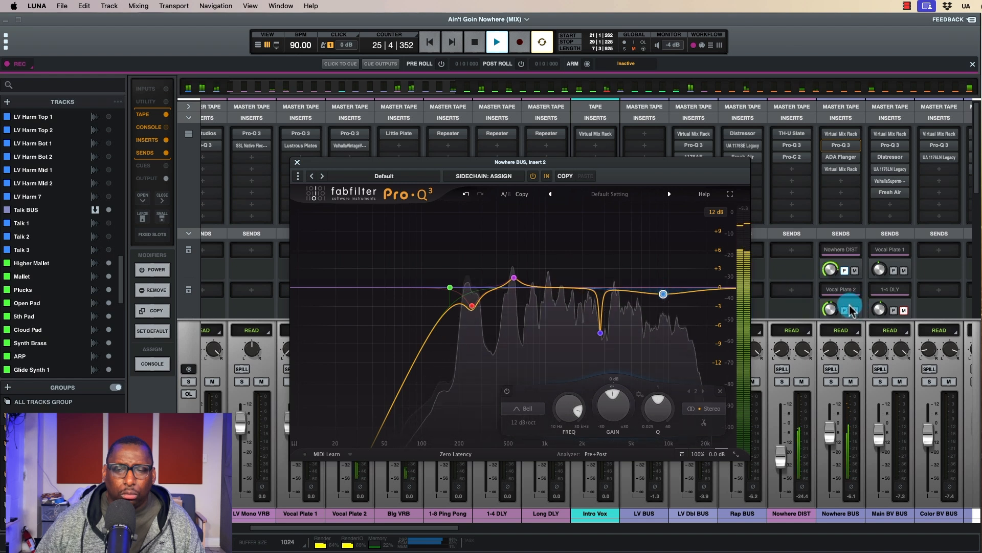
{"action": "left_click", "coordinate": [831, 309]}
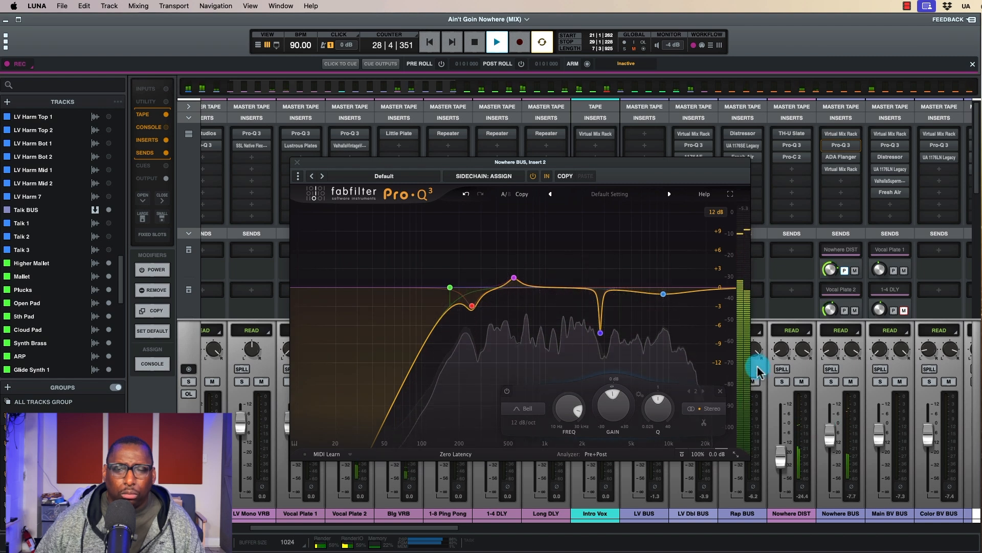
{"action": "mouse_move", "coordinate": [829, 308]}
{"action": "left_click_drag", "start_coordinate": [828, 307], "coordinate": [827, 311]}
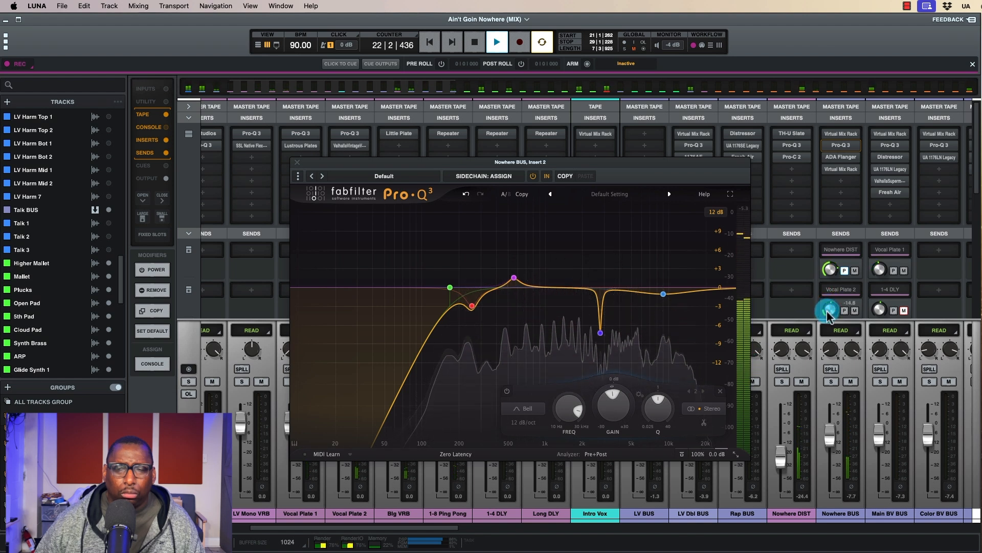
{"action": "left_click", "coordinate": [297, 163]}
Add a third send on the Nowhere BUS to 1-4 DLY and balance its level against the playing mix.
{"action": "scroll", "coordinate": [752, 258], "scroll_direction": "down", "scroll_amount": 5}
{"action": "scroll", "coordinate": [752, 257], "scroll_direction": "down", "scroll_amount": 2}
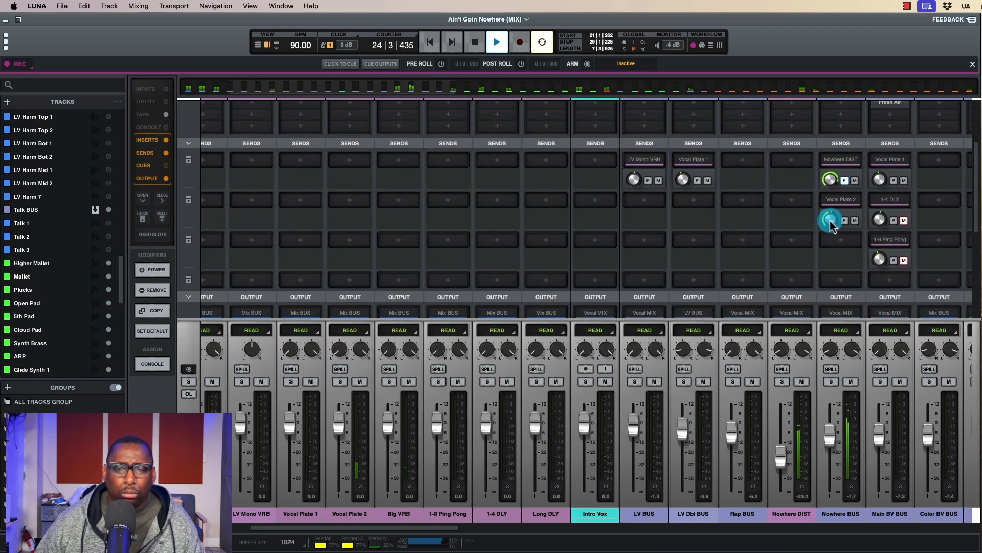
{"action": "left_click", "coordinate": [825, 239]}
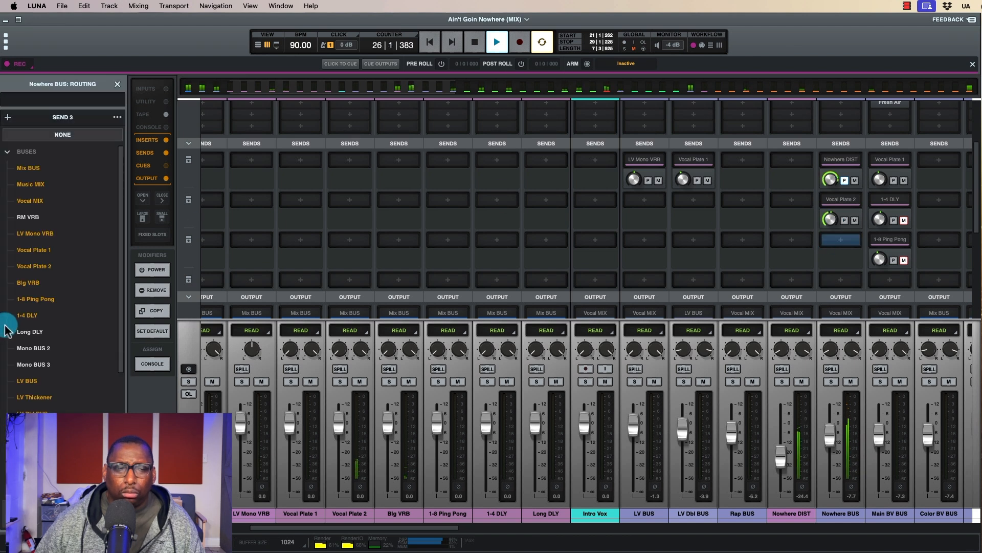
{"action": "left_click", "coordinate": [25, 314]}
{"action": "left_click_drag", "start_coordinate": [831, 261], "coordinate": [835, 220]}
{"action": "left_click_drag", "start_coordinate": [831, 260], "coordinate": [832, 253]}
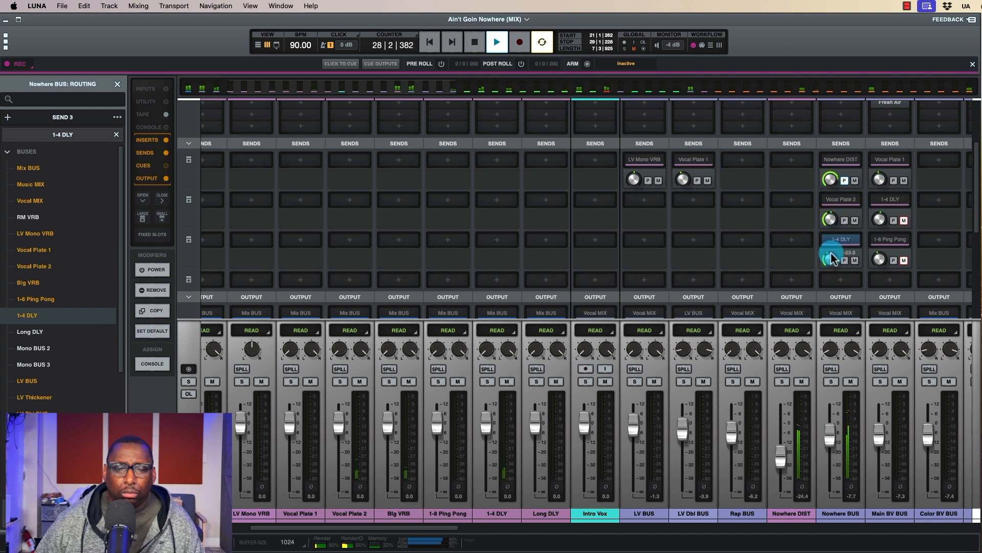
{"action": "left_click_drag", "start_coordinate": [832, 256], "coordinate": [833, 246]}
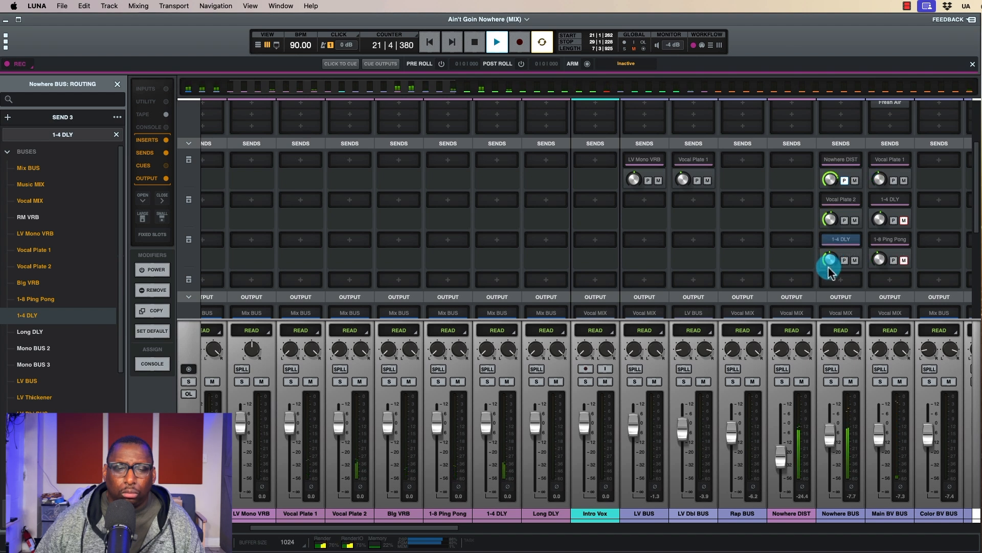
{"action": "left_click_drag", "start_coordinate": [829, 271], "coordinate": [830, 262]}
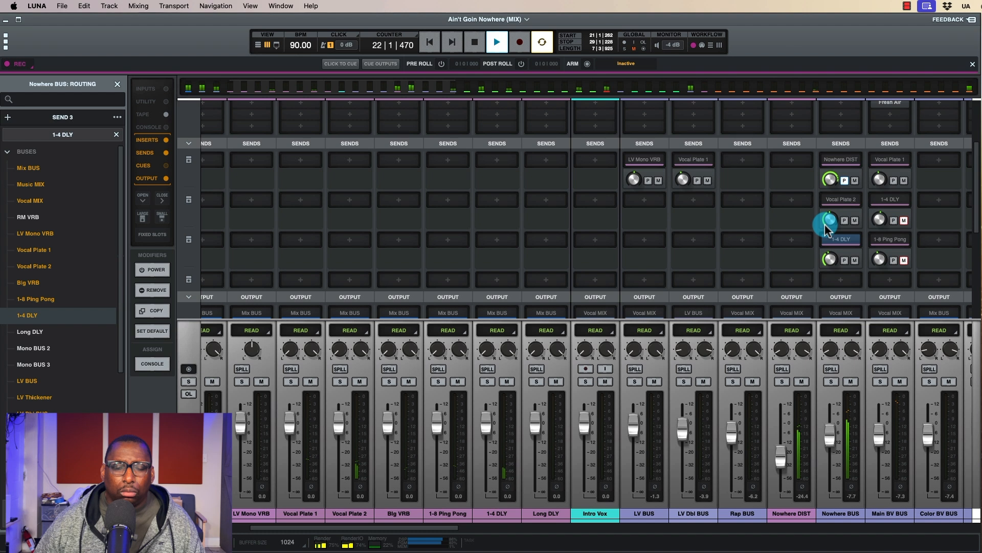
{"action": "mouse_move", "coordinate": [829, 222]}
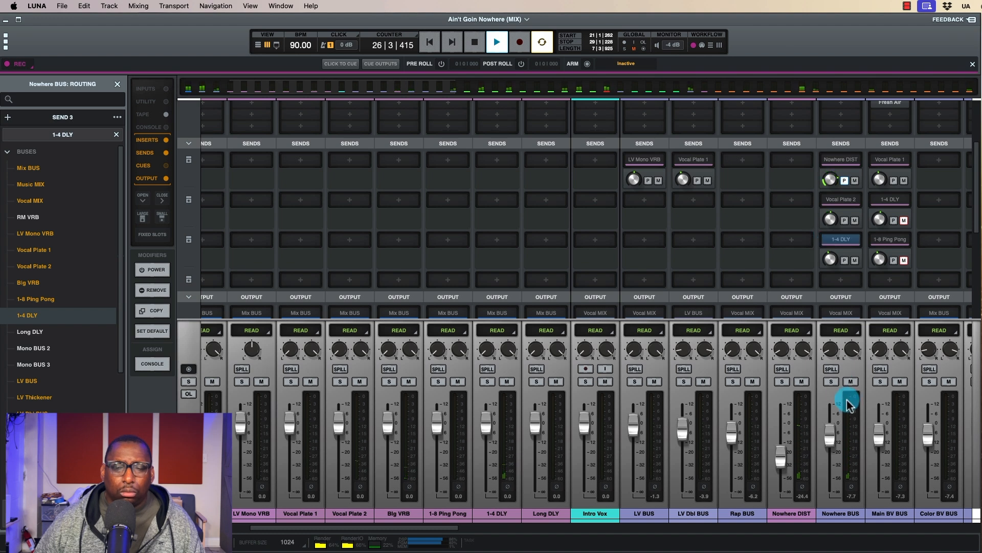
Raise the Talk BUS fader to about +2.9 dB.
{"action": "scroll", "coordinate": [847, 404], "scroll_direction": "right", "scroll_amount": 5}
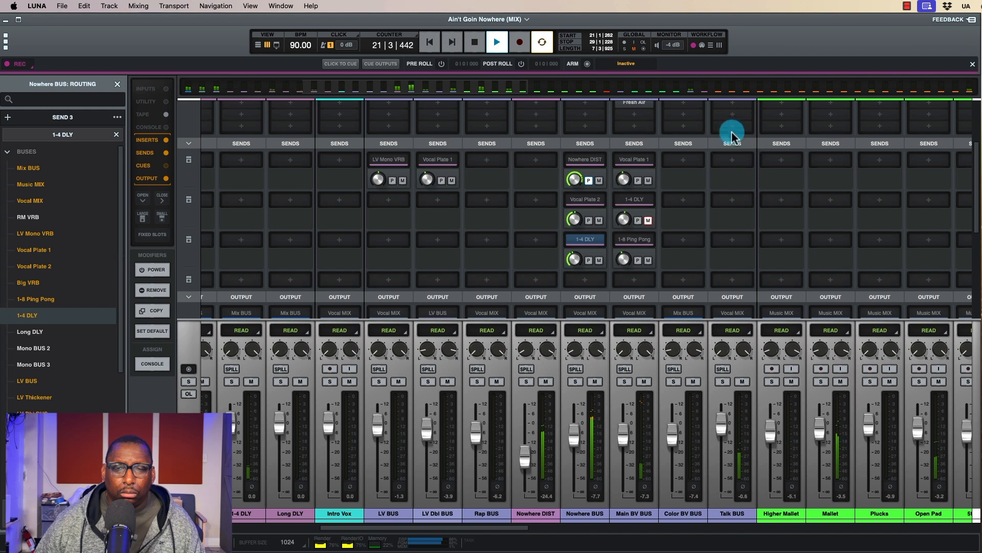
{"action": "left_click", "coordinate": [733, 161]}
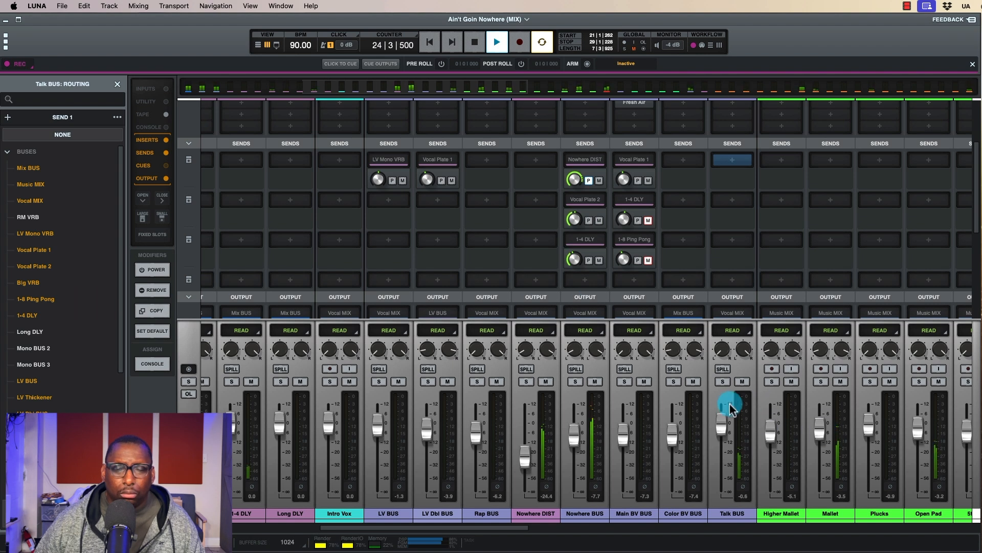
{"action": "scroll", "coordinate": [727, 405], "scroll_direction": "up", "scroll_amount": 5}
{"action": "left_click_drag", "start_coordinate": [728, 408], "coordinate": [723, 435]}
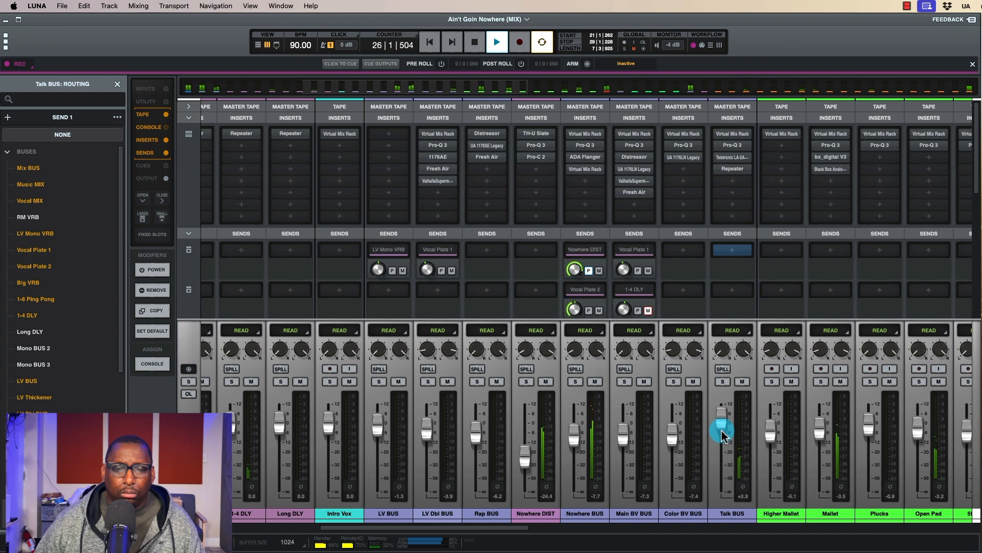
Try a Talk BUS send to Vocal Plate 1 with an adjusted level, and remove the send.
{"action": "left_click", "coordinate": [732, 250]}
{"action": "left_click", "coordinate": [732, 252]}
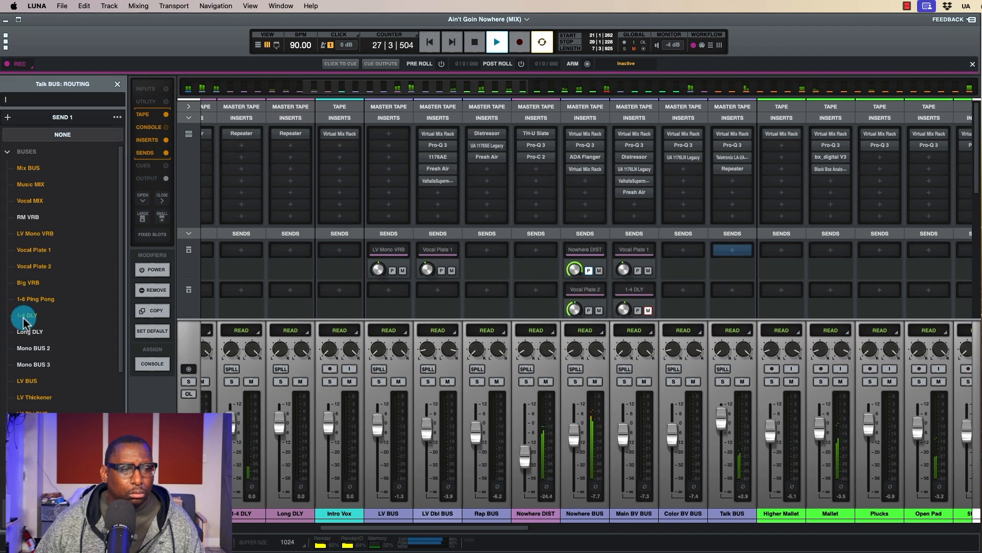
{"action": "left_click", "coordinate": [34, 251]}
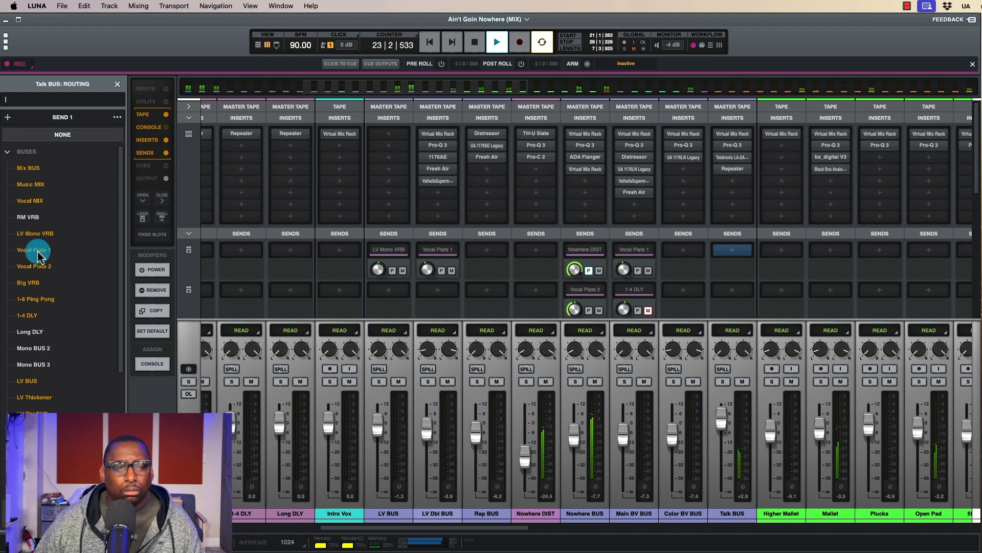
{"action": "left_click_drag", "start_coordinate": [722, 269], "coordinate": [719, 302]}
{"action": "left_click", "coordinate": [737, 272]}
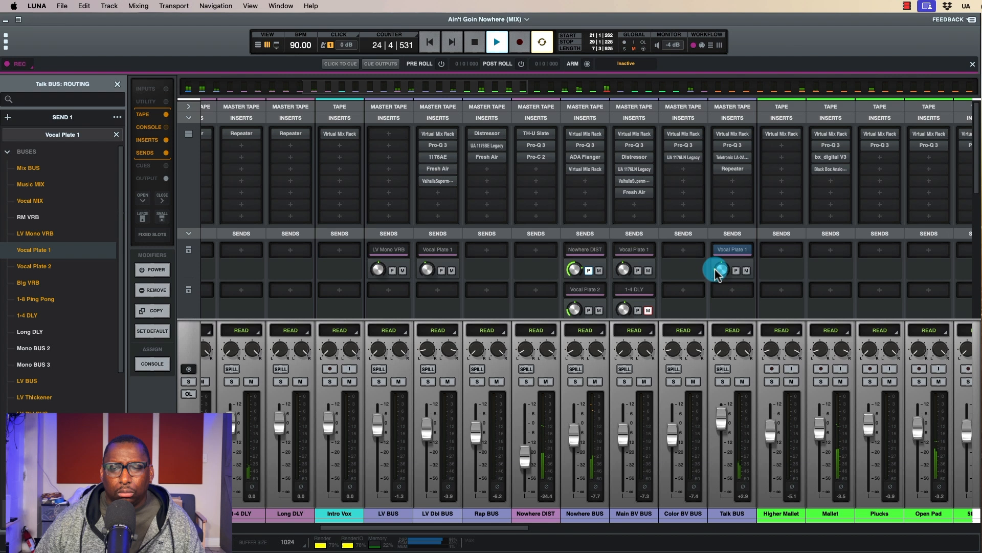
{"action": "left_click_drag", "start_coordinate": [722, 271], "coordinate": [724, 272]}
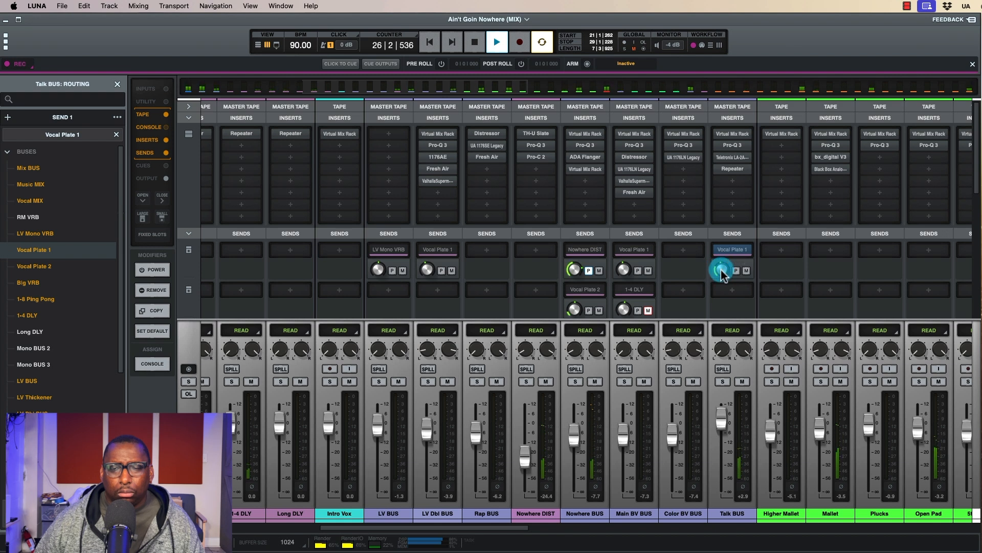
{"action": "mouse_move", "coordinate": [745, 250]}
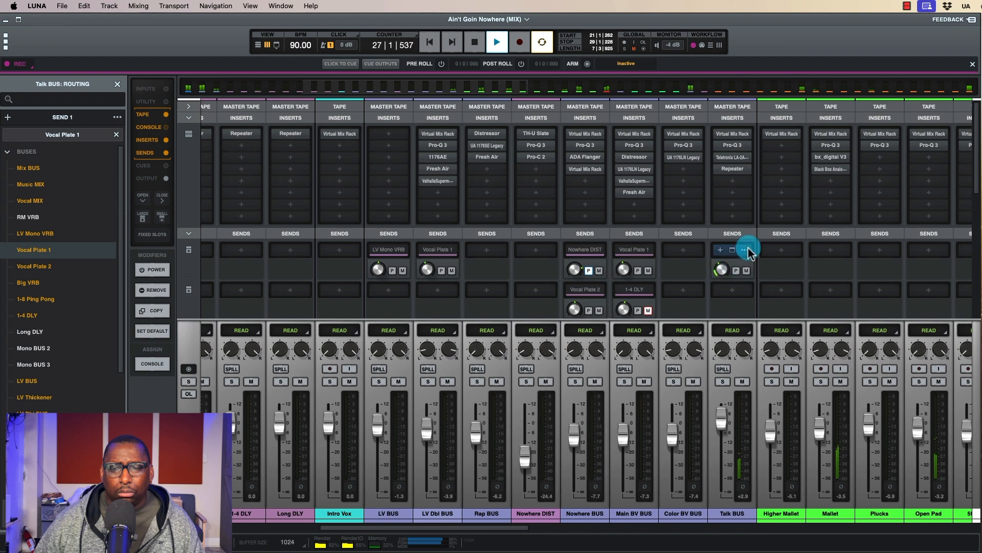
{"action": "left_click", "coordinate": [745, 251]}
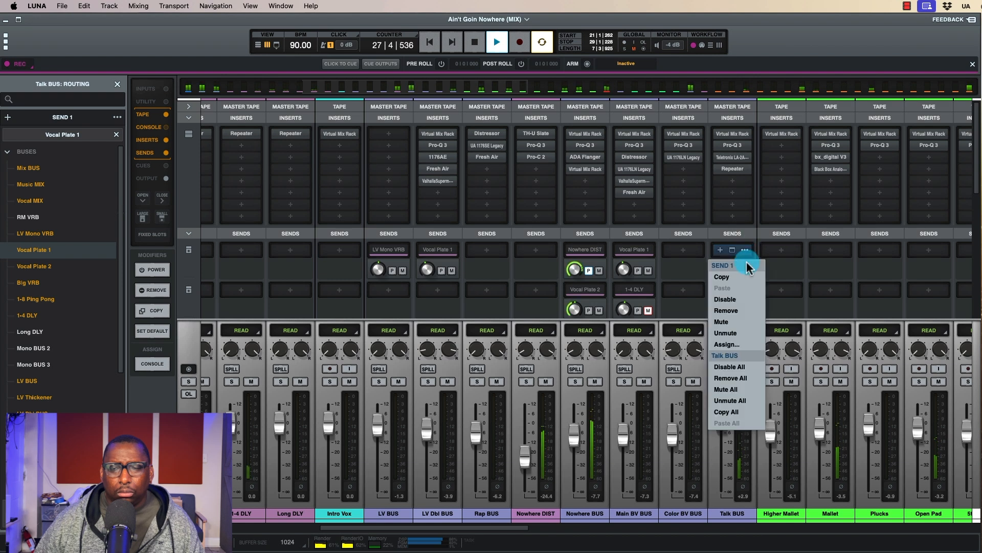
{"action": "left_click", "coordinate": [732, 308]}
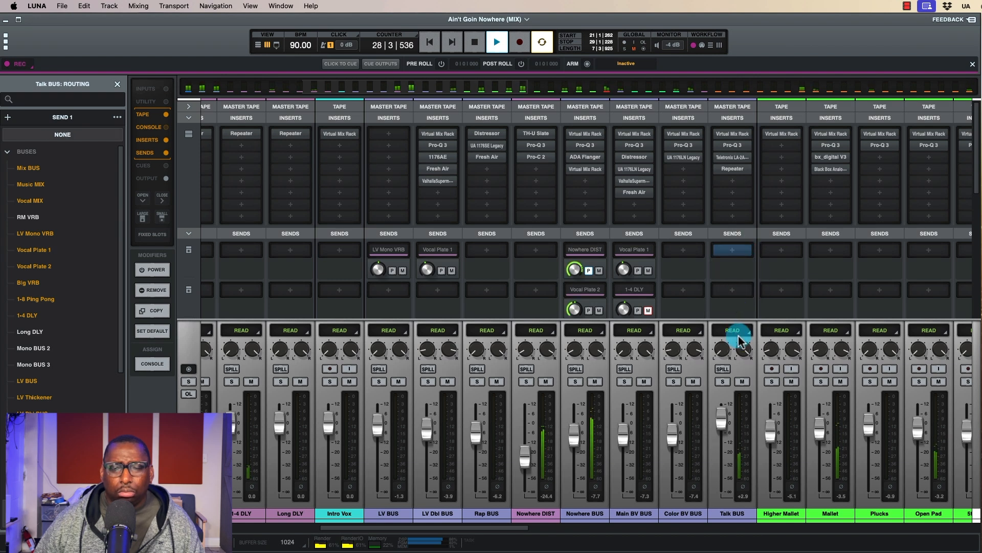
Move the high band of the Talk BUS Pro-Q 3 to about 5490 Hz with a +2 dB boost and close the equalizer.
{"action": "left_click", "coordinate": [733, 148]}
{"action": "mouse_move", "coordinate": [667, 302]}
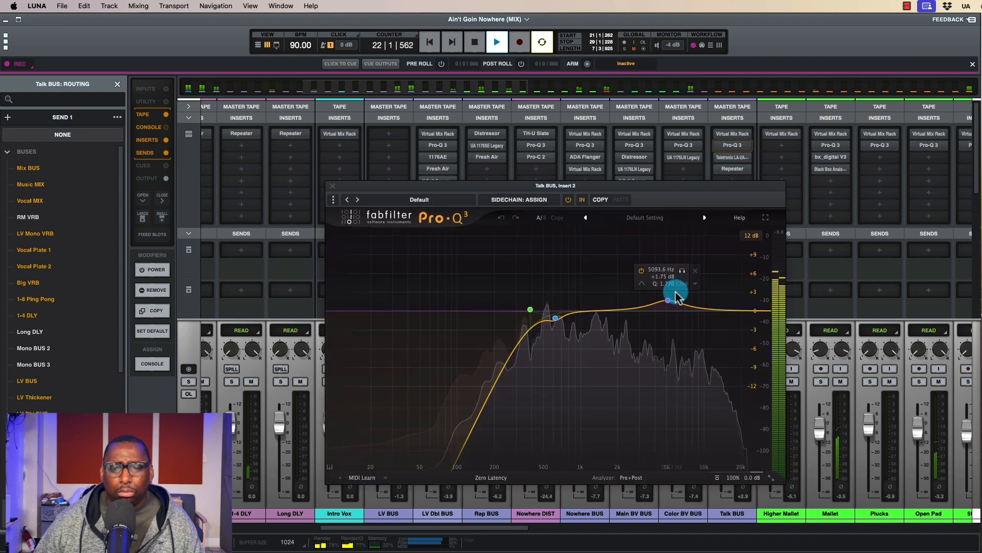
{"action": "mouse_move", "coordinate": [667, 302]}
{"action": "left_mouse_down"}
{"action": "mouse_move", "coordinate": [675, 291]}
{"action": "mouse_move", "coordinate": [671, 301]}
{"action": "left_mouse_up"}
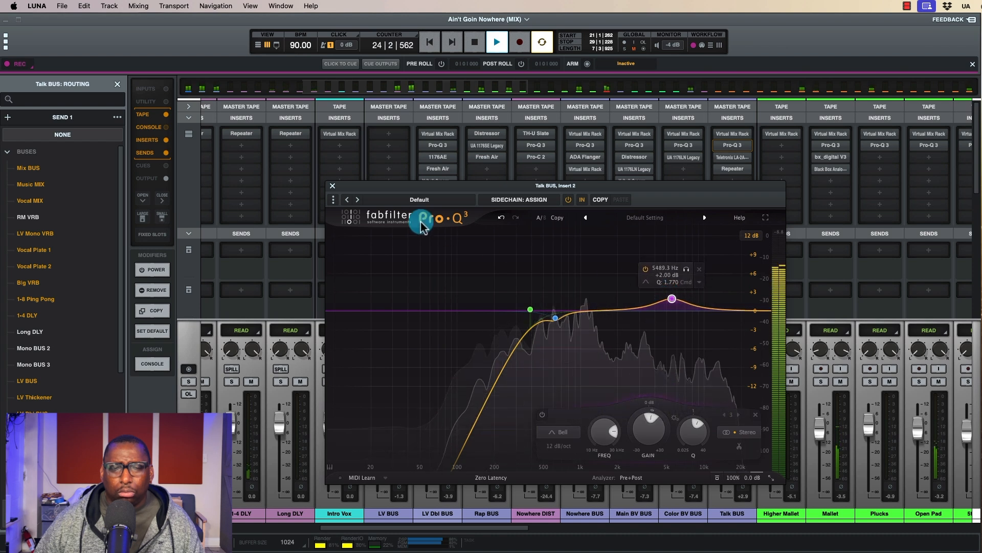
{"action": "left_click", "coordinate": [333, 187]}
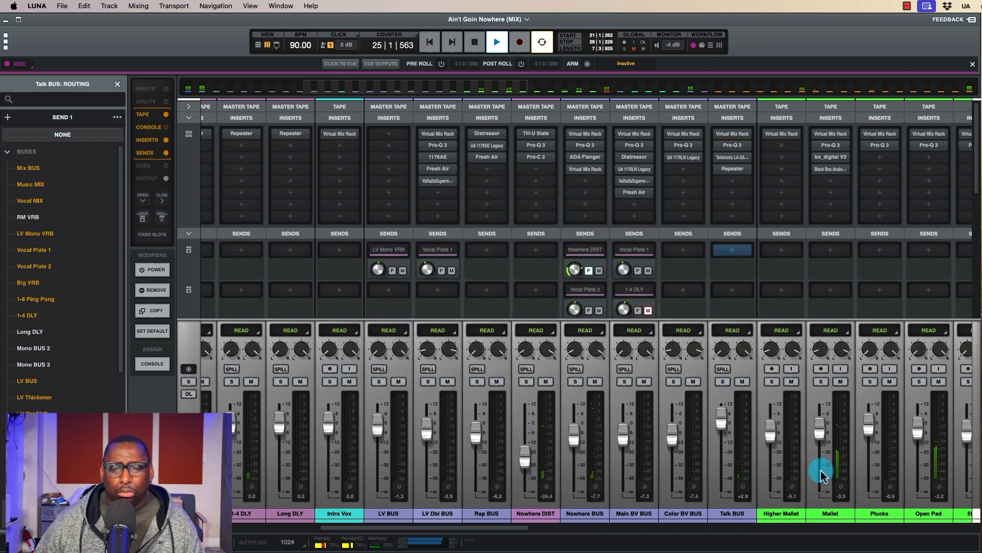
Set the Talk BUS fader to about -1.3 dB, and stop playback to return to the timeline.
{"action": "left_click_drag", "start_coordinate": [724, 431], "coordinate": [724, 434]}
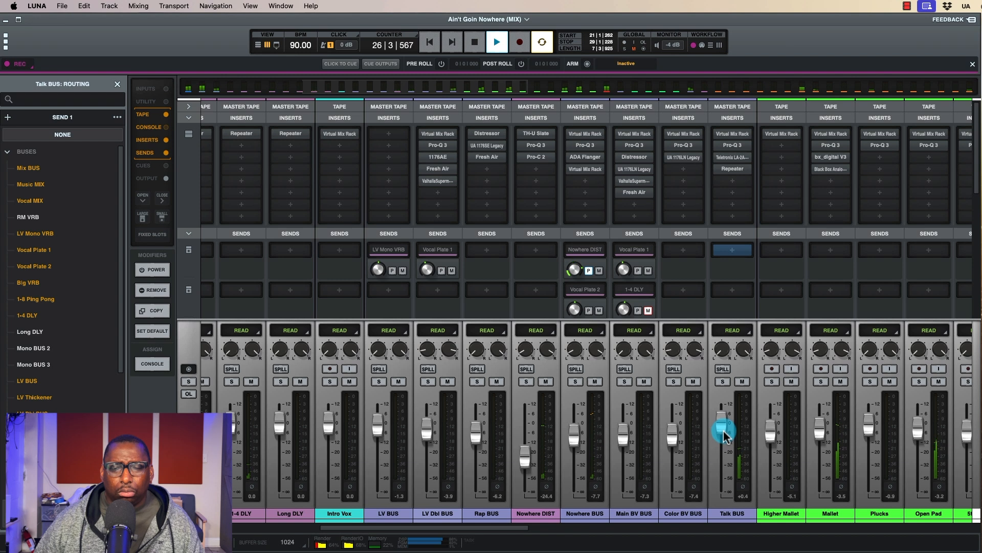
{"action": "left_click_drag", "start_coordinate": [724, 434], "coordinate": [724, 438]}
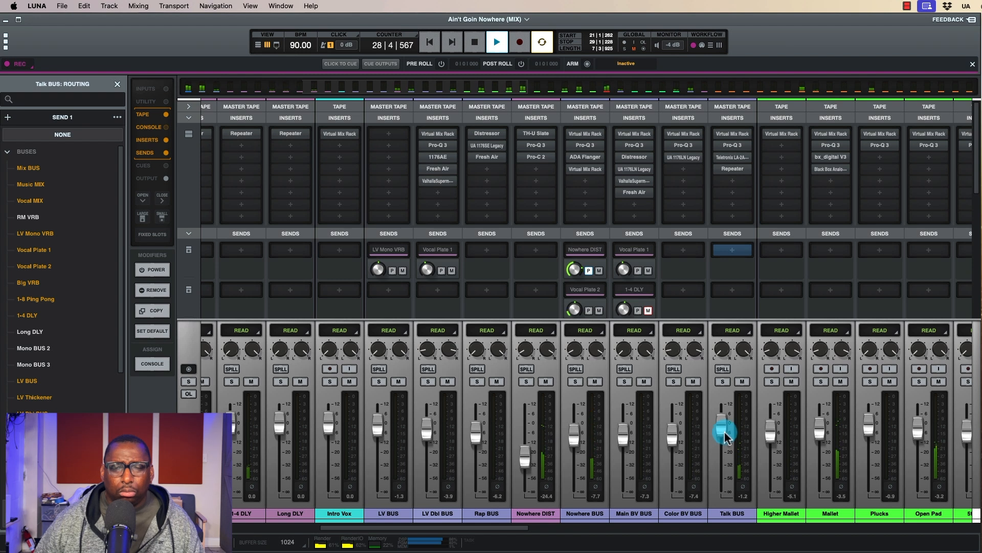
{"action": "key", "text": "space"}
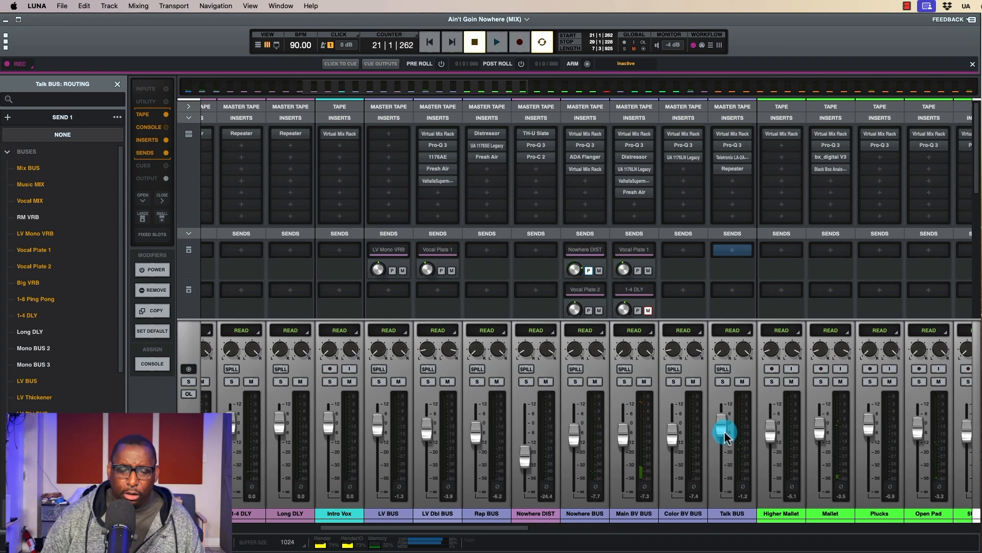
{"action": "key", "text": "super+equal"}
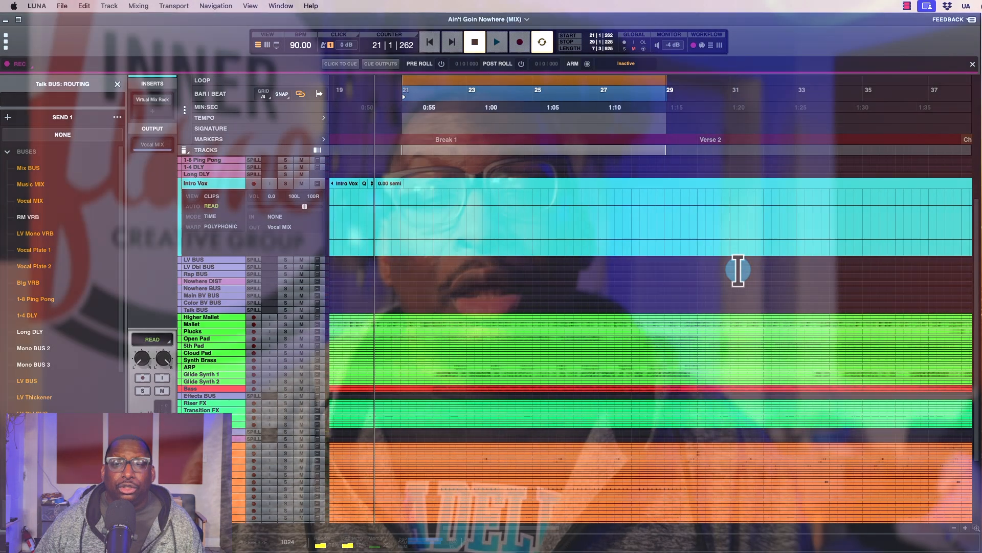